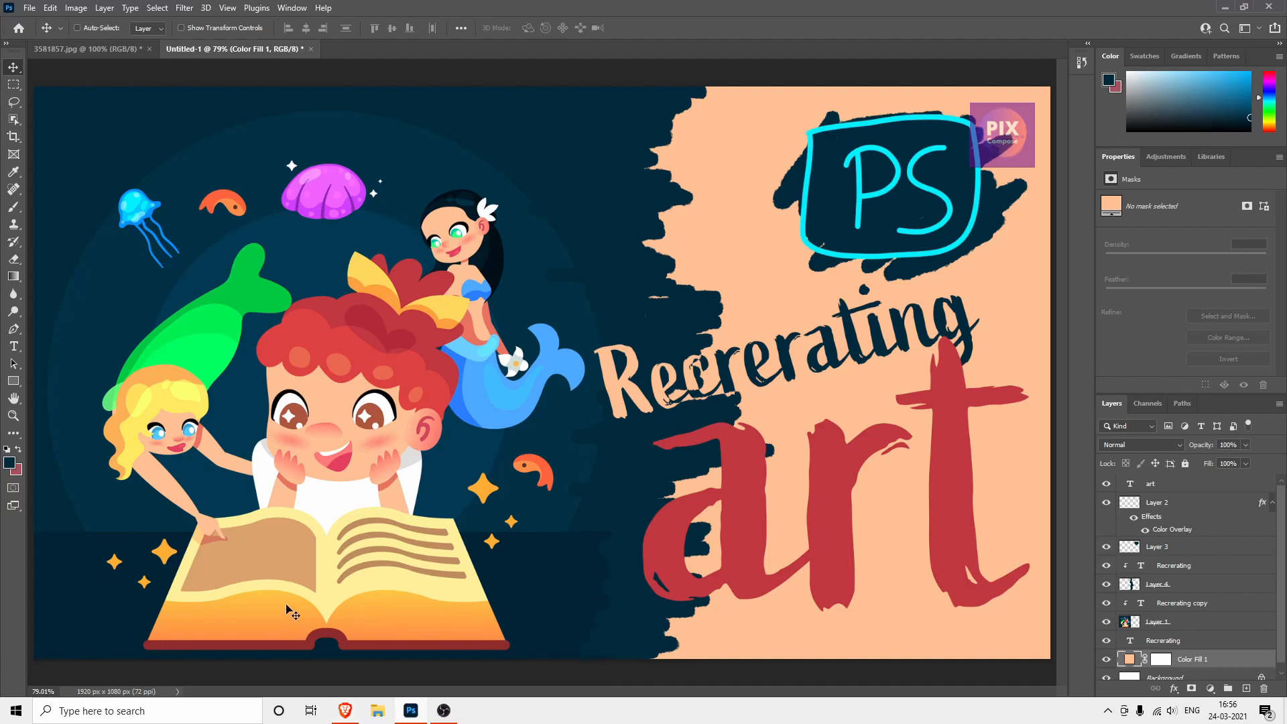
Switch to the 3581857.jpg document and examine the illustration at several magnifications, from the whole image to the child's face
left_click(87, 49)
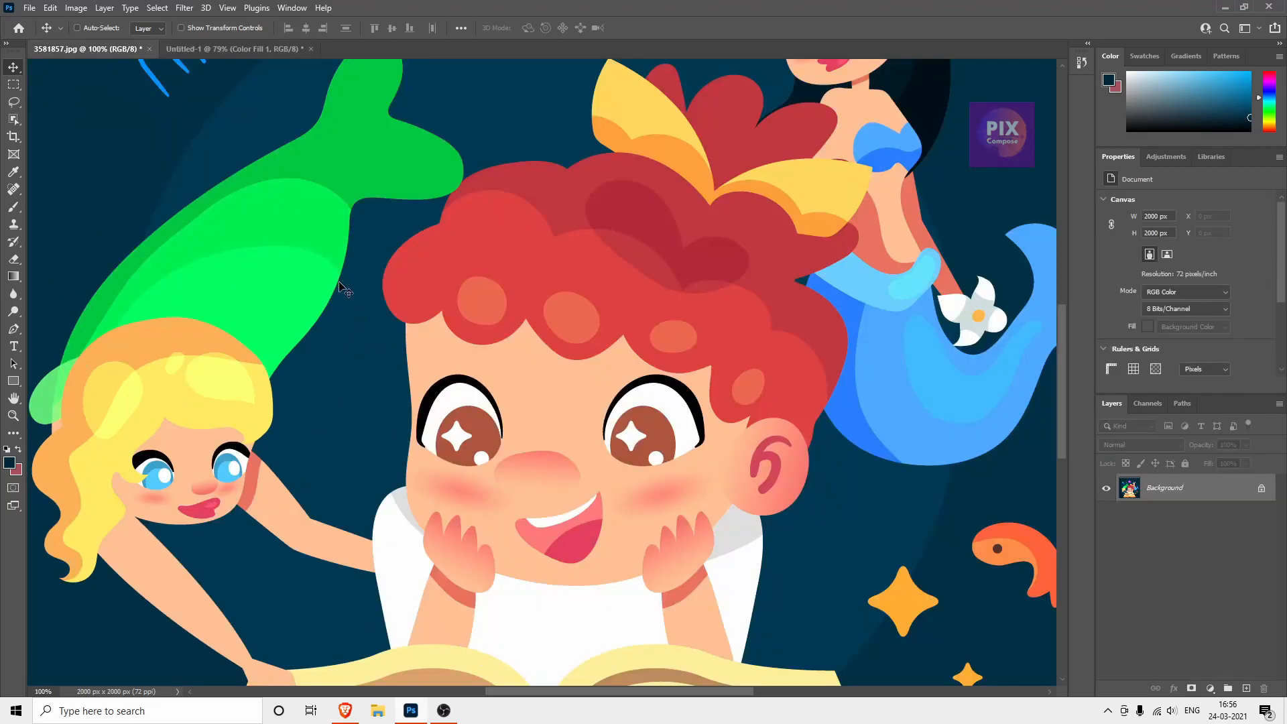
key("ctrl+0")
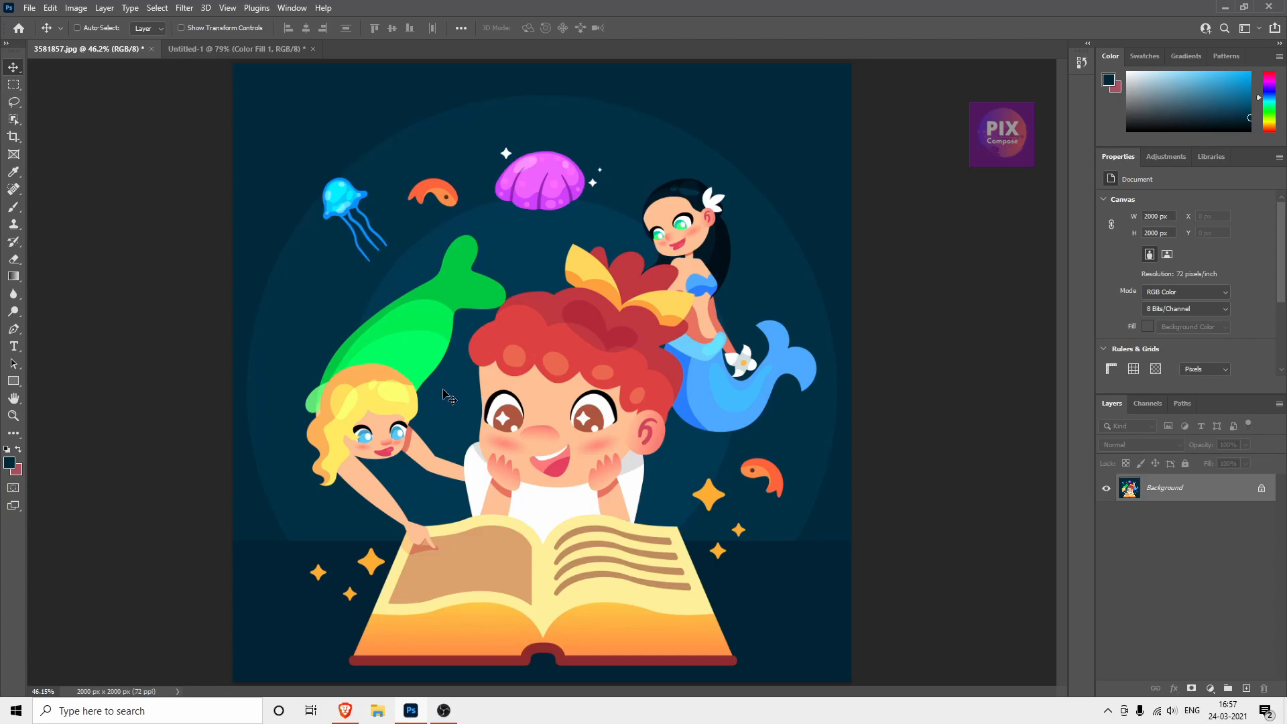
key("ctrl")
key("ctrl+plus")
key("ctrl+plus")
key("ctrl+plus")
key("ctrl+plus")
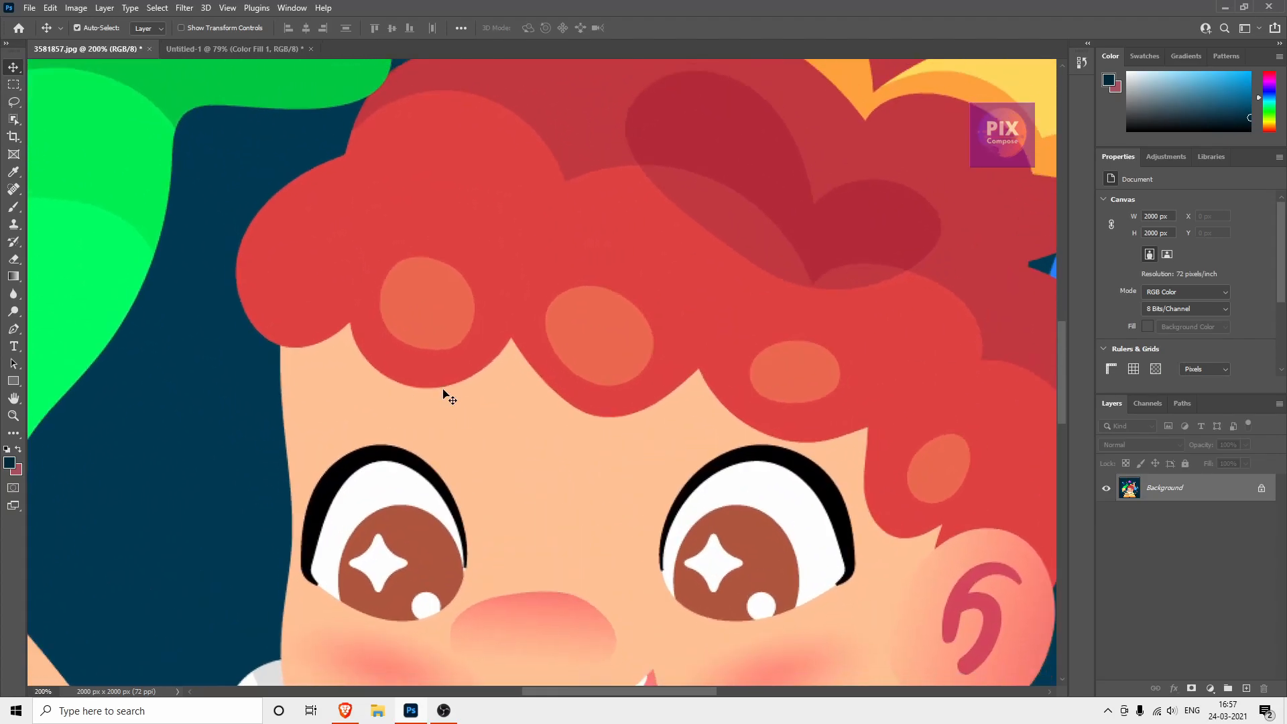
key("ctrl+minus")
key("ctrl+minus")
key("ctrl+minus")
key("ctrl+minus")
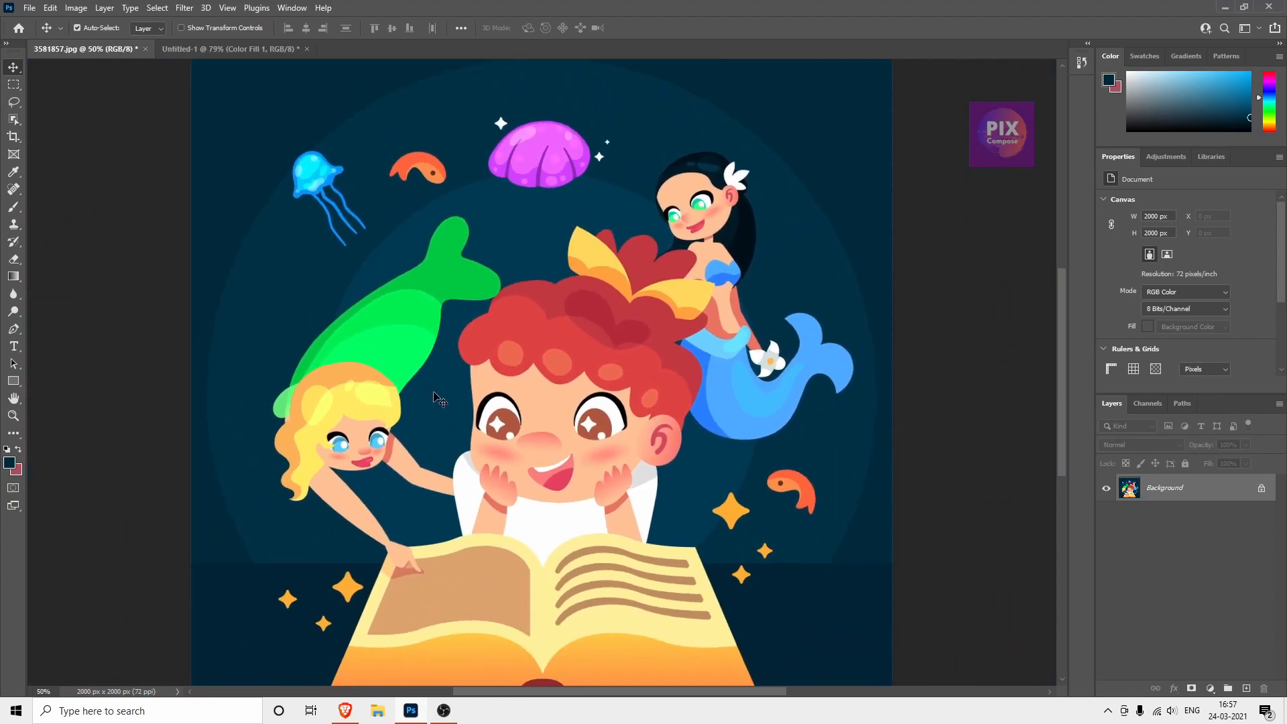
key("ctrl+plus")
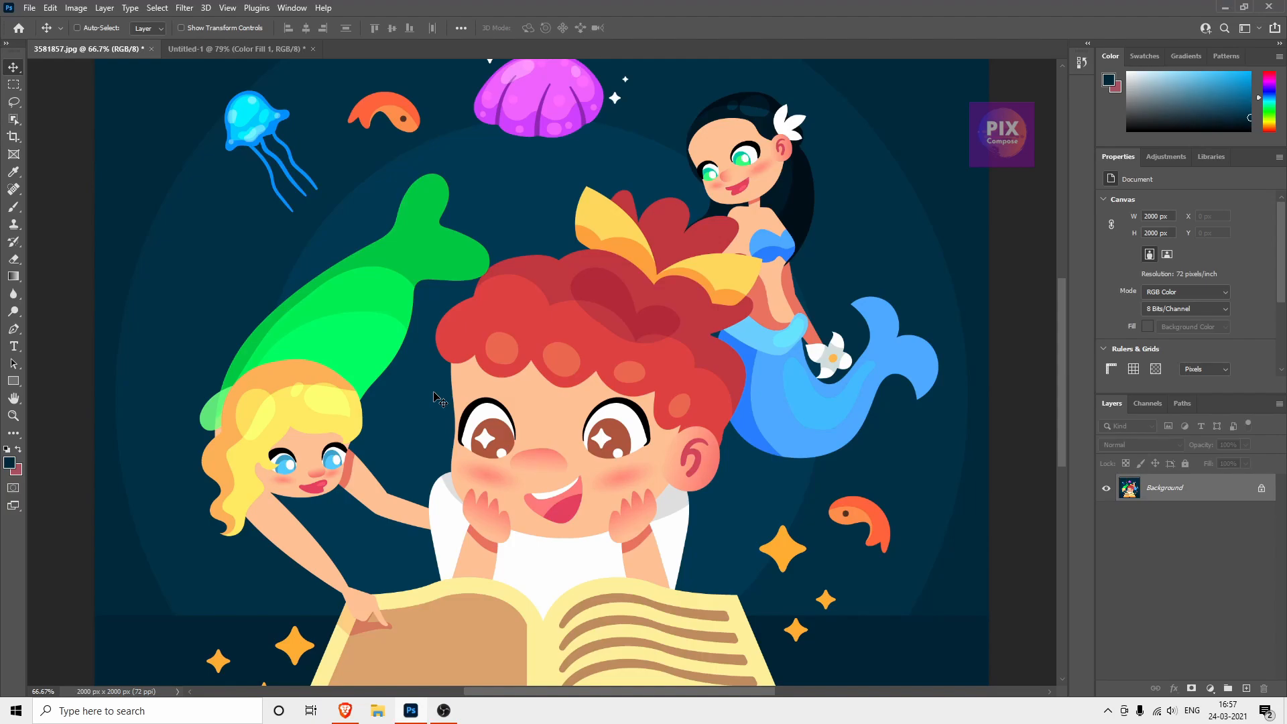
scroll(434, 393, "down", 1)
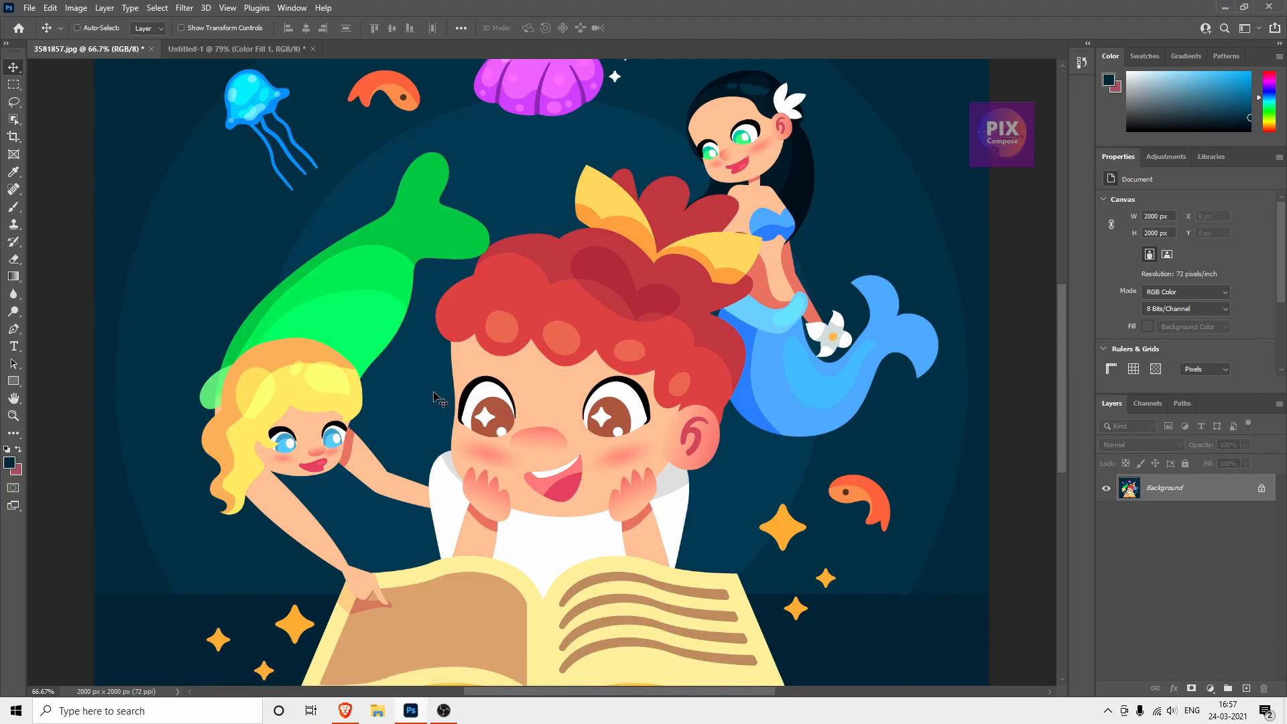
key("ctrl+minus")
key("ctrl+plus")
key("ctrl+plus")
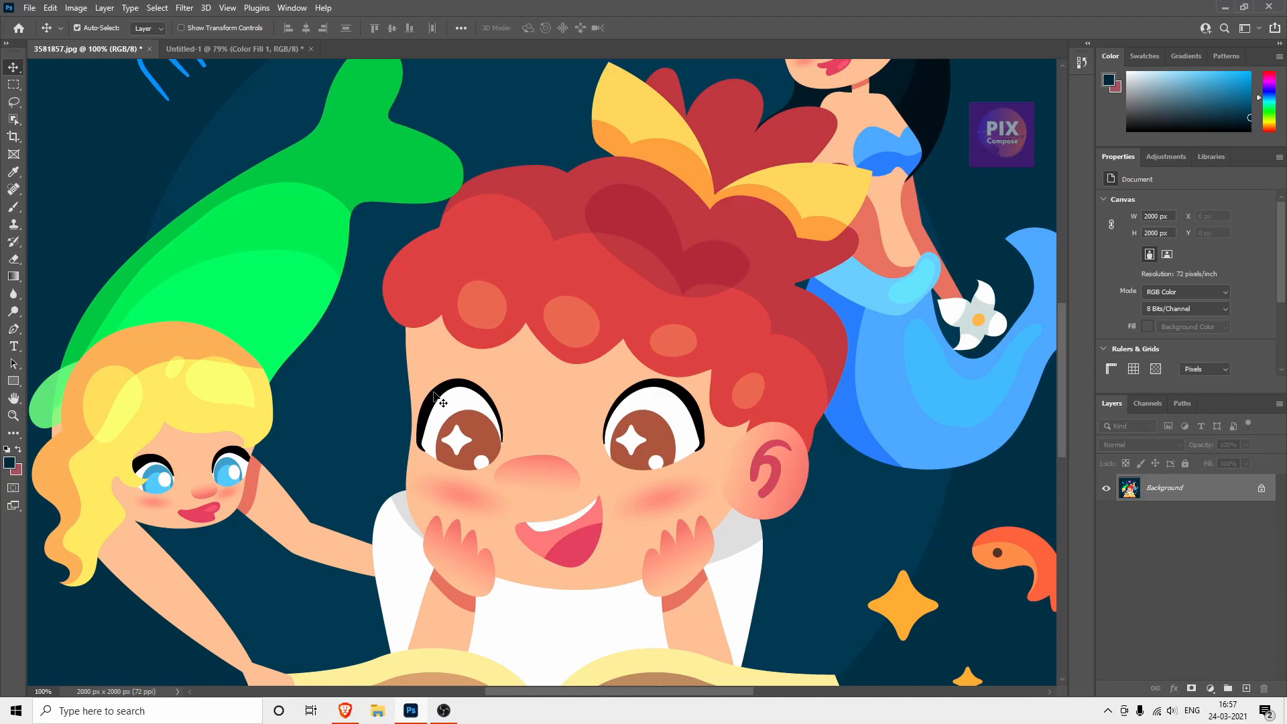
key("ctrl+plus")
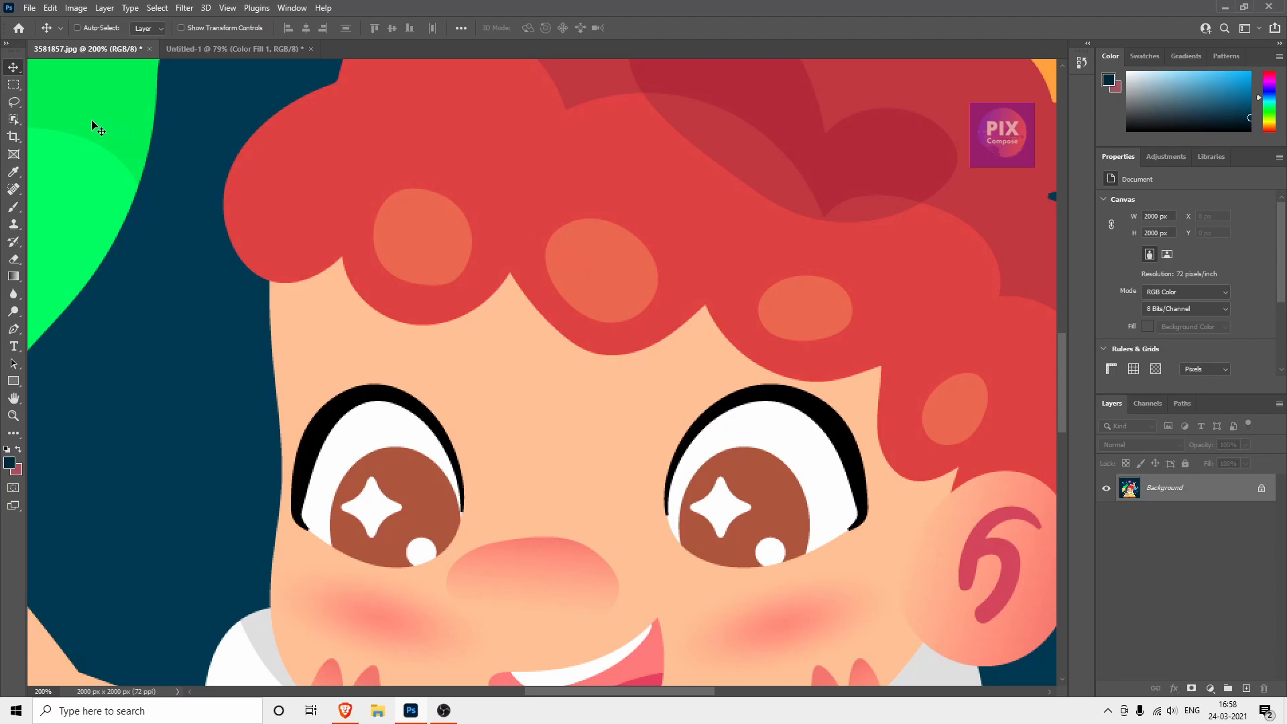
Select the middle orange highlight in the child's red hair with the Magic Wand tool
left_click(11, 124)
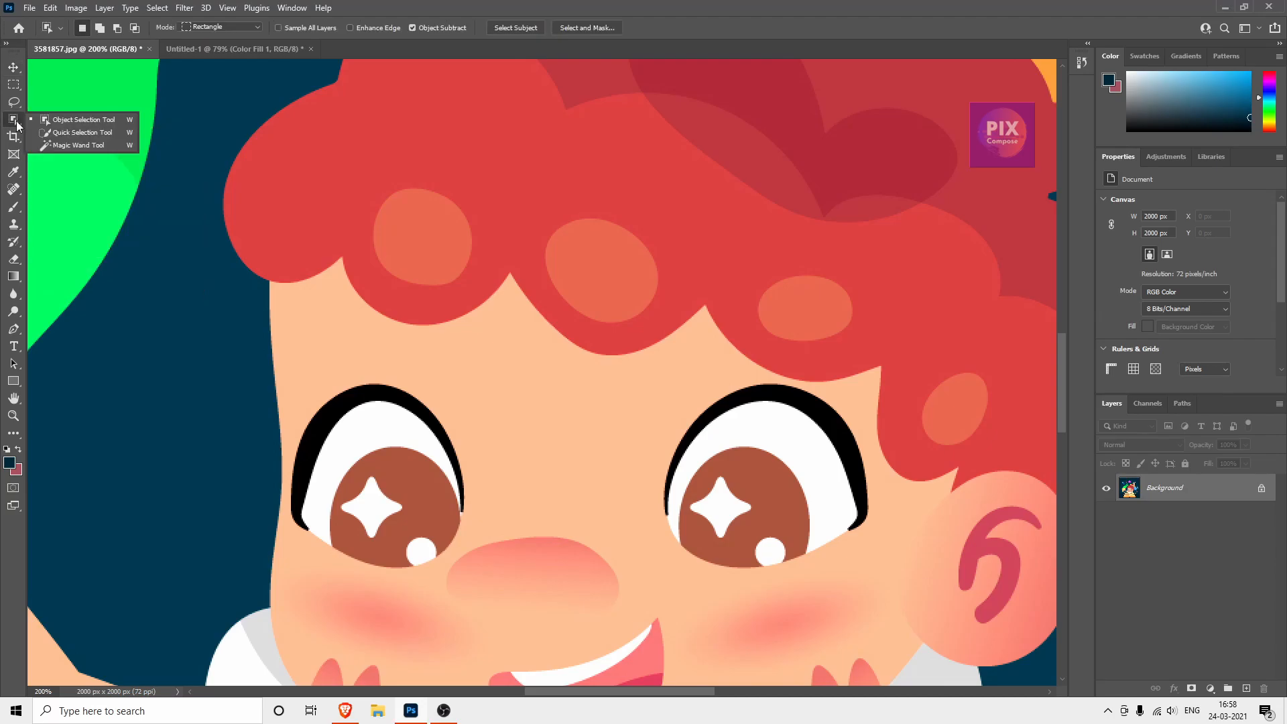
left_click(75, 147)
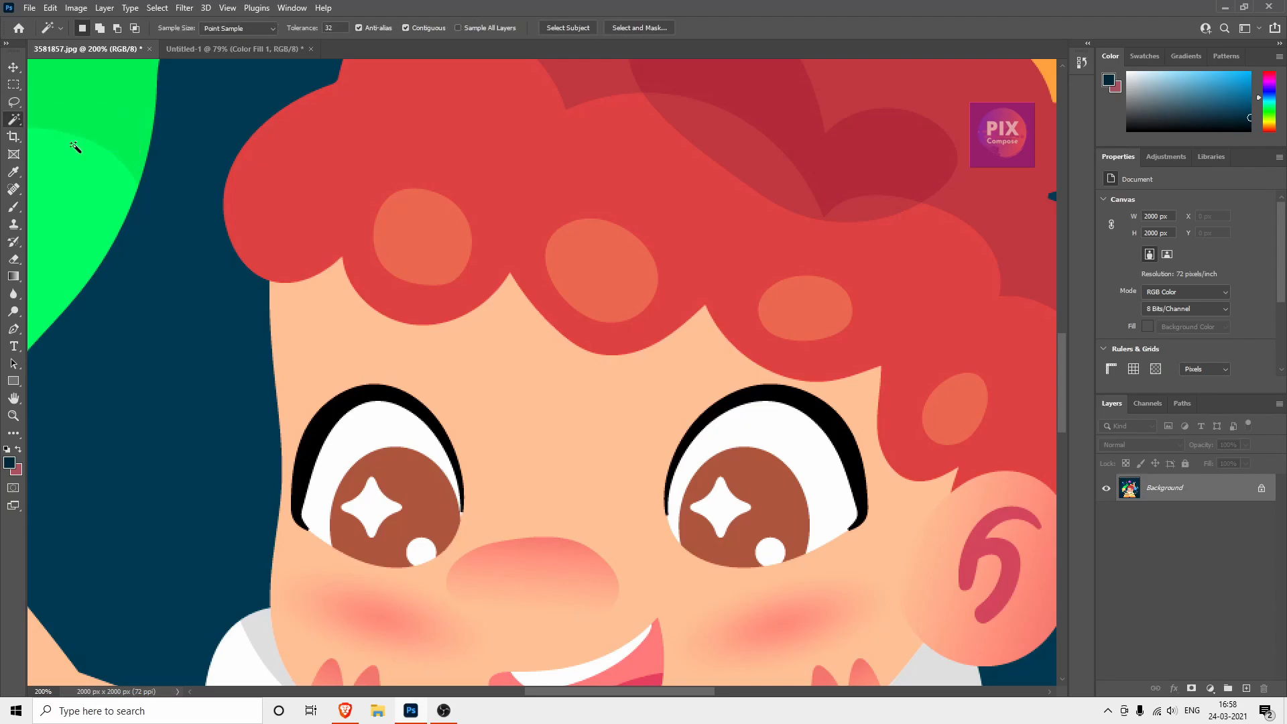
right_click(21, 123)
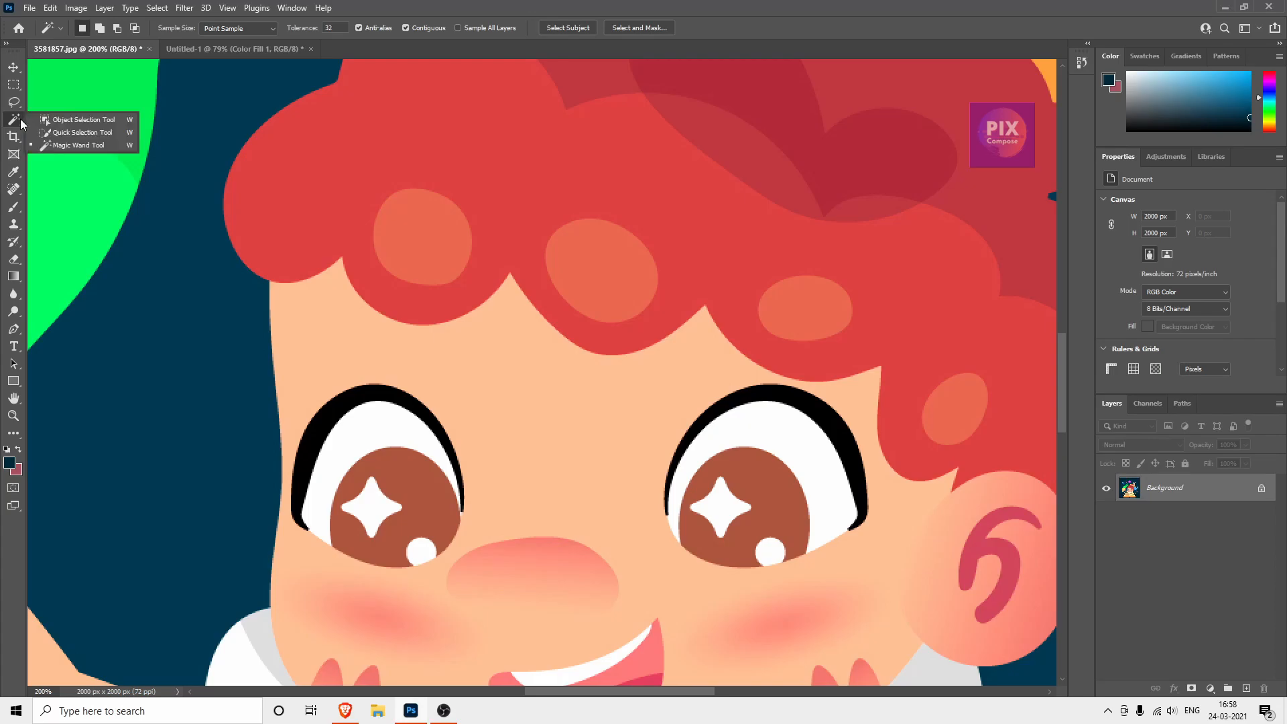
left_click(21, 123)
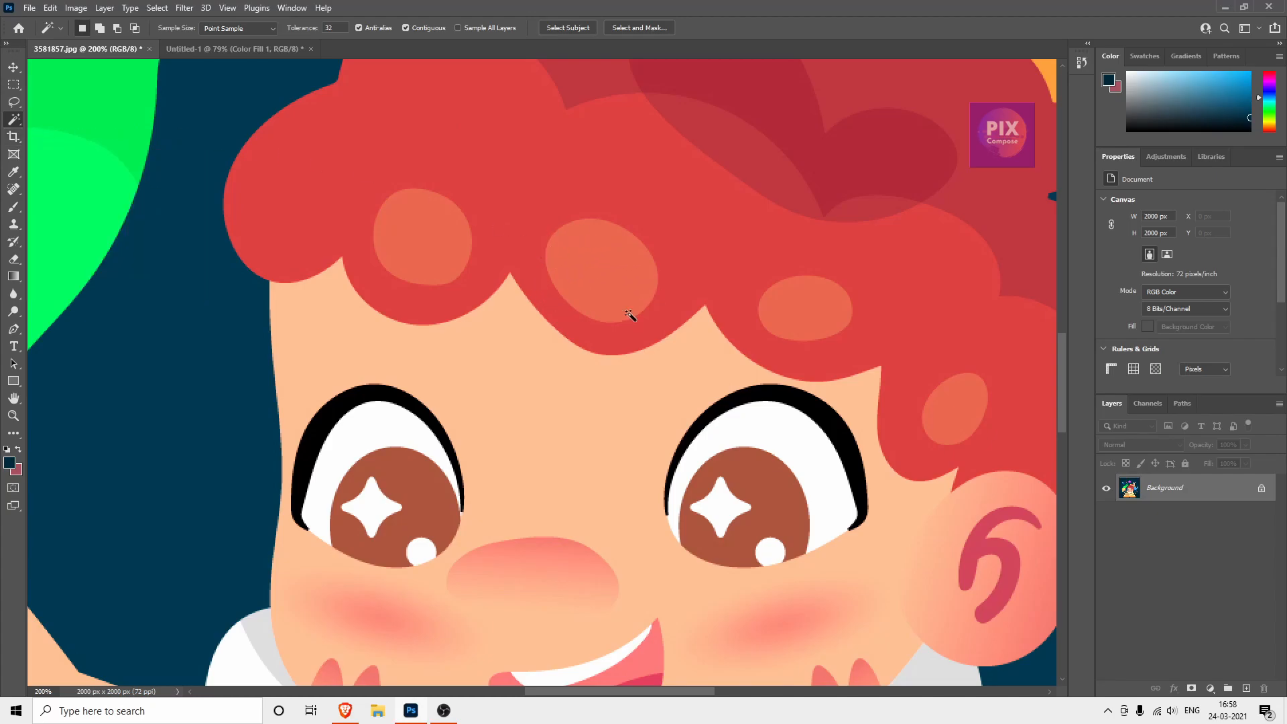
left_click(609, 272)
Set the foreground colour to the skin tone ffc094 by sampling the child's forehead
left_click(11, 465)
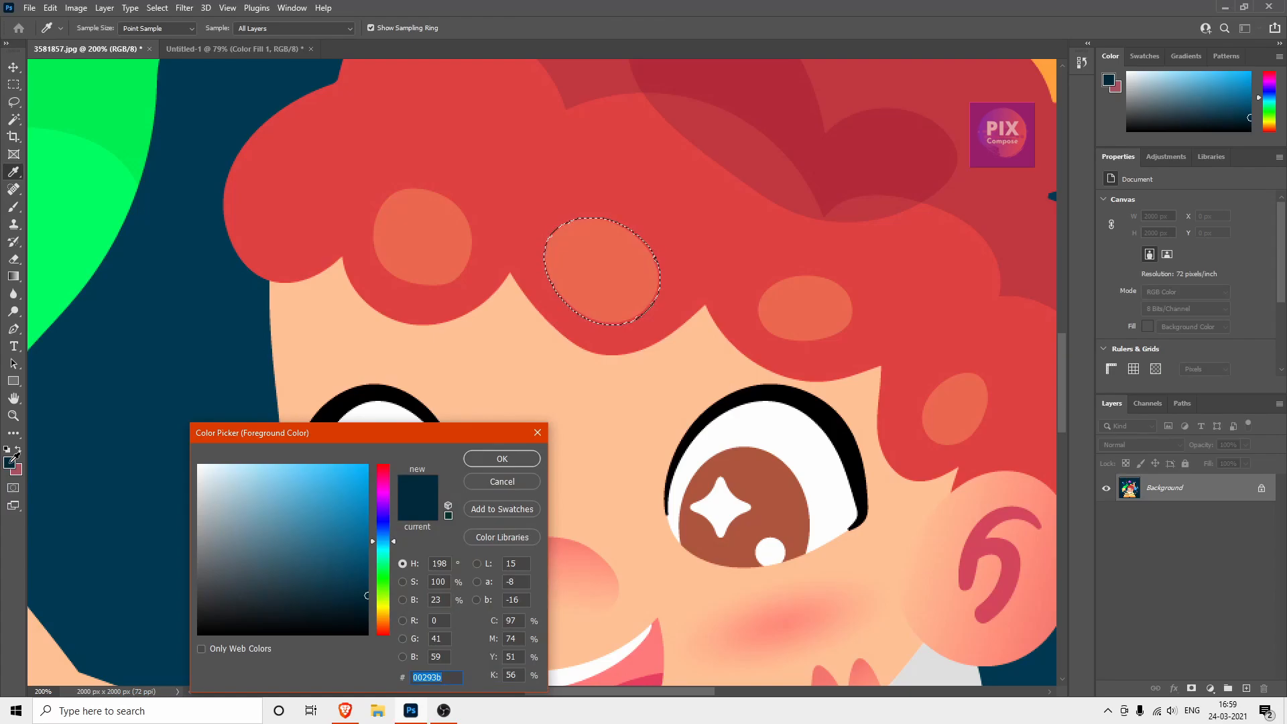
left_click(555, 357)
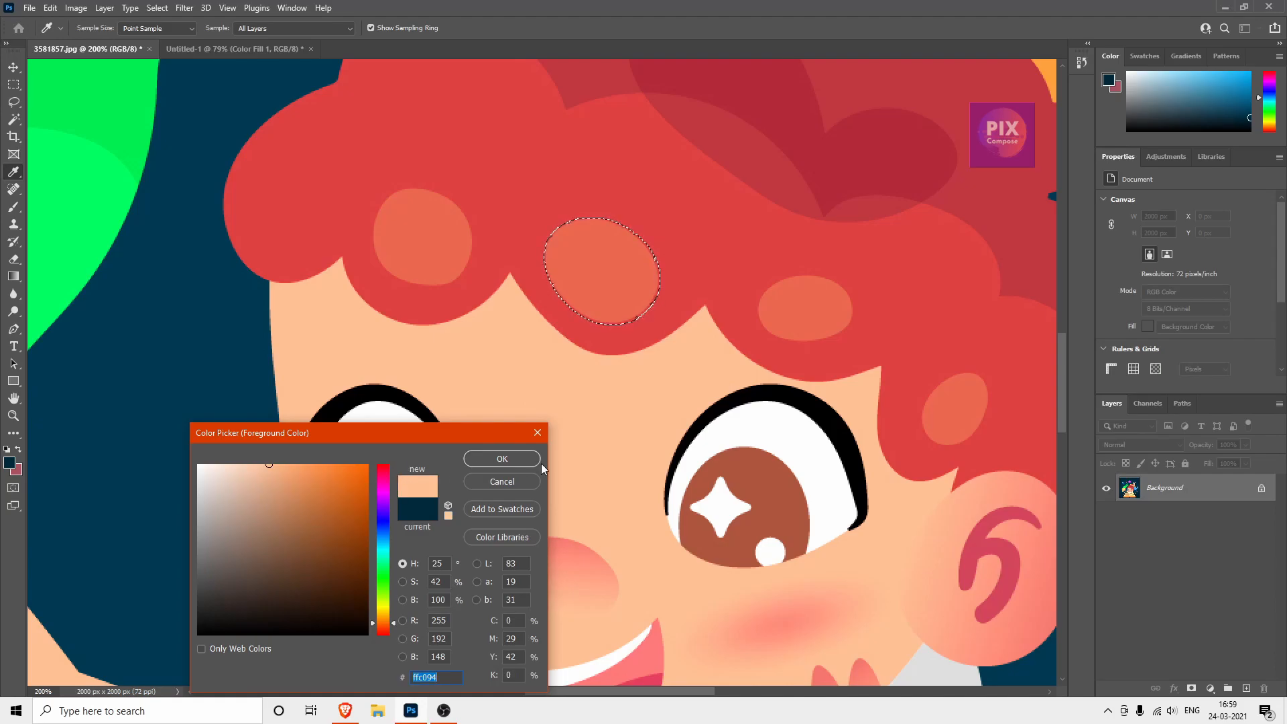
left_click(503, 457)
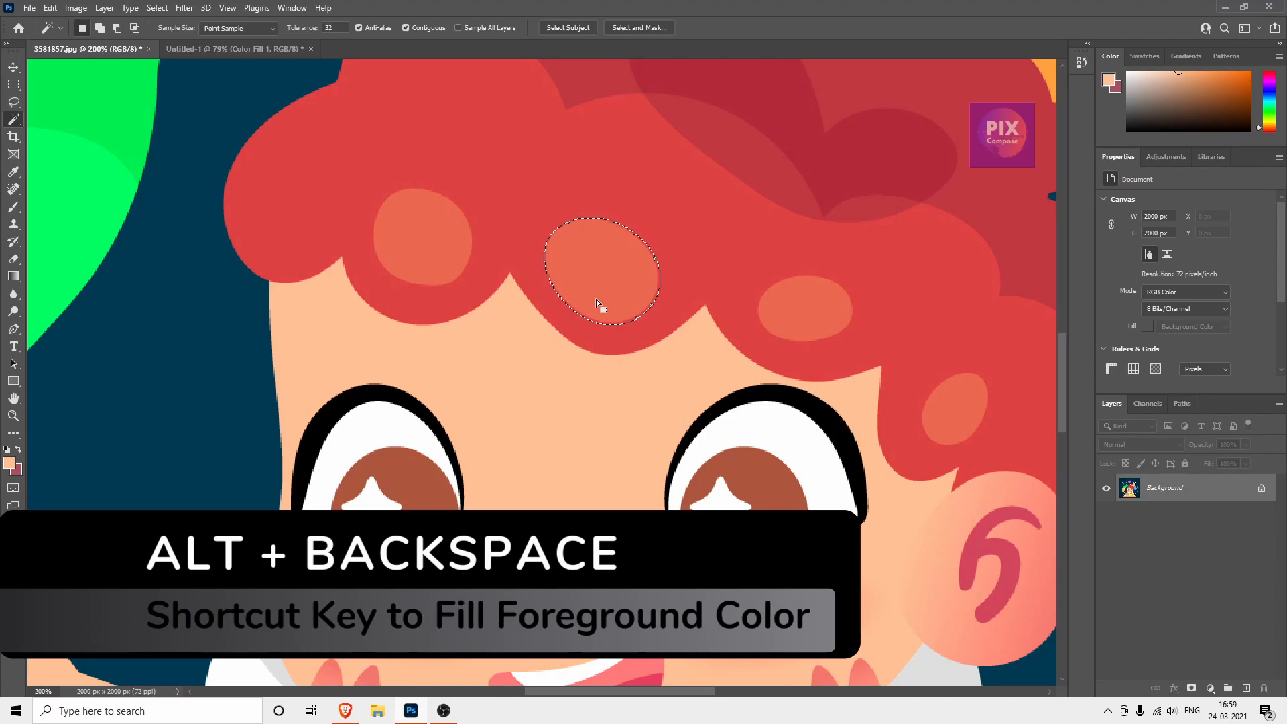
Try filling the selected hair highlight with the foreground colour, and restore its original orange
key("alt")
key("alt+BackSpace")
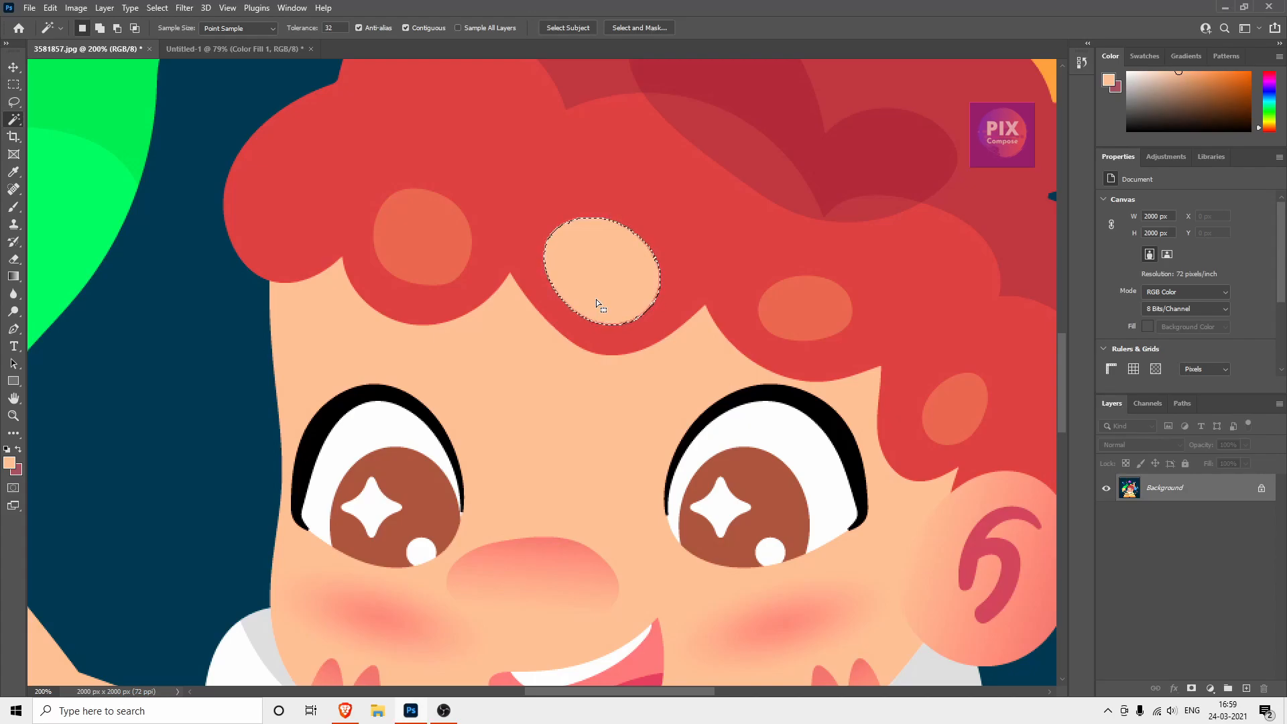
key("ctrl+d")
key("ctrl+d")
key("ctrl+BackSpace")
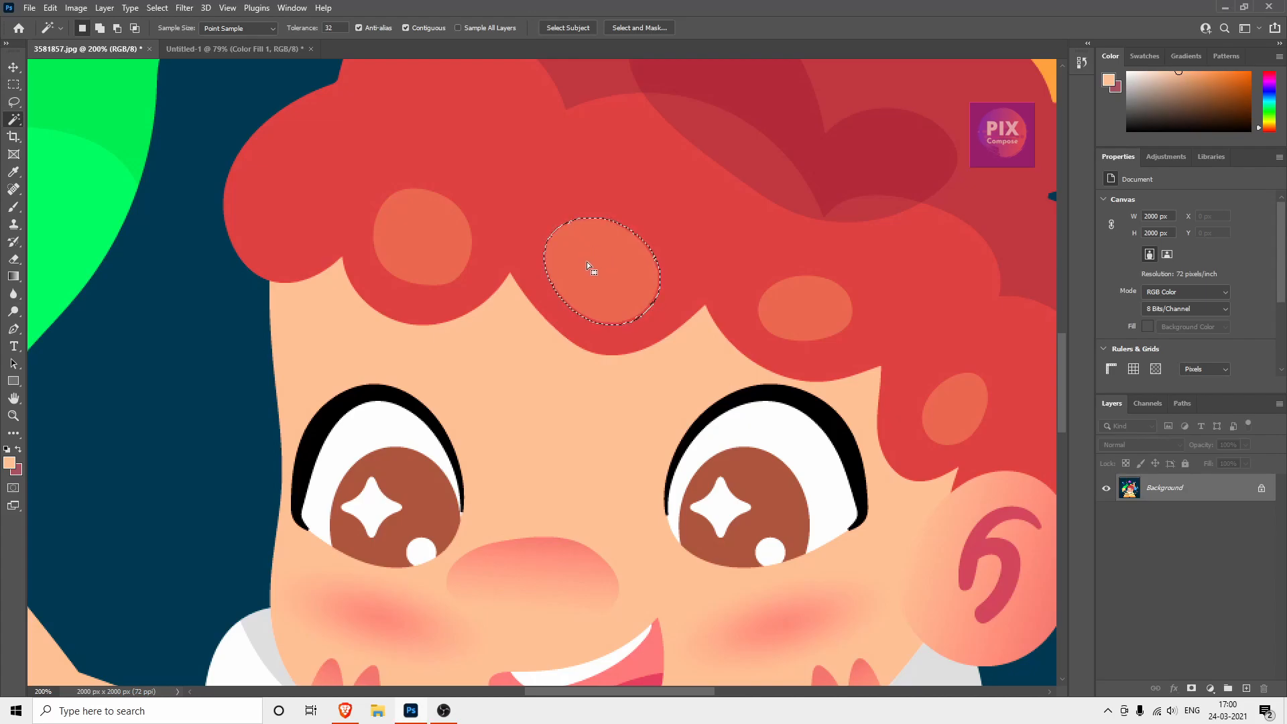
Copy the selected highlight to a new layer with Layer Via Copy and toggle the layers' visibility to compare them
right_click(588, 266)
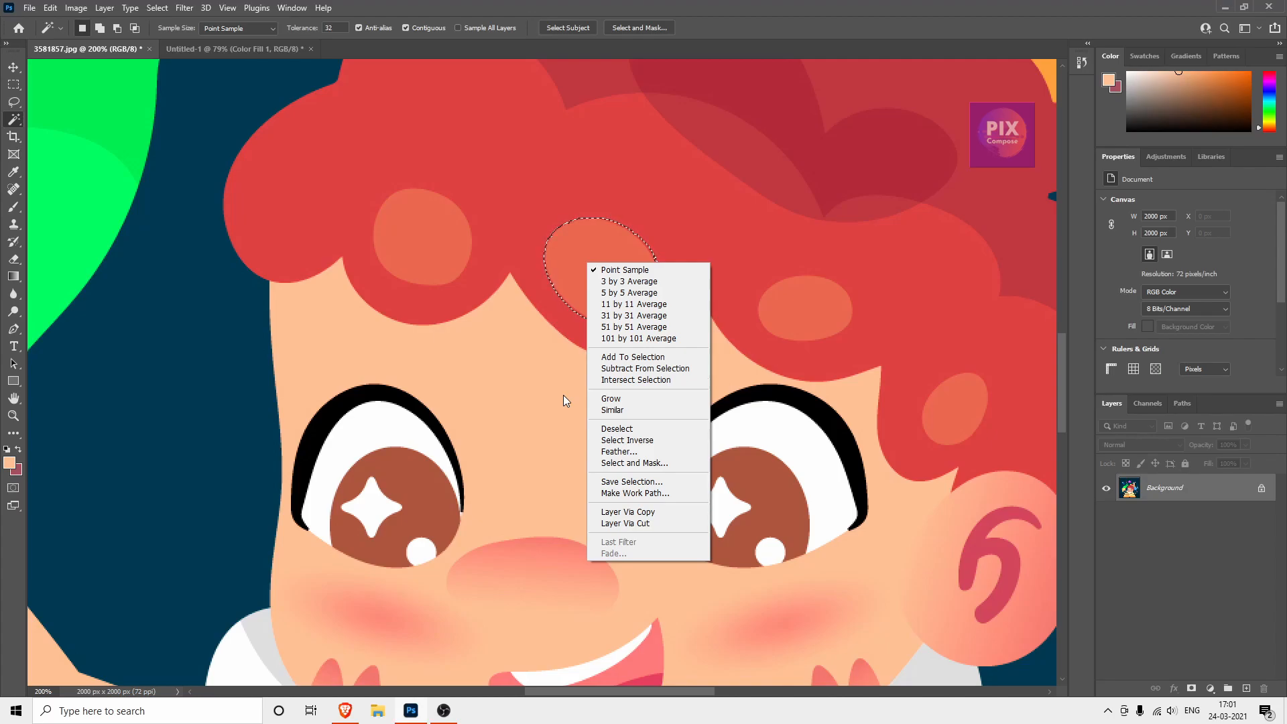
left_click(664, 514)
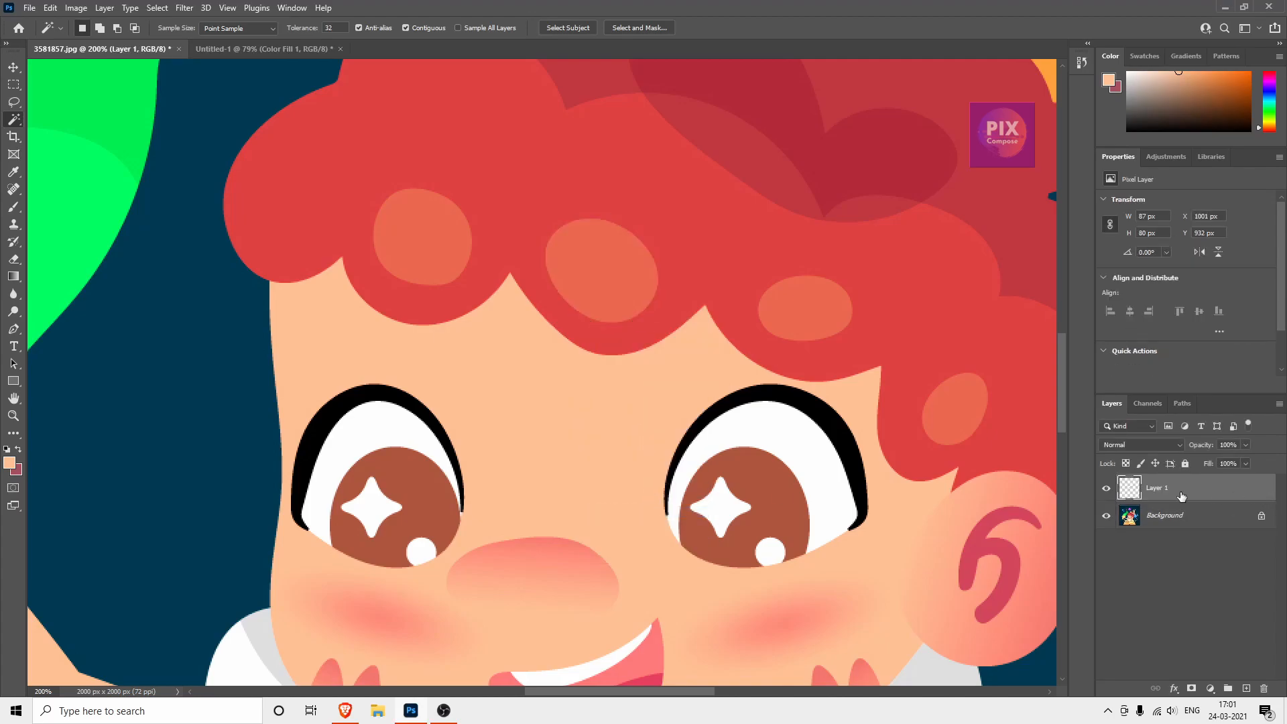
left_click(1107, 516)
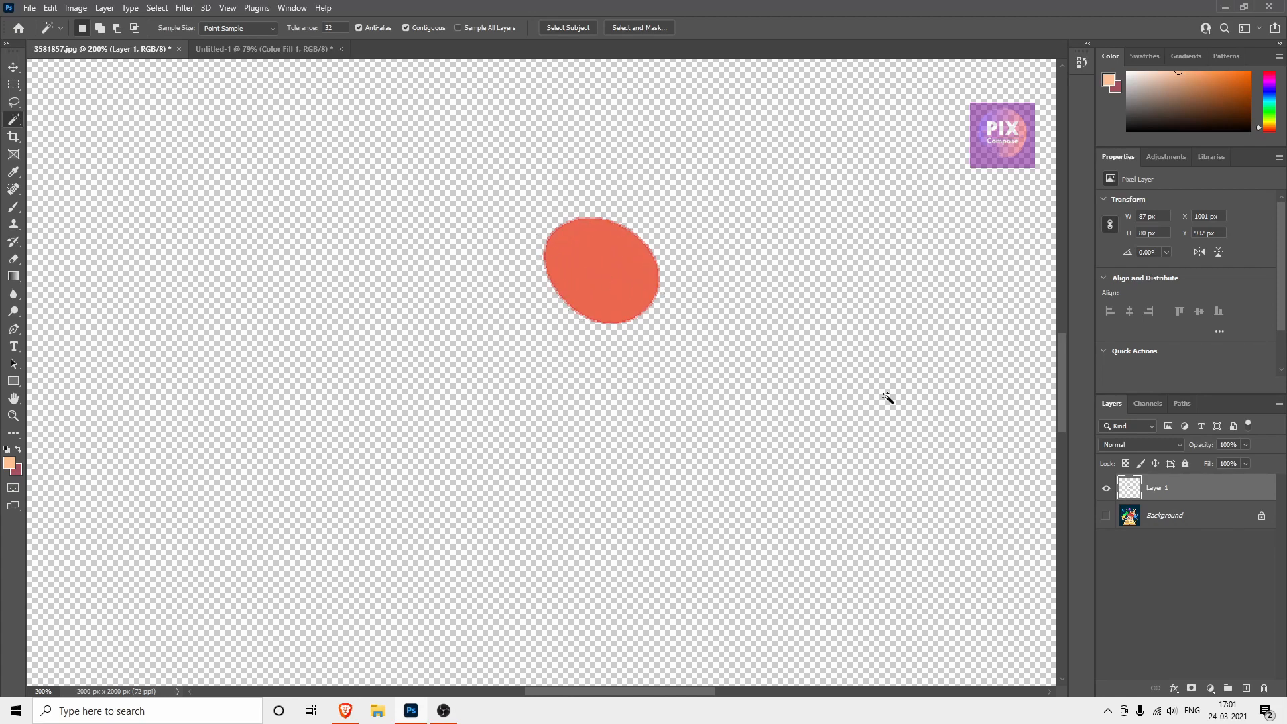
left_click(1106, 517)
left_click(1107, 491)
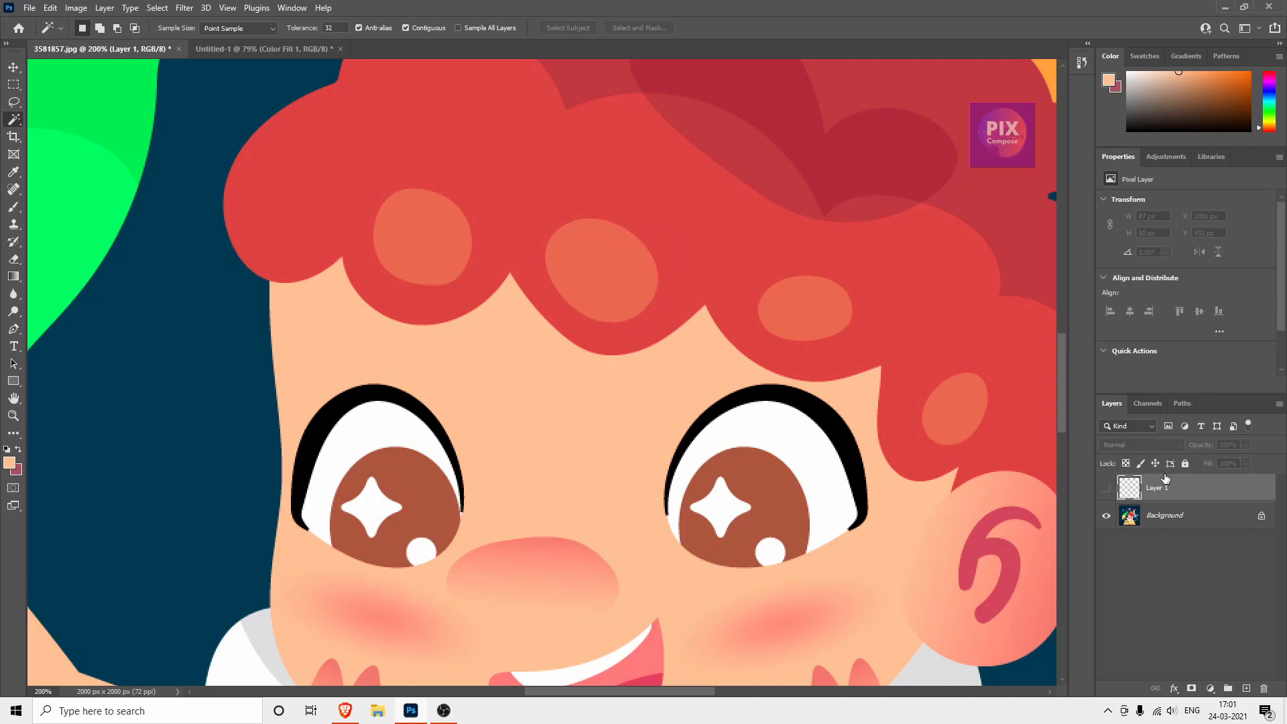
Undo the visibility changes and the layer copy, back to the selected highlight on the Background
key("ctrl+z")
key("ctrl+z")
key("ctrl+z")
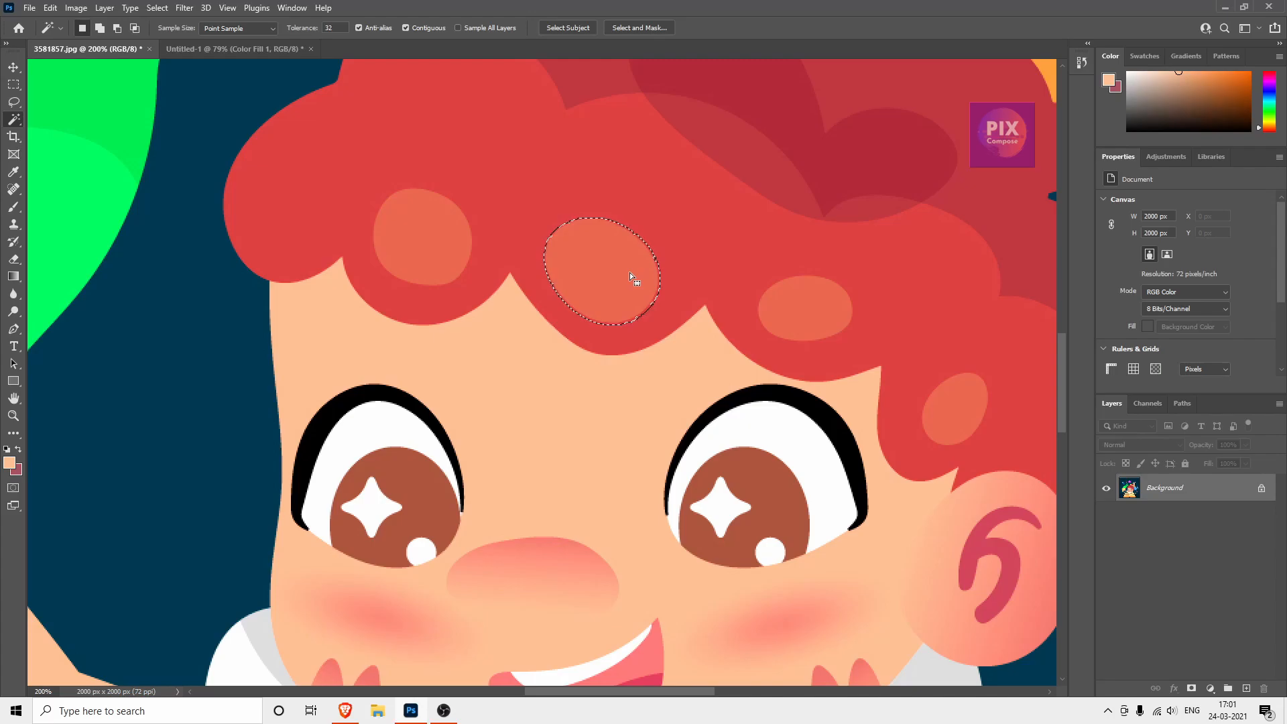
Try Layer Via Cut on the selected highlight of the locked Background, hide the new layer, and undo both
right_click(630, 272)
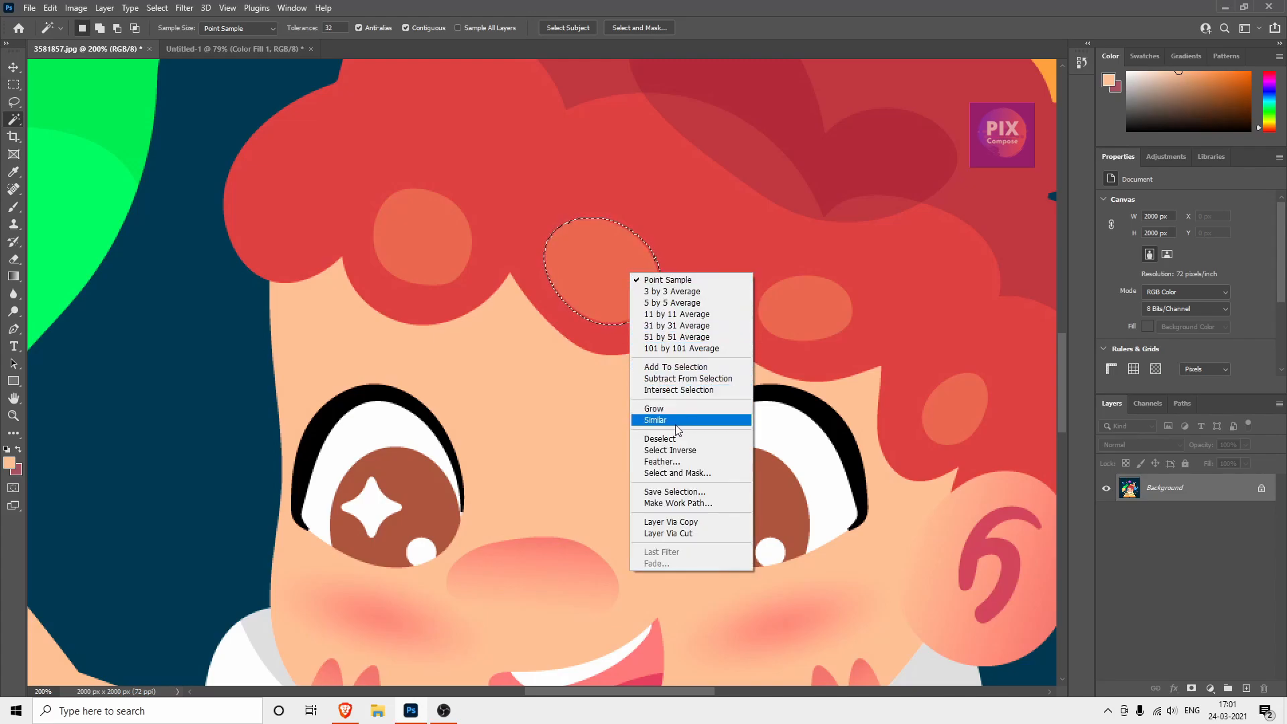
left_click(678, 540)
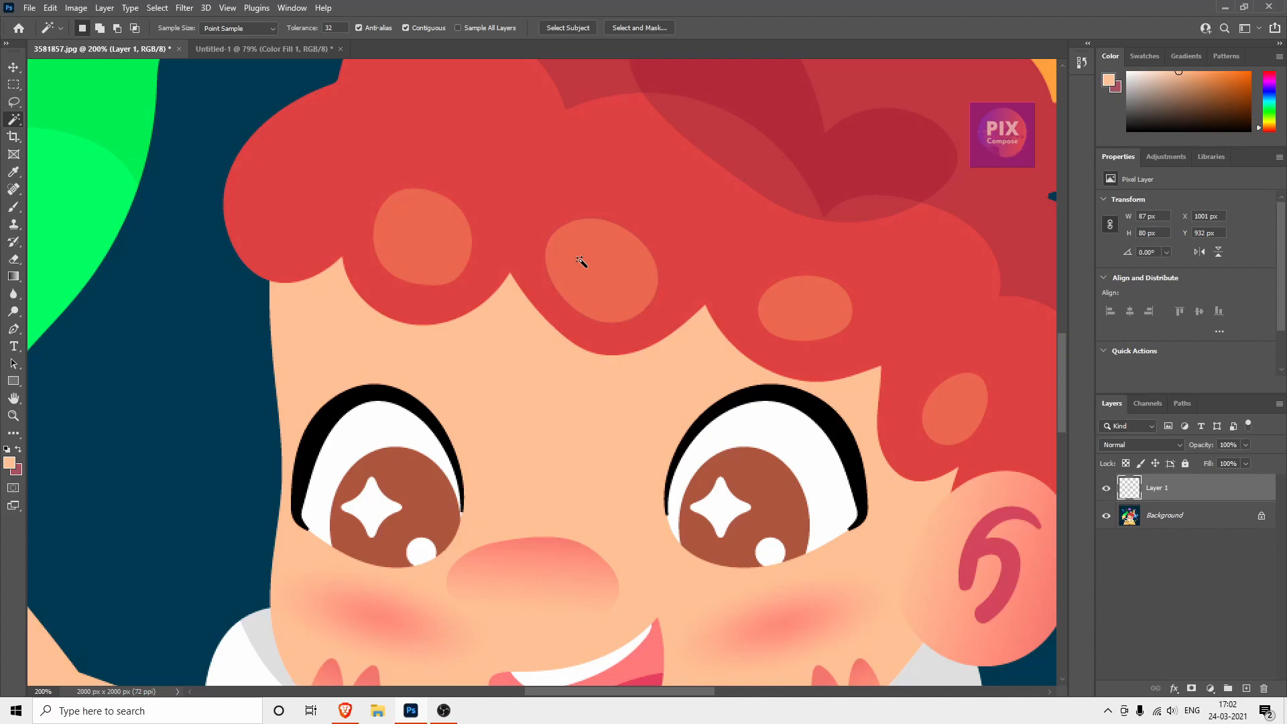
left_click(1106, 488)
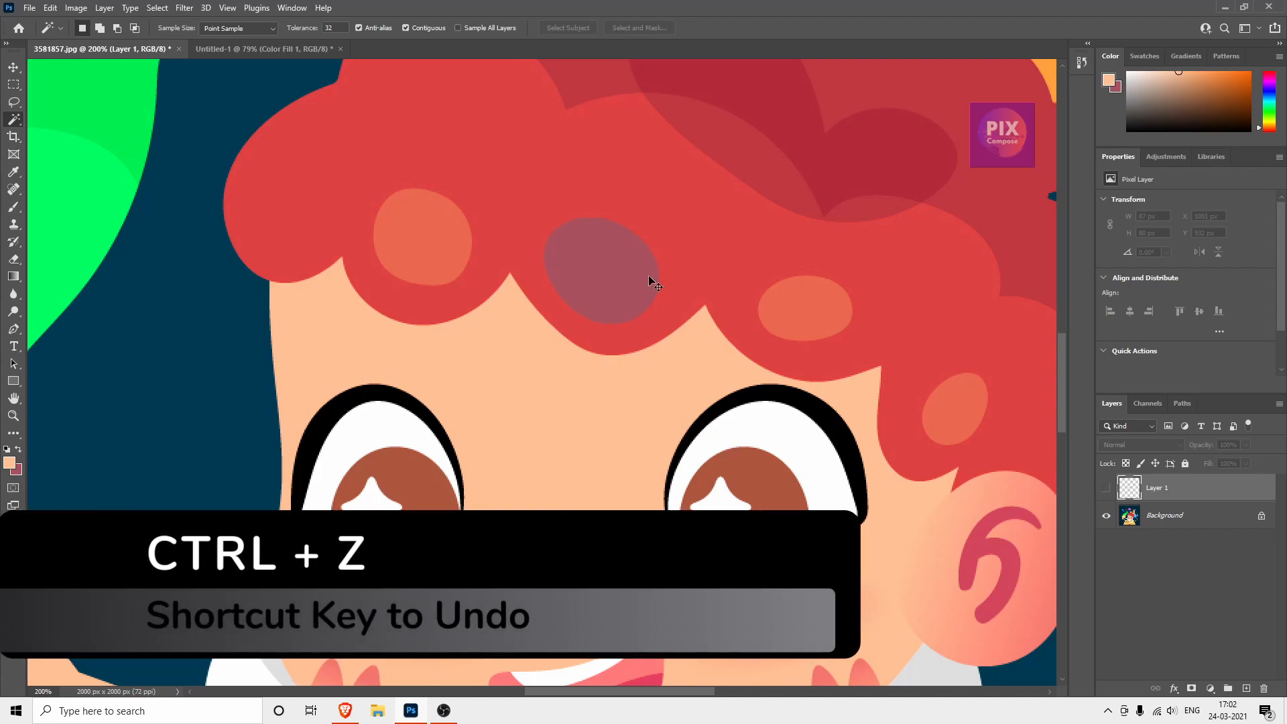
key("ctrl+z")
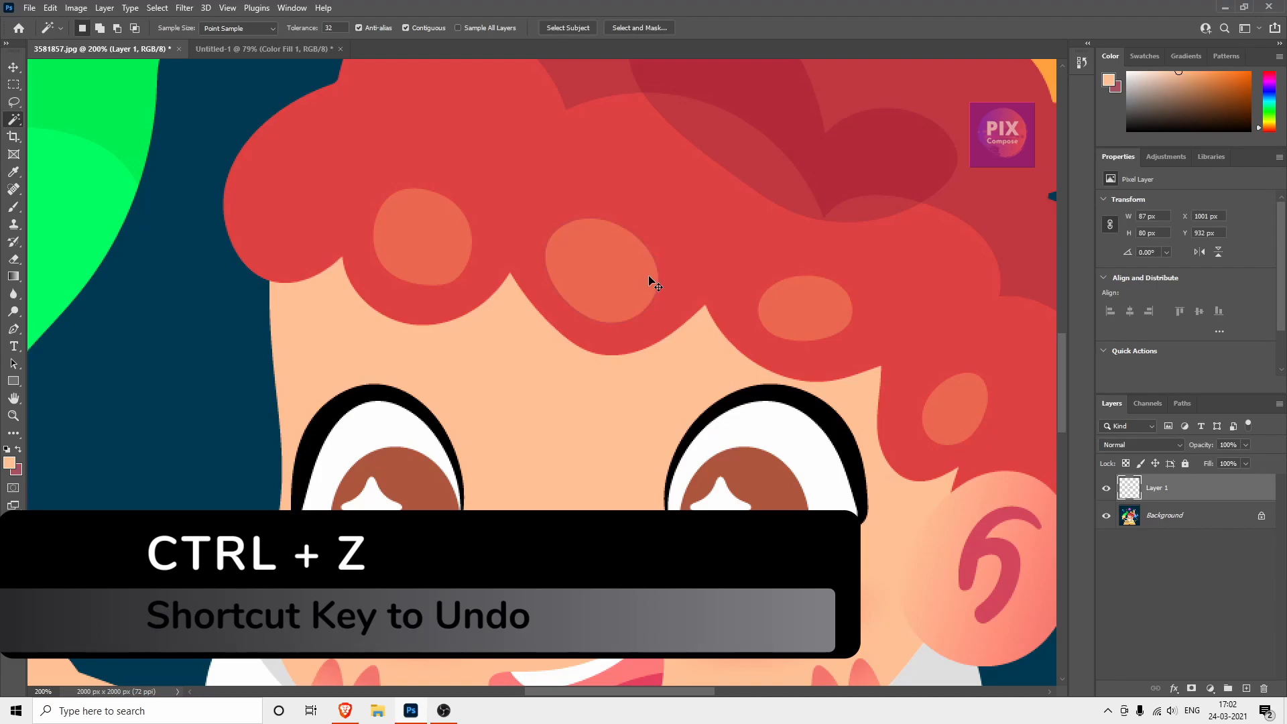
key("ctrl+z")
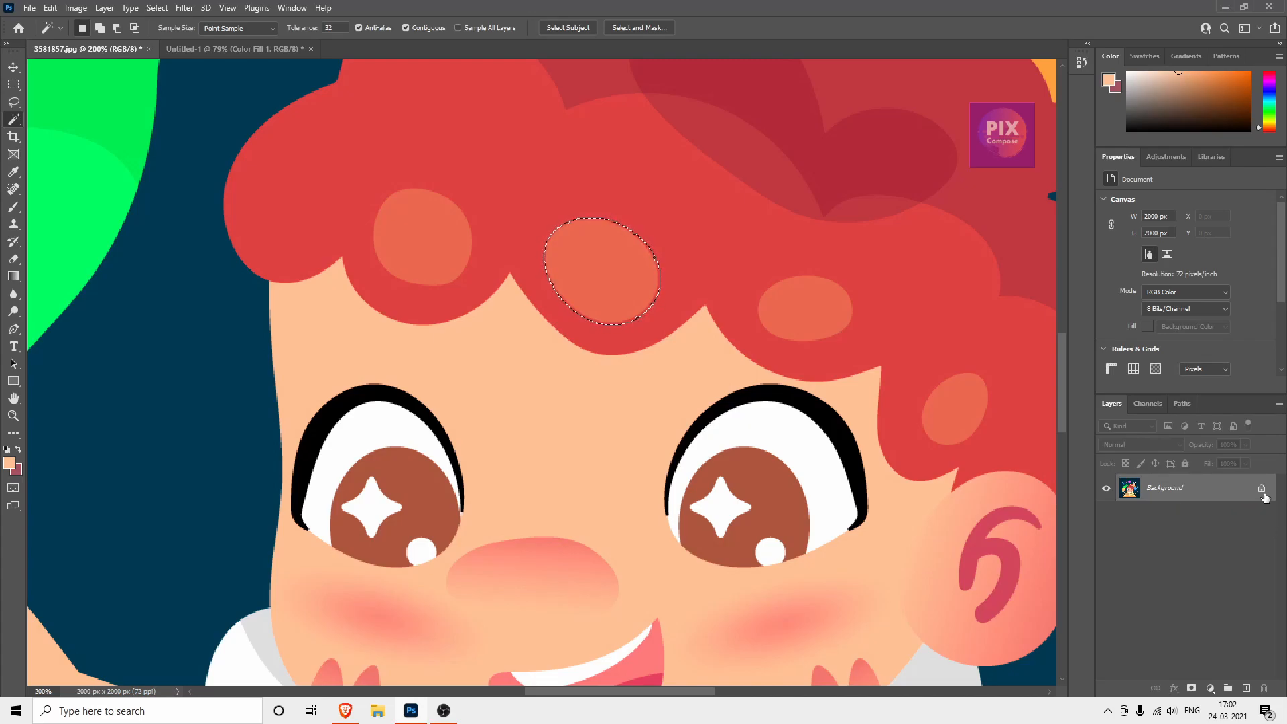
Check the Background layer's lock in the Untitled-1 document and return to 3581857.jpg
left_click(264, 47)
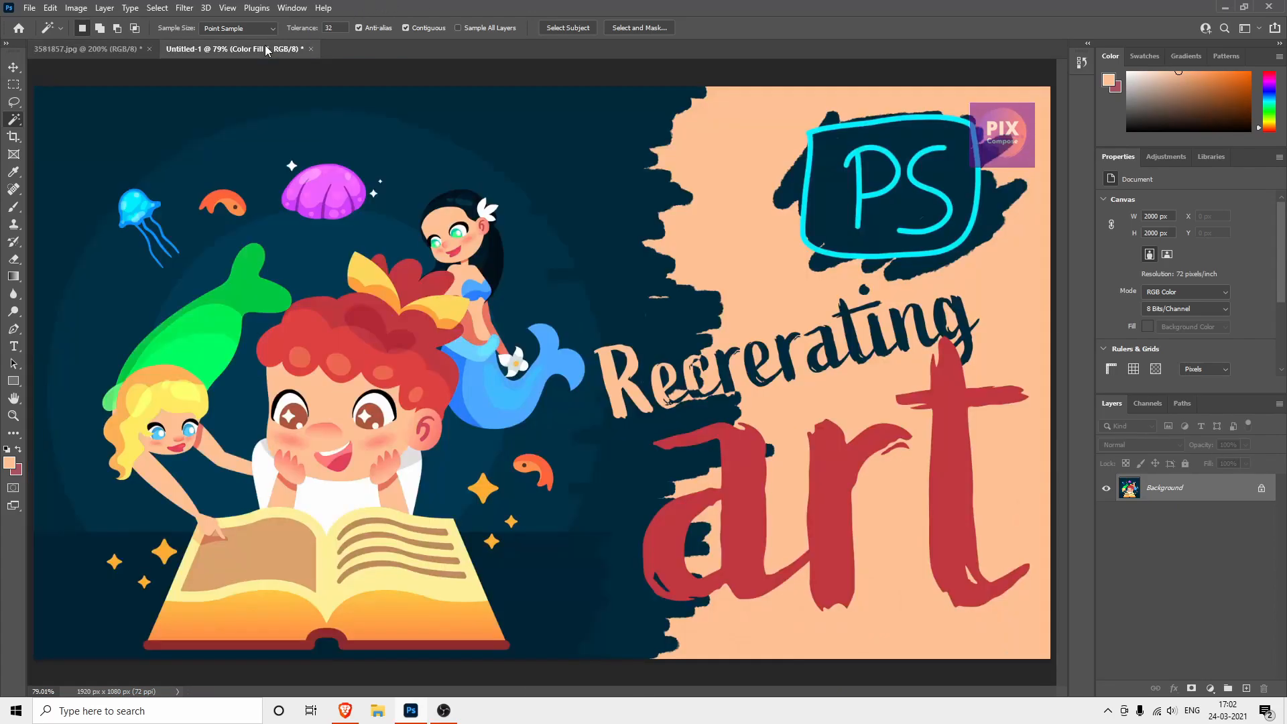
scroll(1178, 570, "down", 1)
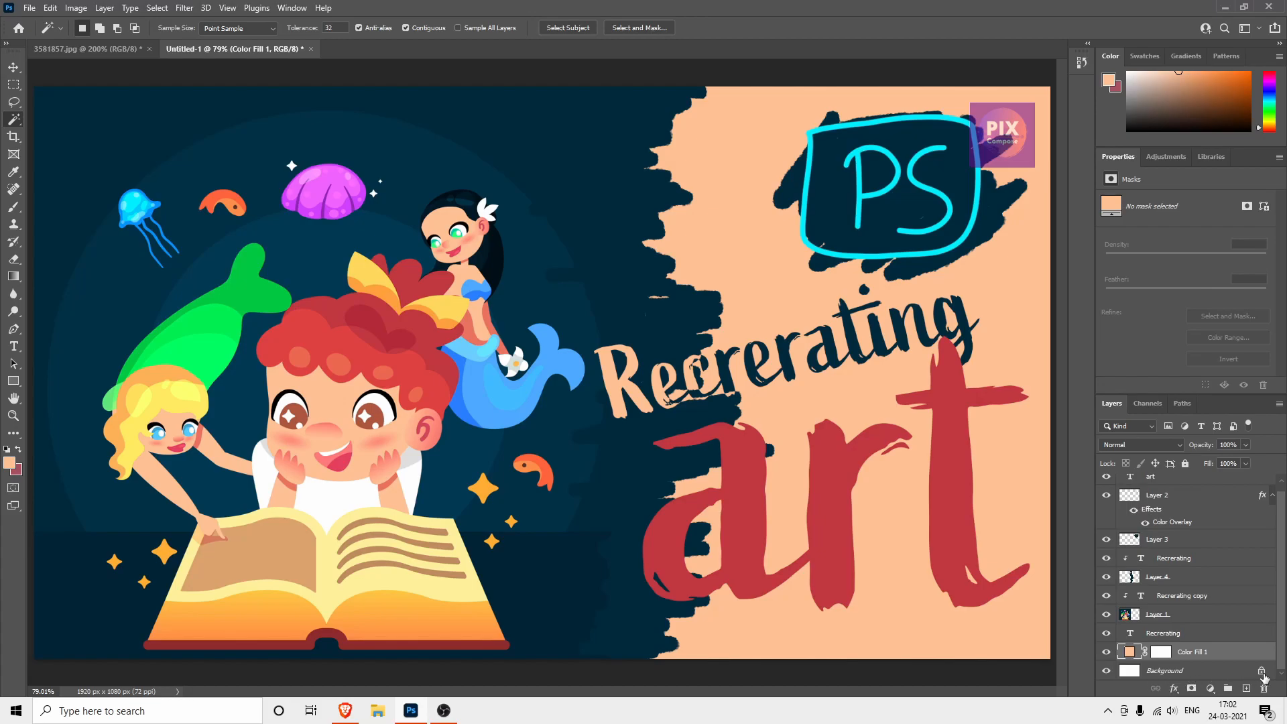
left_click(83, 52)
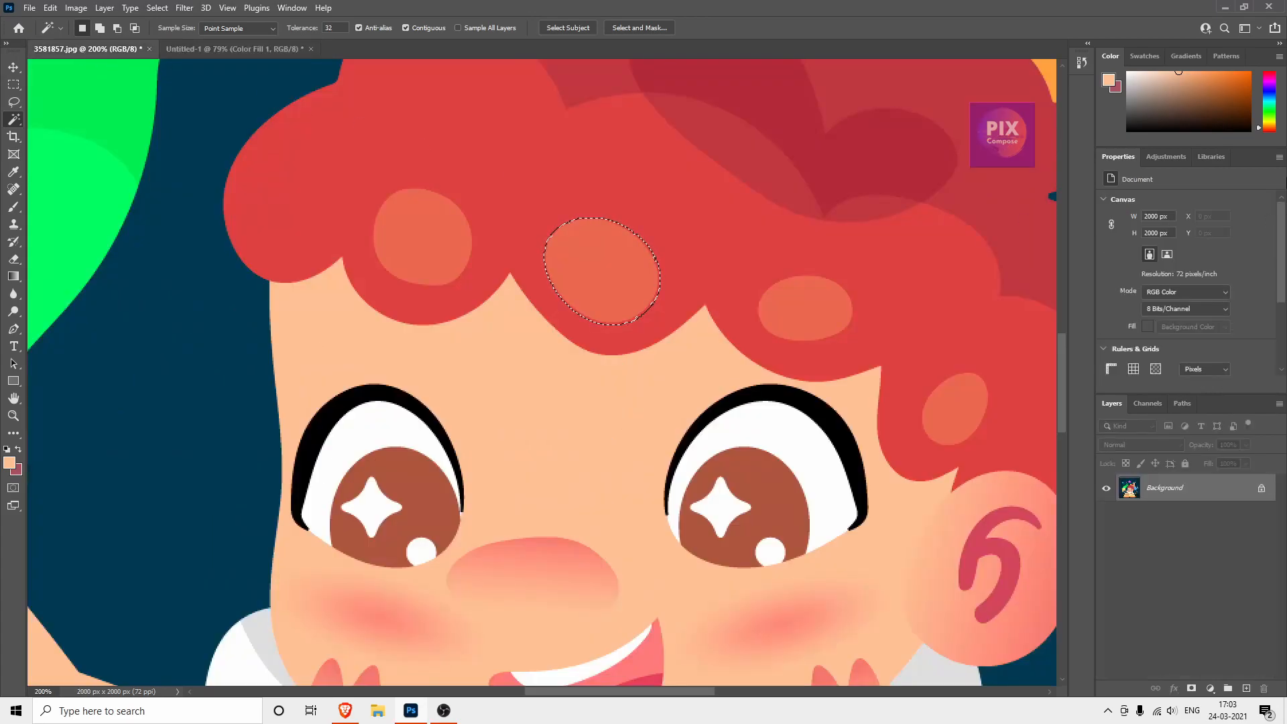
Convert the locked Background into a regular layer with the default settings and cut the selected highlight from it onto a new layer
double_click(1213, 495)
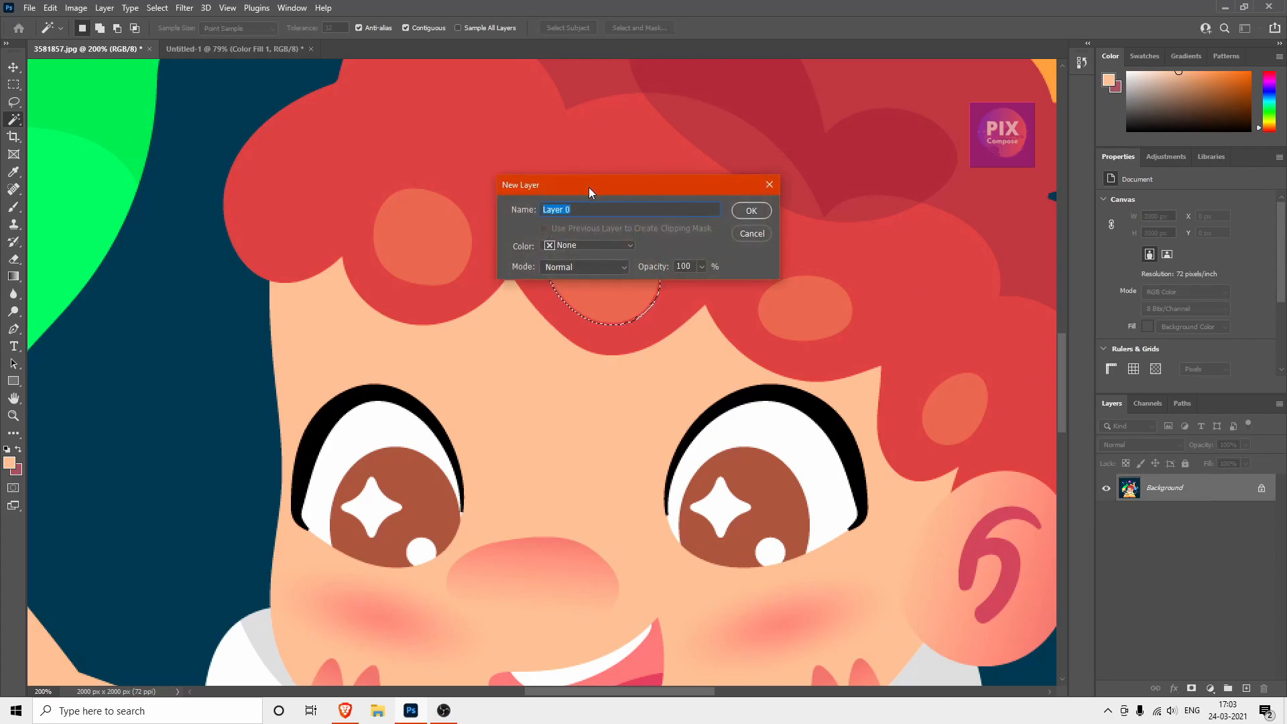
left_click_drag(590, 189, 747, 192)
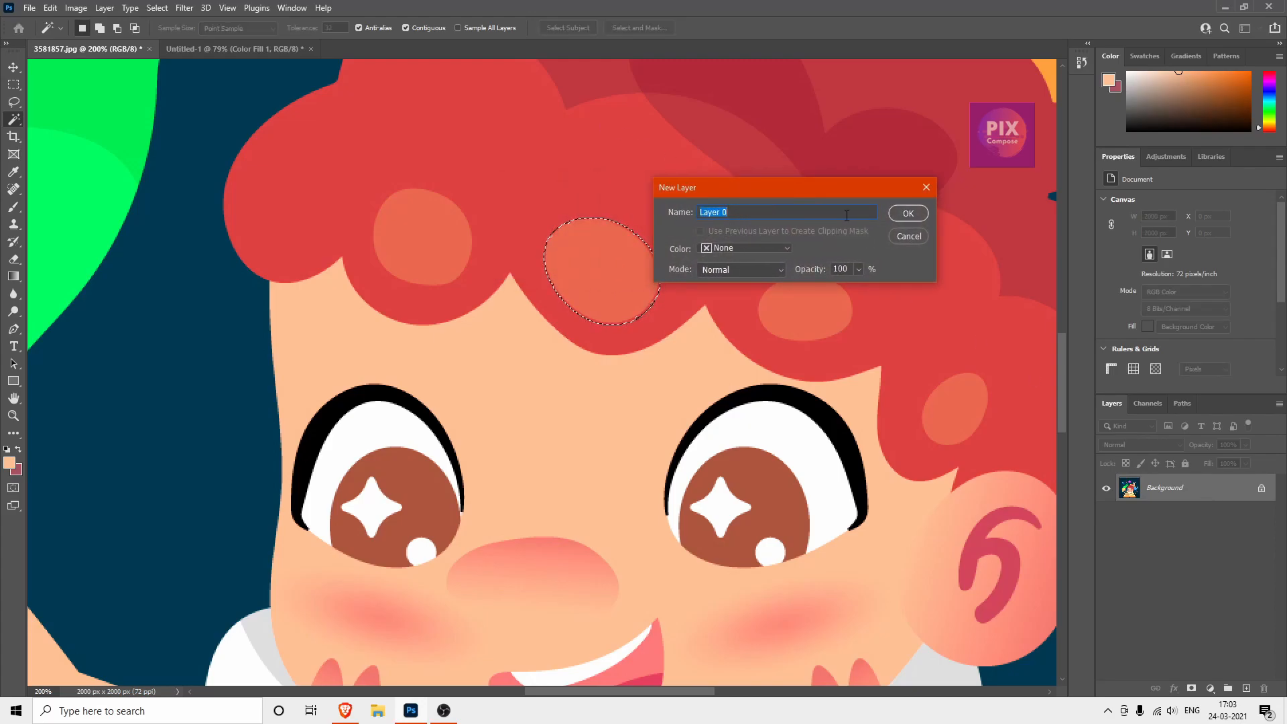
left_click(912, 215)
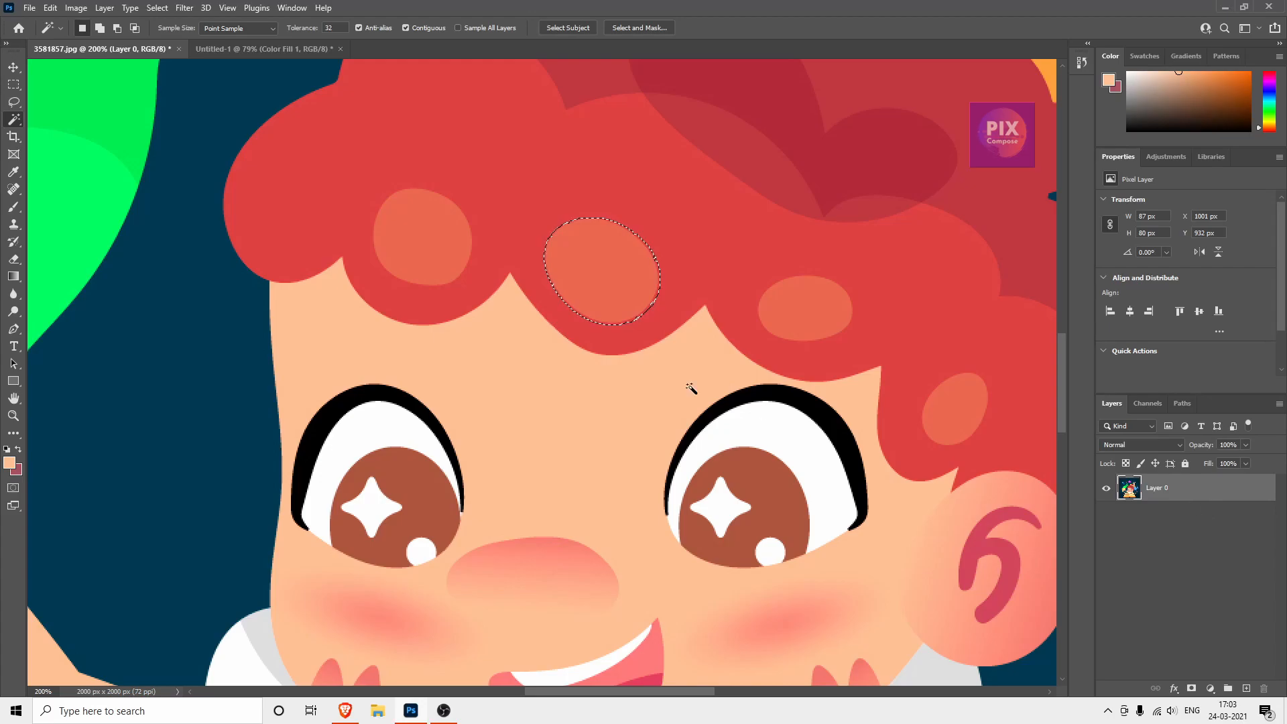
right_click(590, 263)
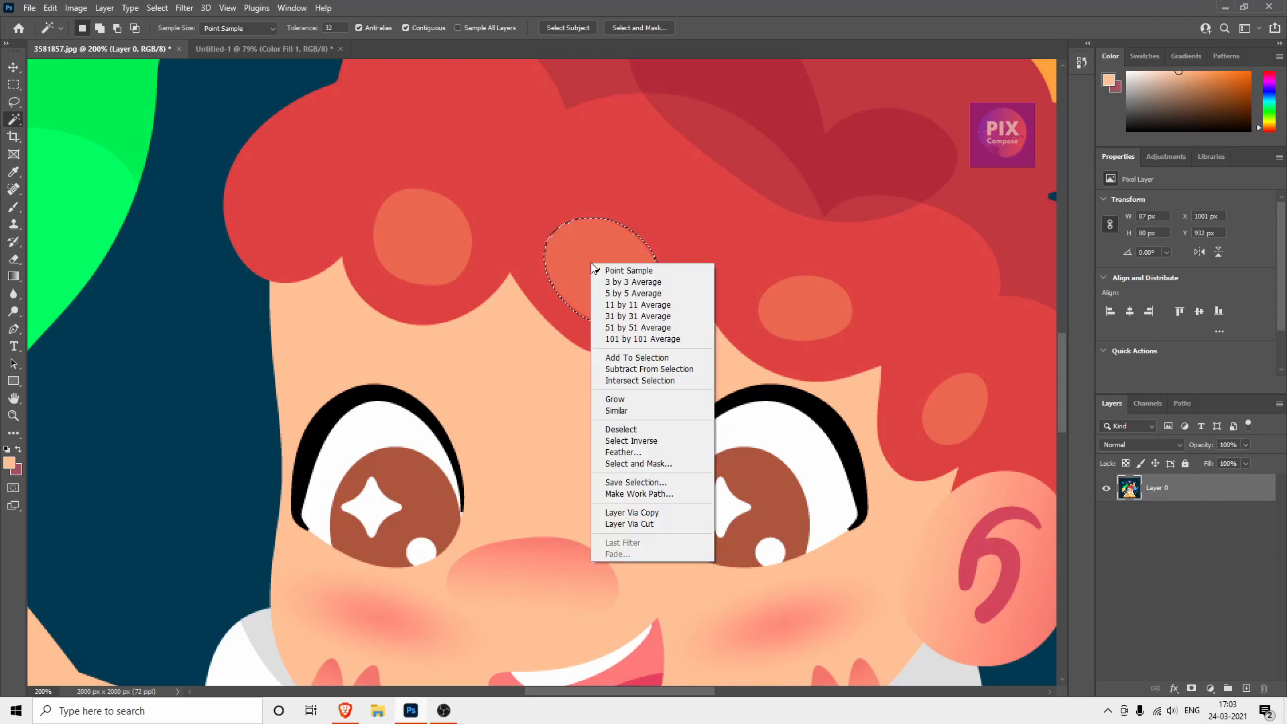
left_click(631, 523)
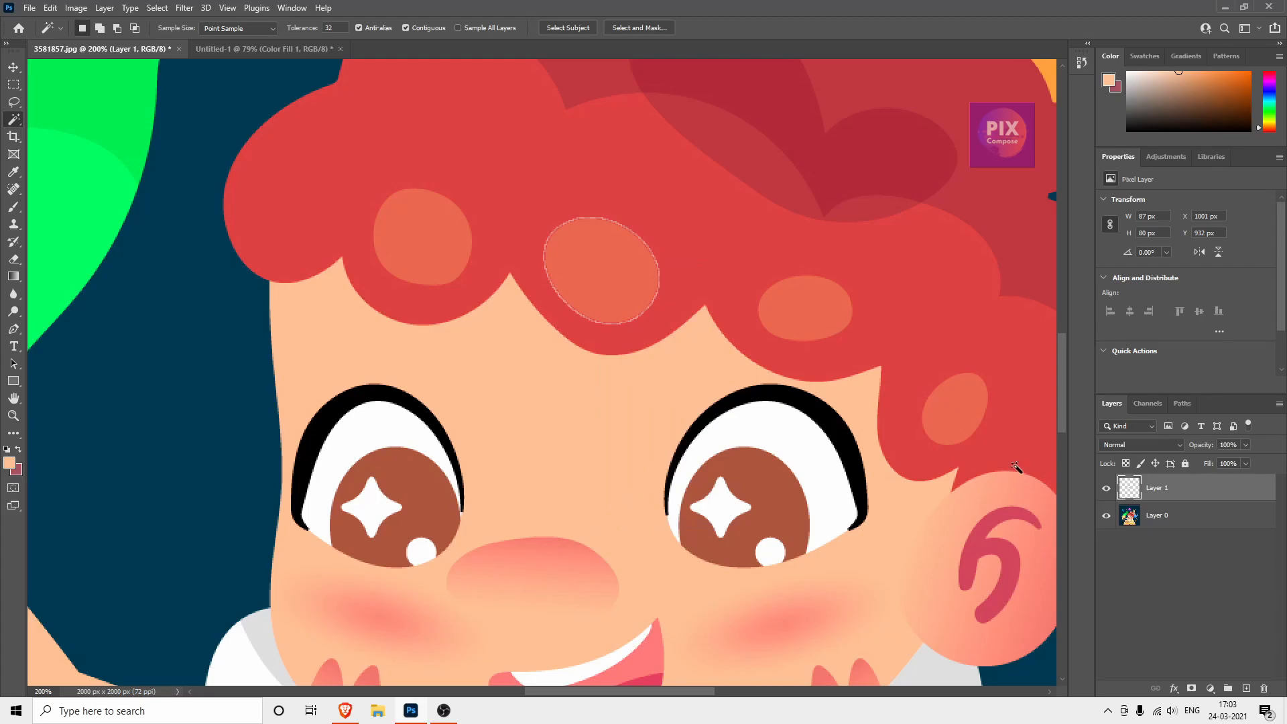
Set the background color to a vivid red while Layer 1 is hidden, and show Layer 1 again
left_click(1107, 489)
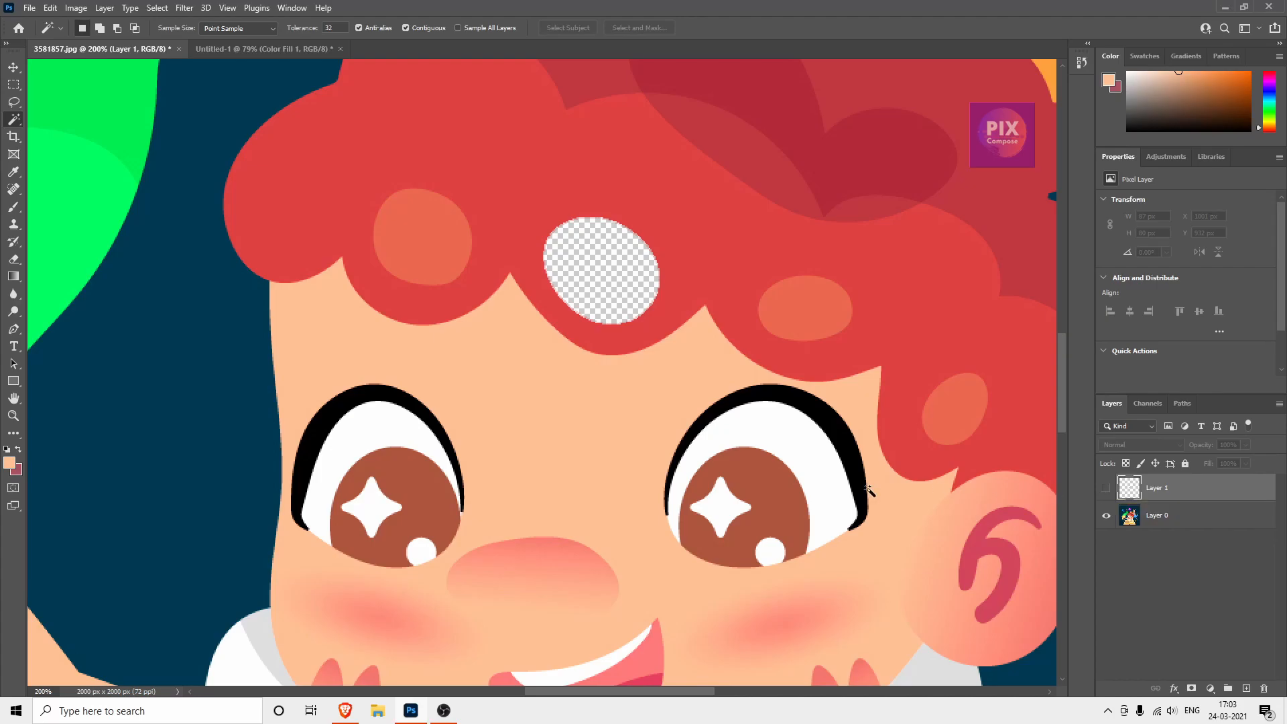
left_click(16, 470)
left_click(354, 496)
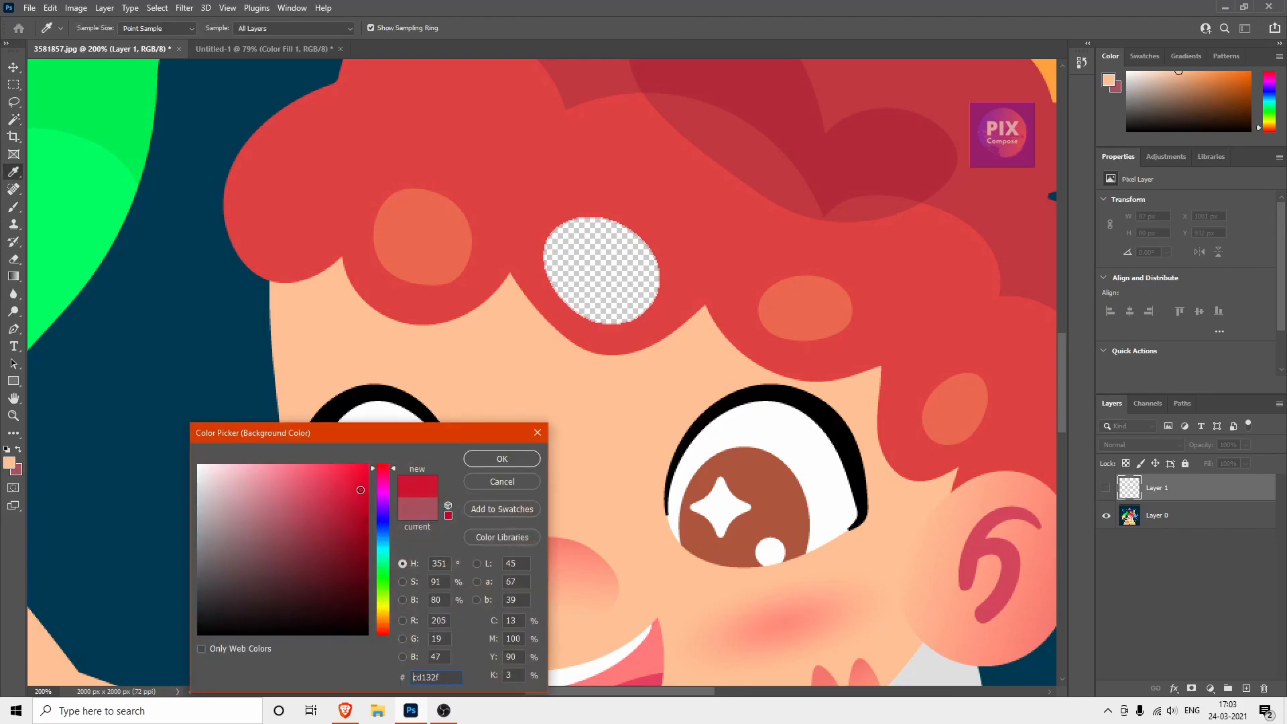
key("w")
left_click(502, 459)
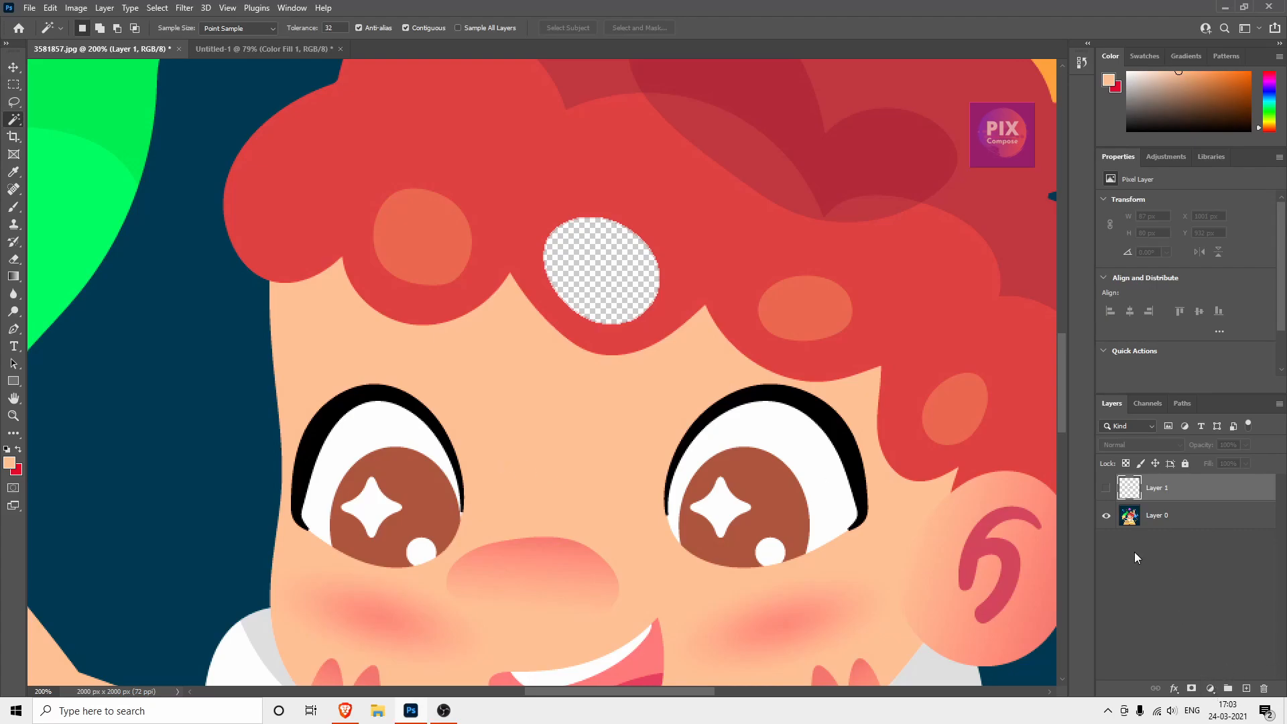
left_click(1107, 488)
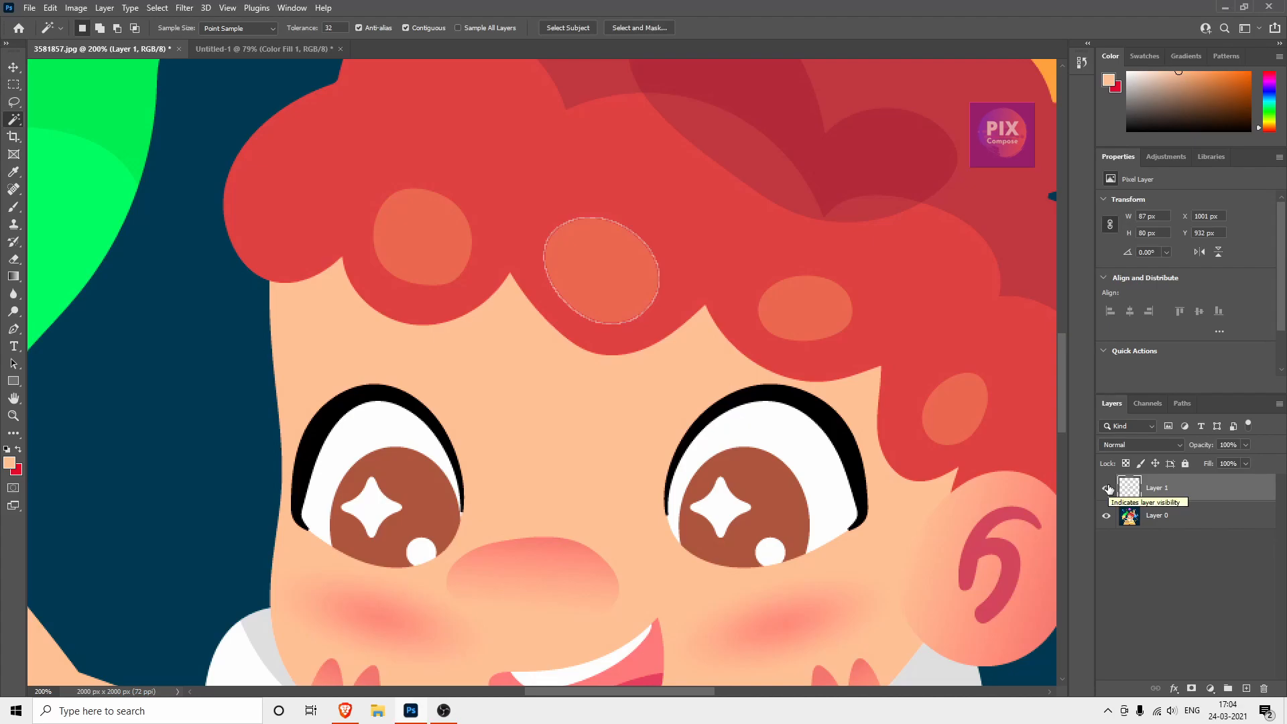
Undo the cut to a new layer and the Background conversion, and clear the selection
key("ctrl+z")
key("ctrl+z")
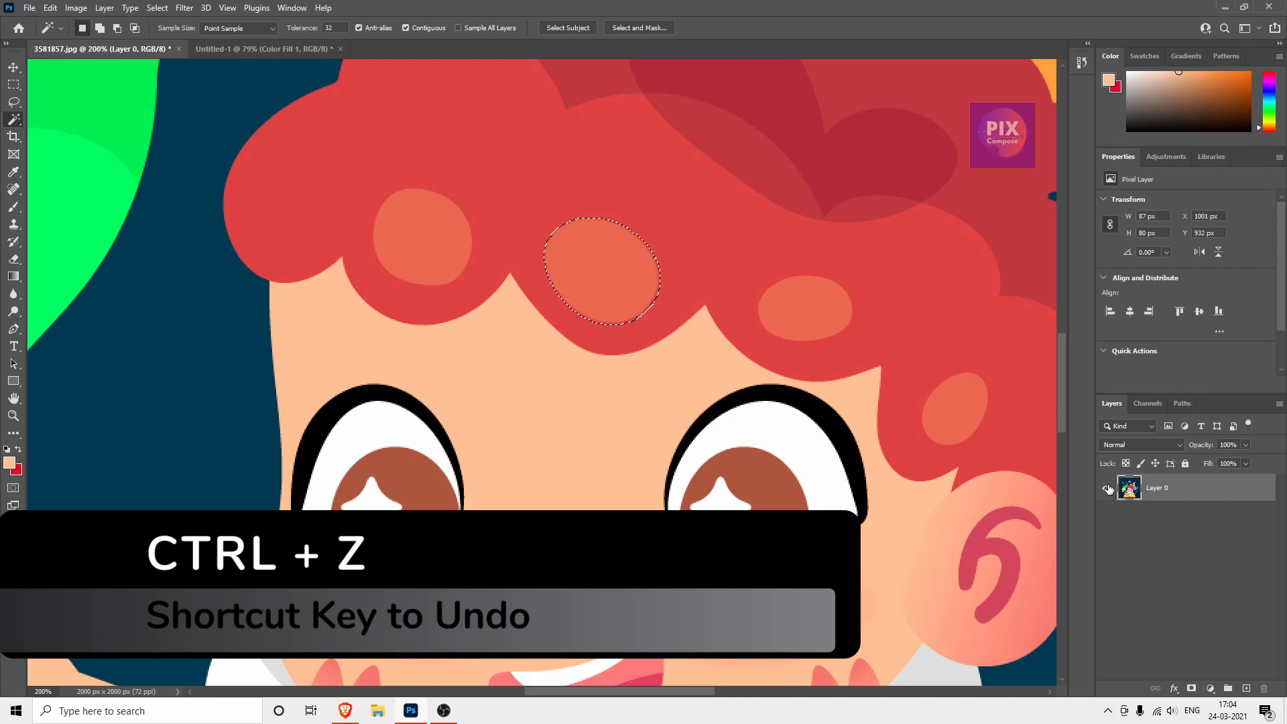
key("ctrl+z")
key("ctrl+d")
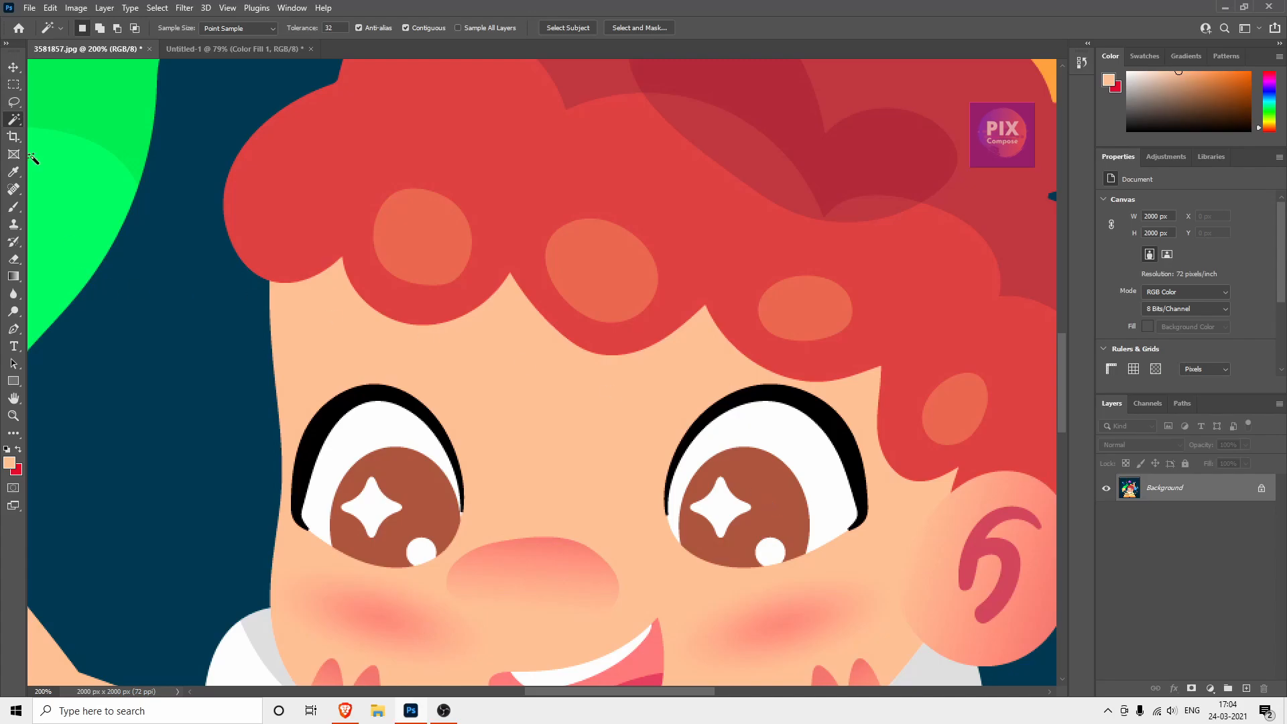
Use the Quick Selection tool to select the face skin between the eyes and add the middle hair highlight
right_click(11, 124)
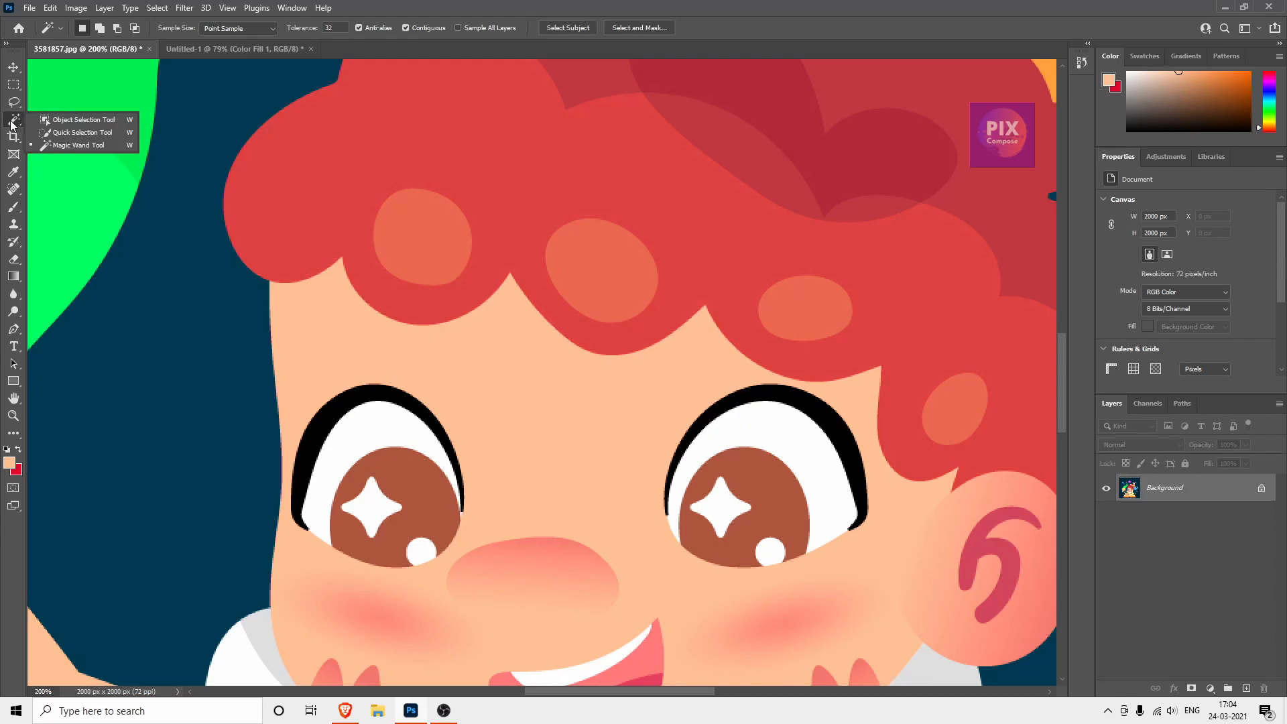
left_click(81, 131)
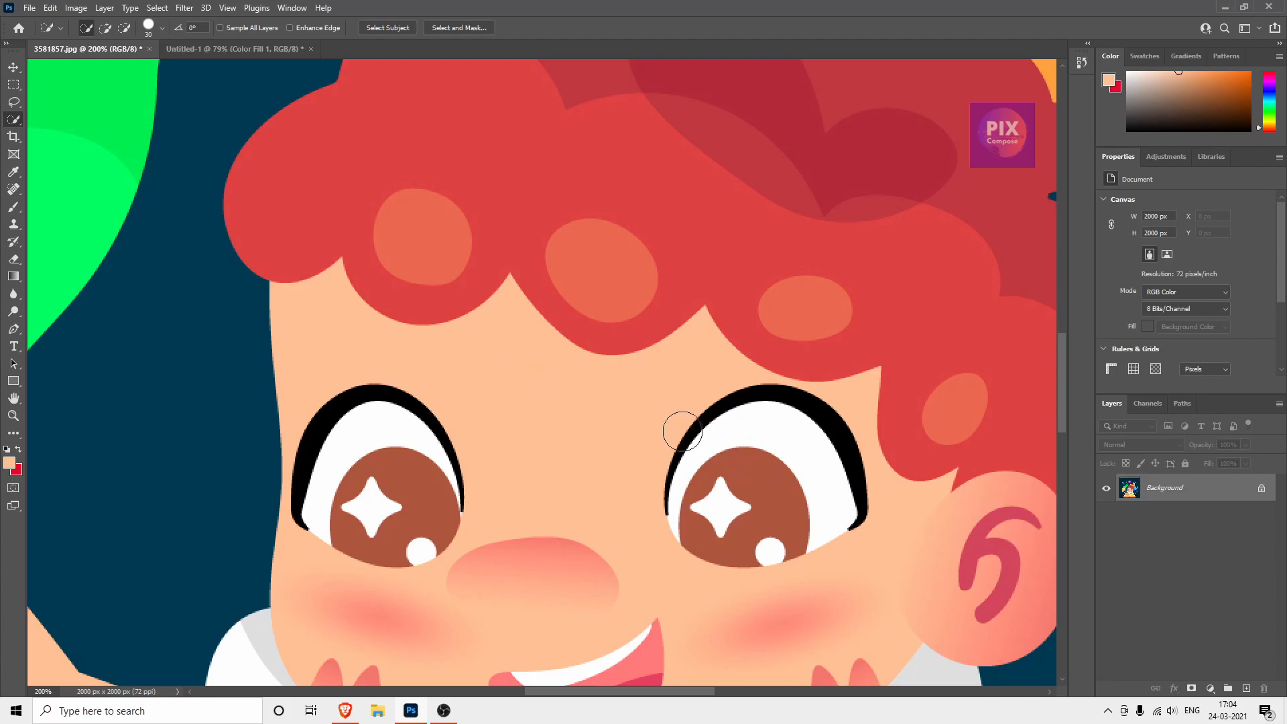
left_click(765, 480)
left_click(599, 439)
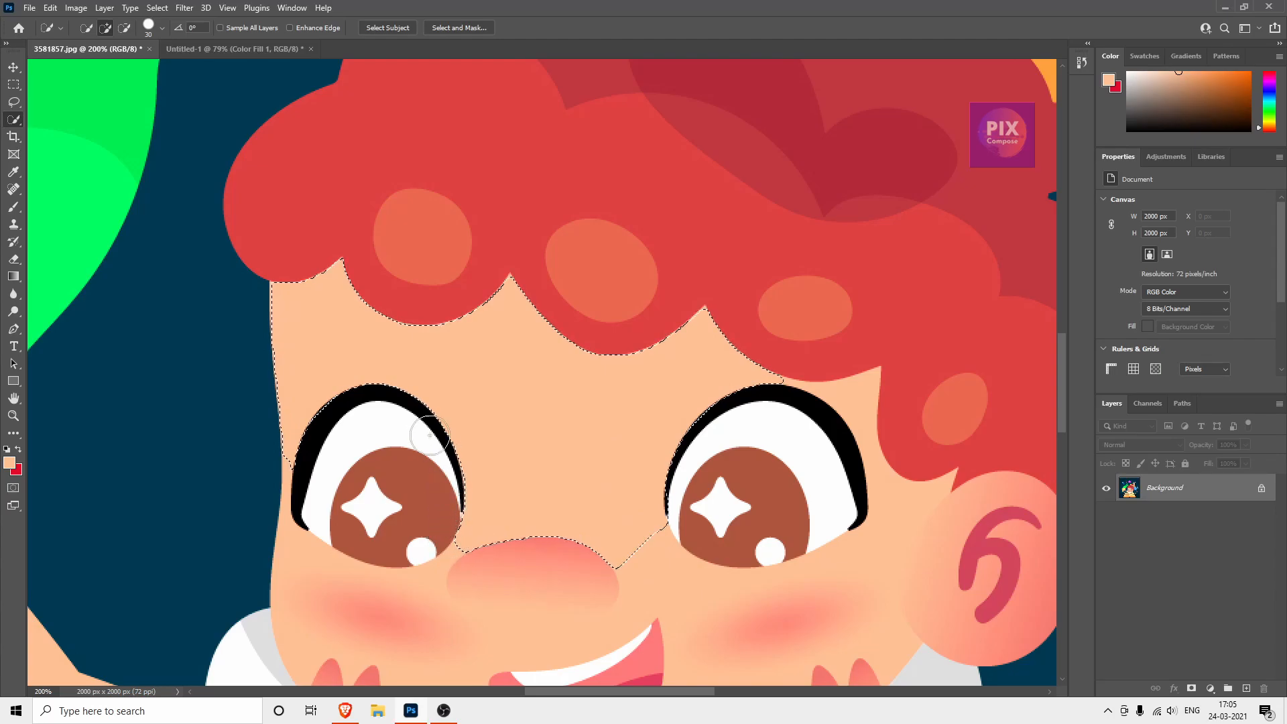
left_click(613, 274)
Make a new selection of the leftmost hair highlight, replace it with the middle highlight, and subtract that one from the selection
left_click(86, 27)
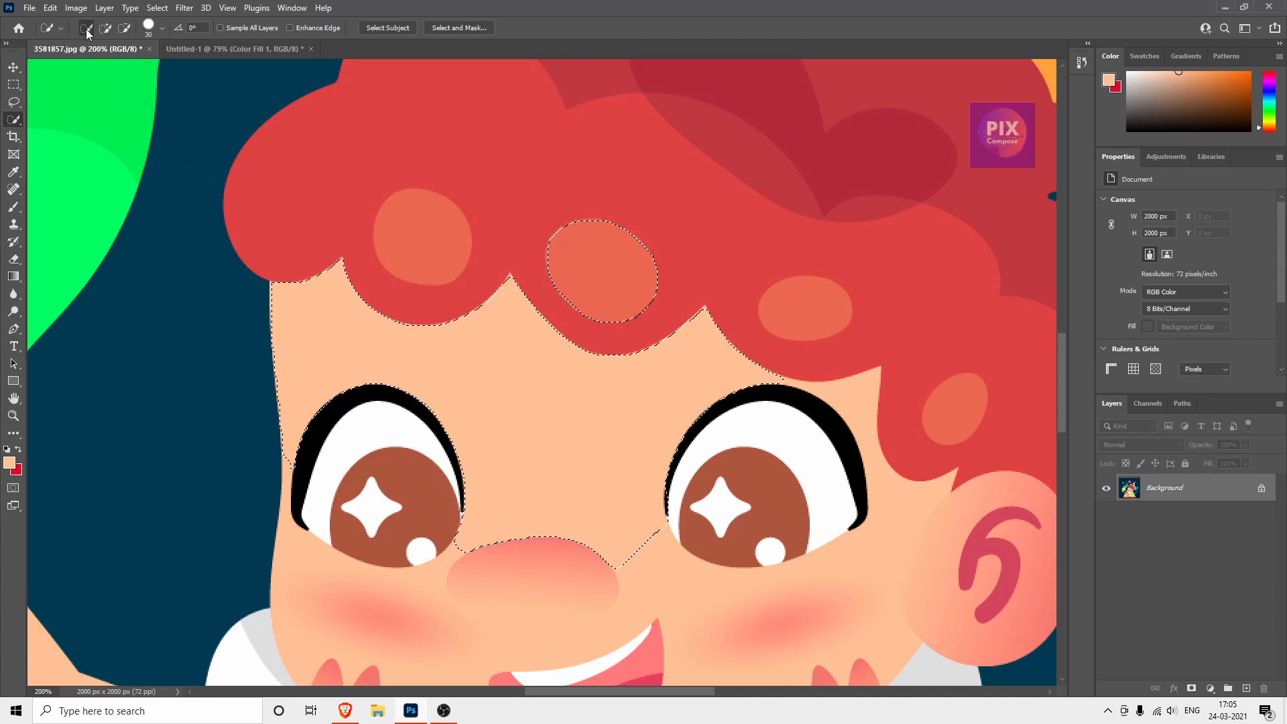
left_click(424, 228)
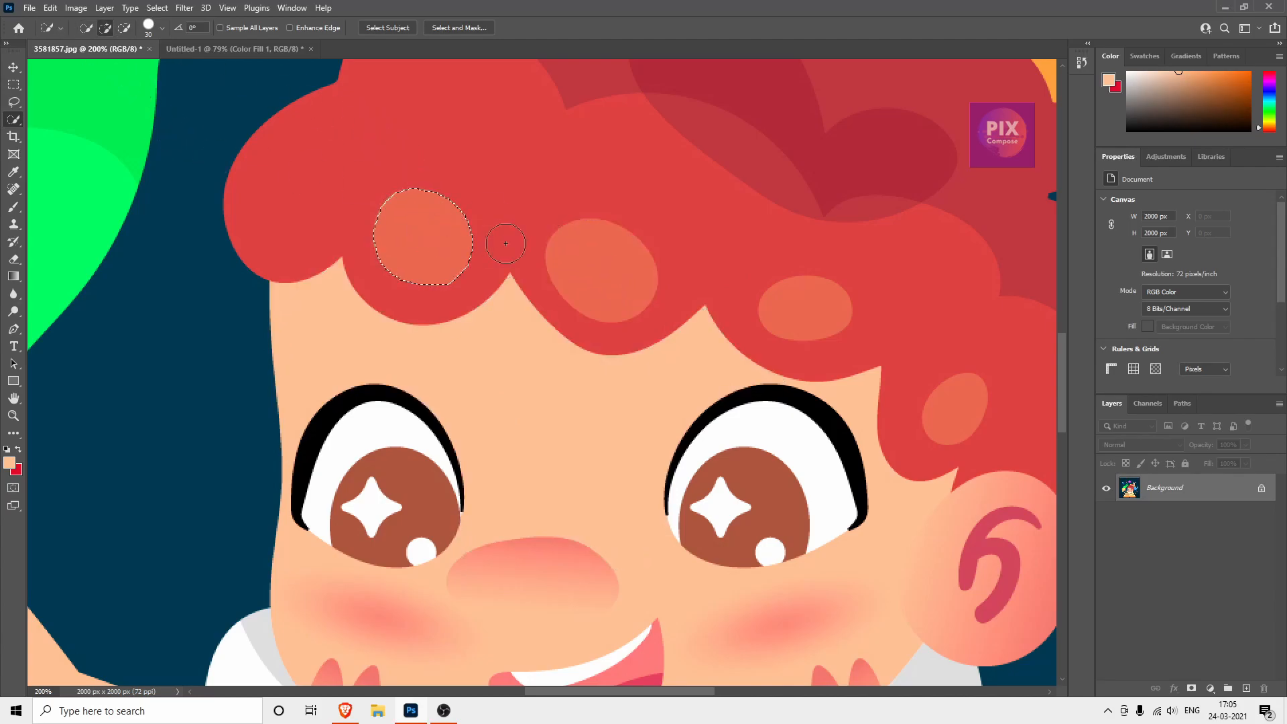
left_click(85, 28)
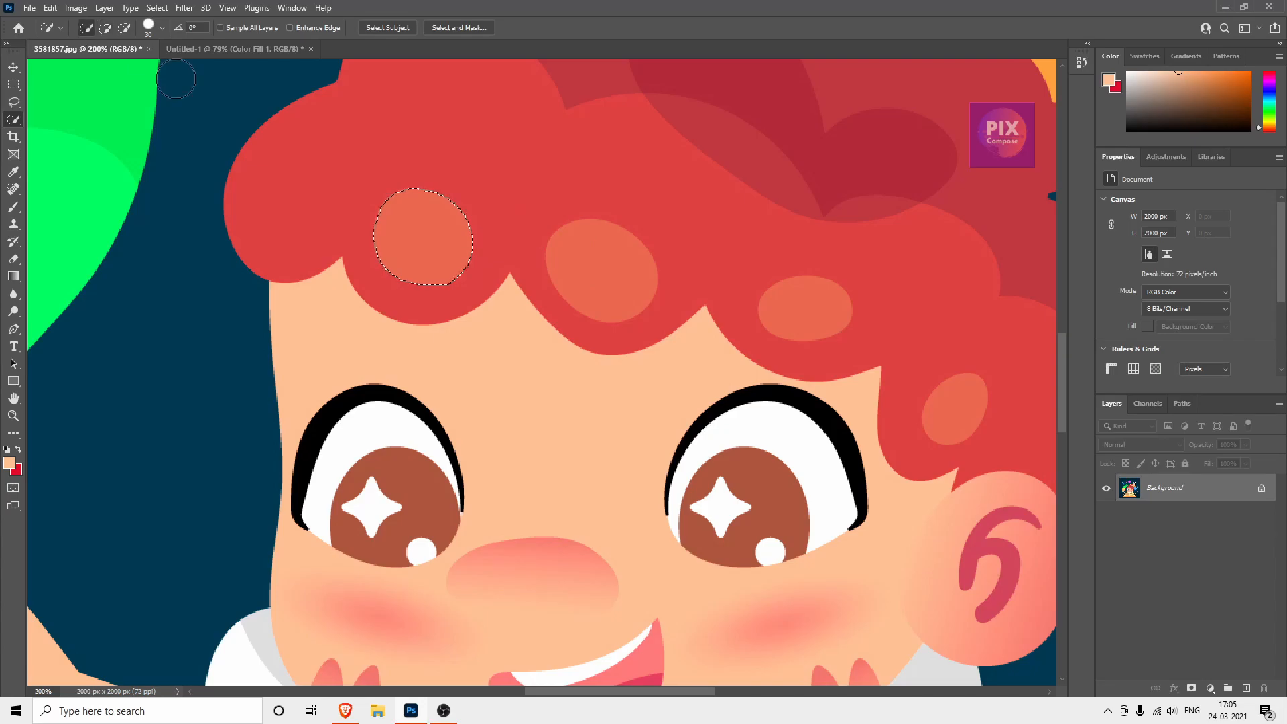
left_click(612, 277)
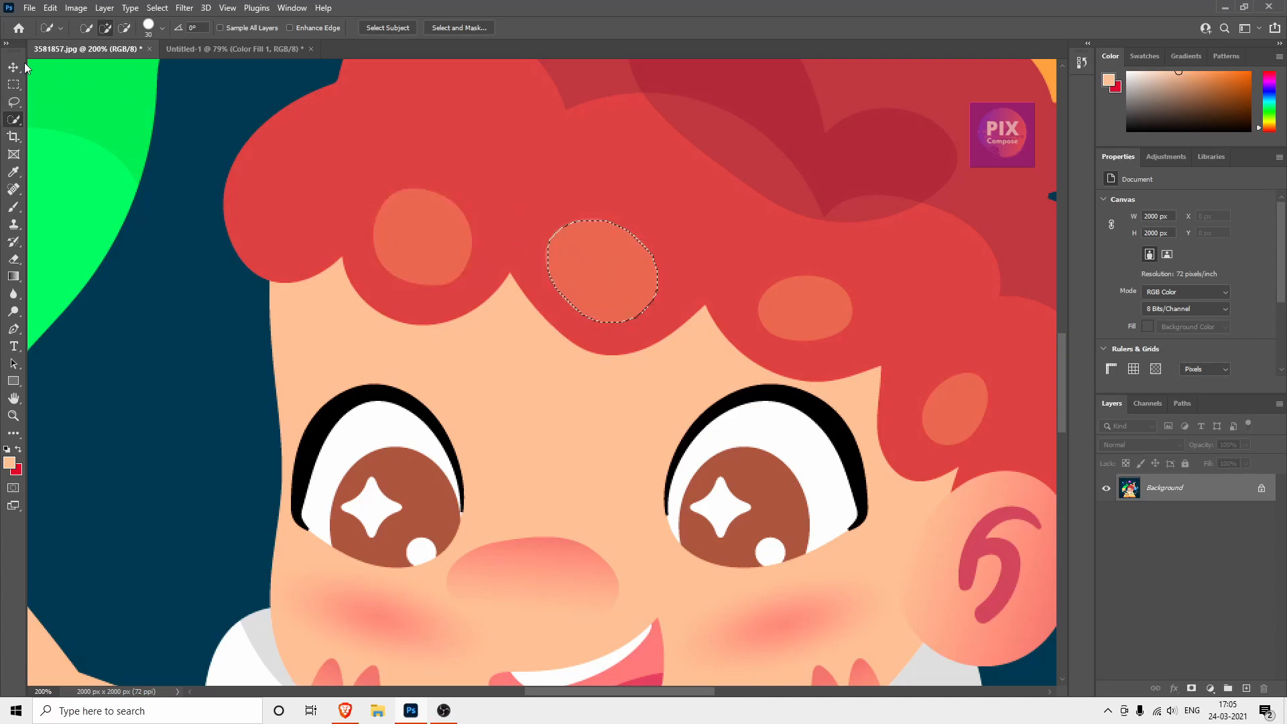
left_click(124, 30)
left_click(598, 228)
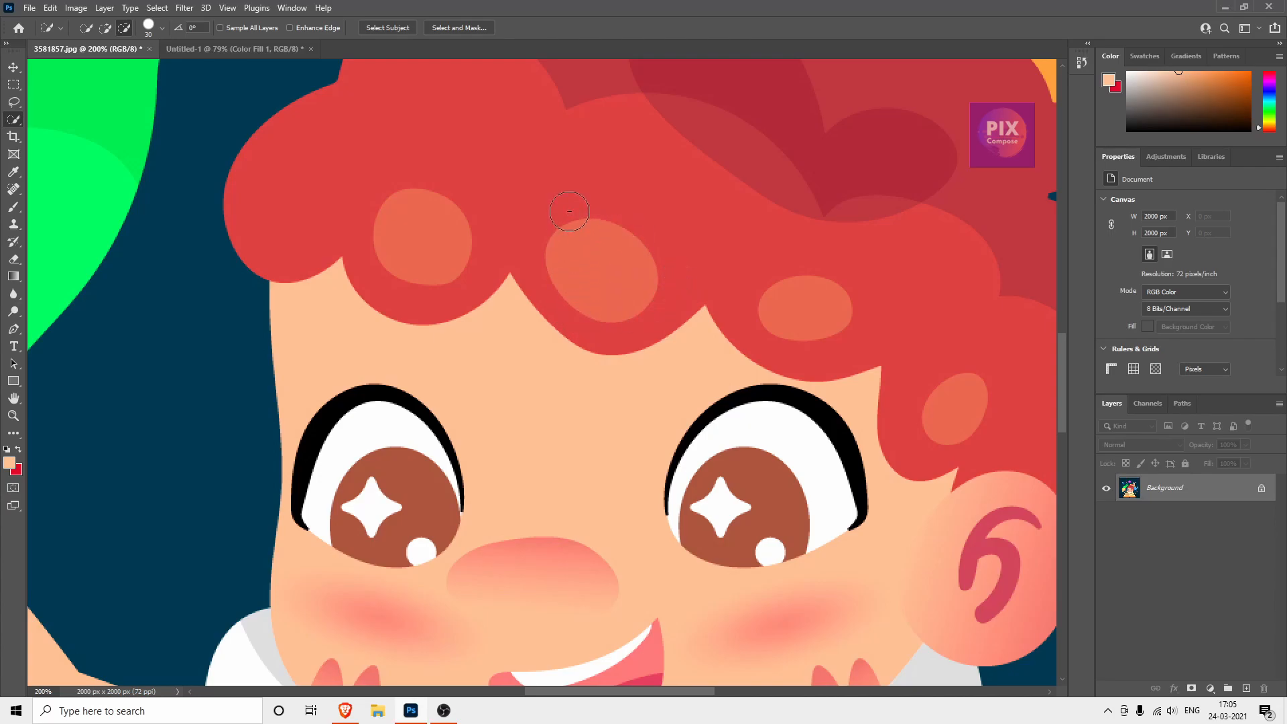
Reduce the Quick Selection brush size to 7 px and select the brown iris of the right-hand eye without its white sparkles
left_click(161, 30)
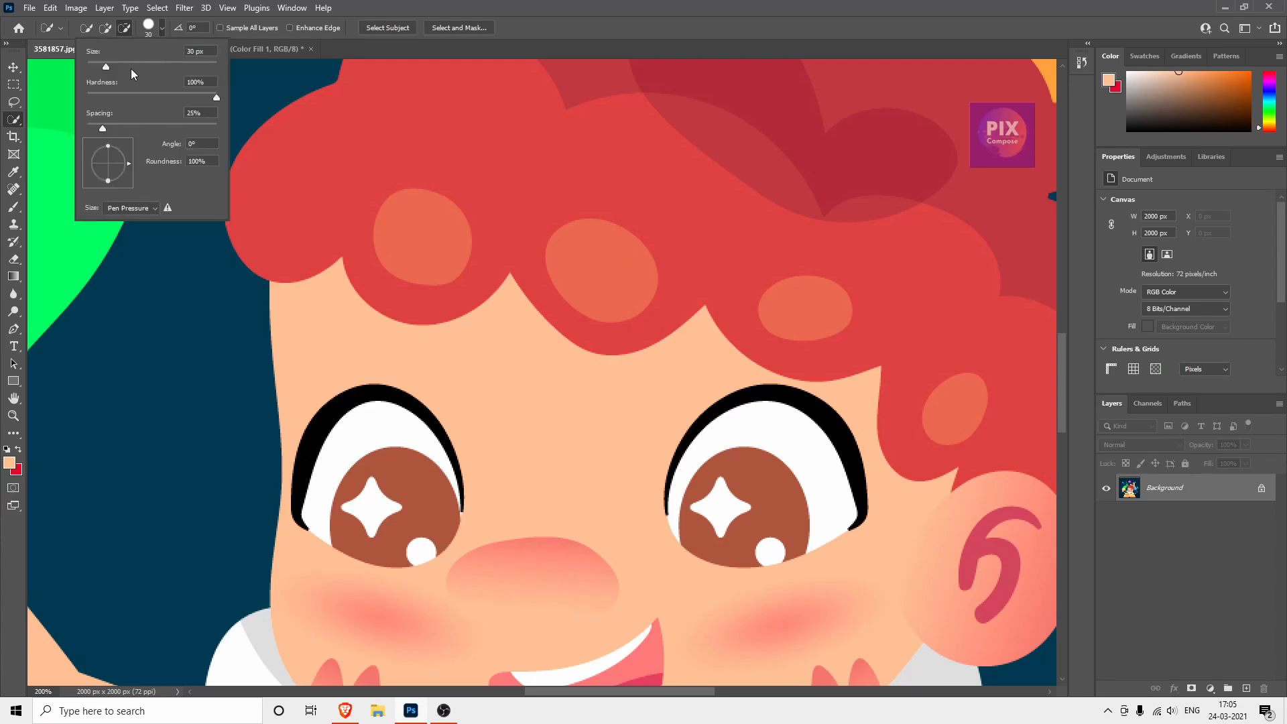
left_click_drag(103, 66, 93, 65)
left_click(504, 3)
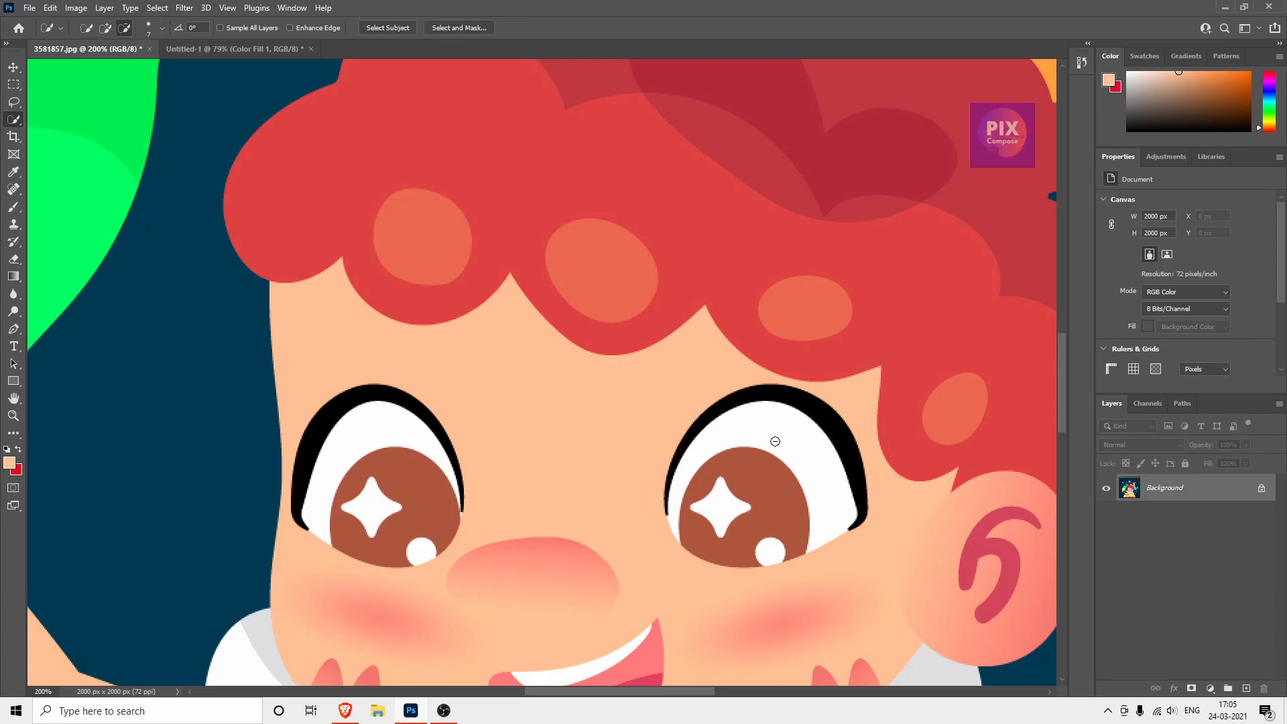
left_click(104, 29)
left_click_drag(778, 505, 791, 524)
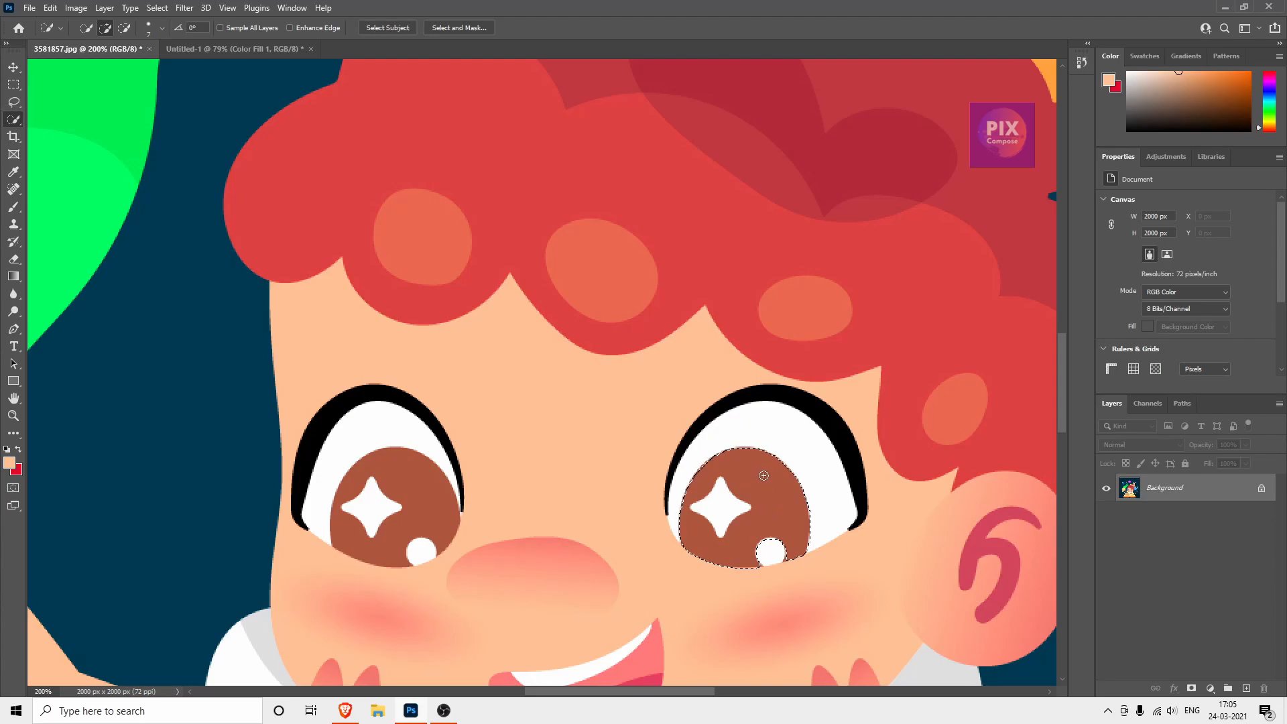
left_click(126, 28)
Set the foreground color to dark navy #020a2f, fill the selected iris with the red background color, and deselect
left_click(7, 463)
mouse_move(387, 538)
left_mouse_down()
mouse_move(388, 527)
mouse_move(323, 549)
mouse_move(338, 592)
mouse_move(363, 604)
left_mouse_up()
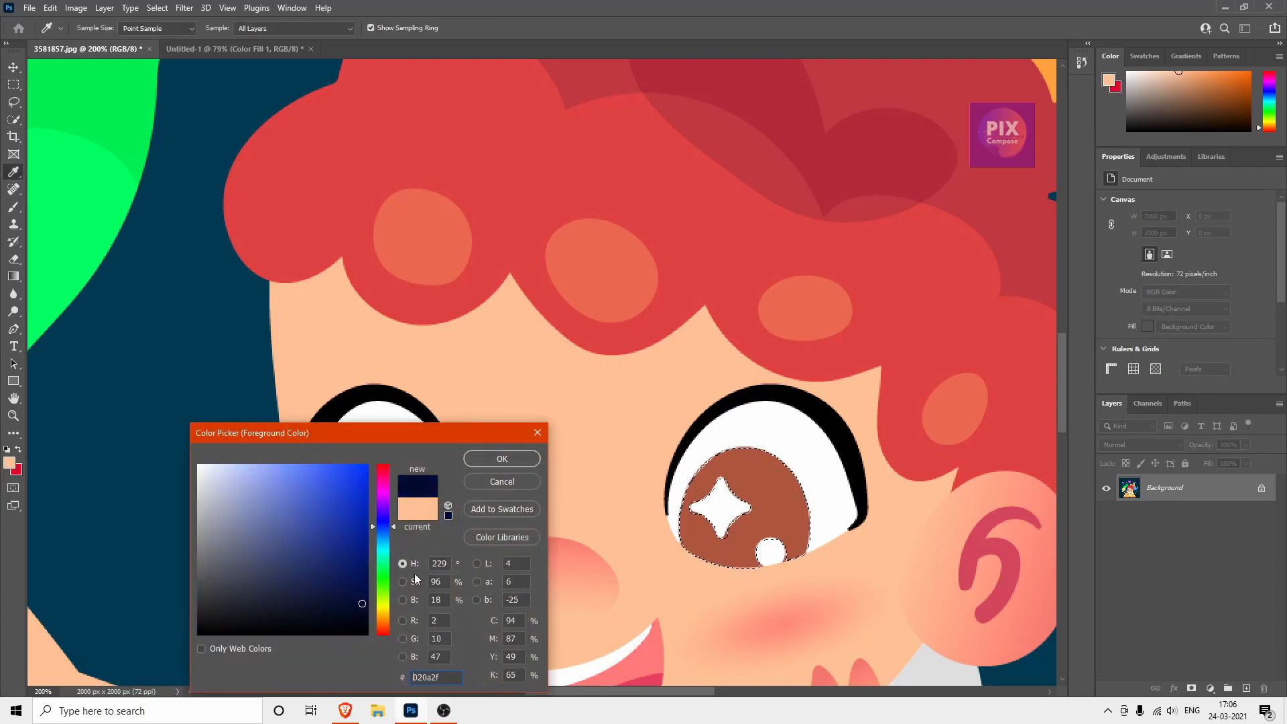
left_click(511, 456)
key("w")
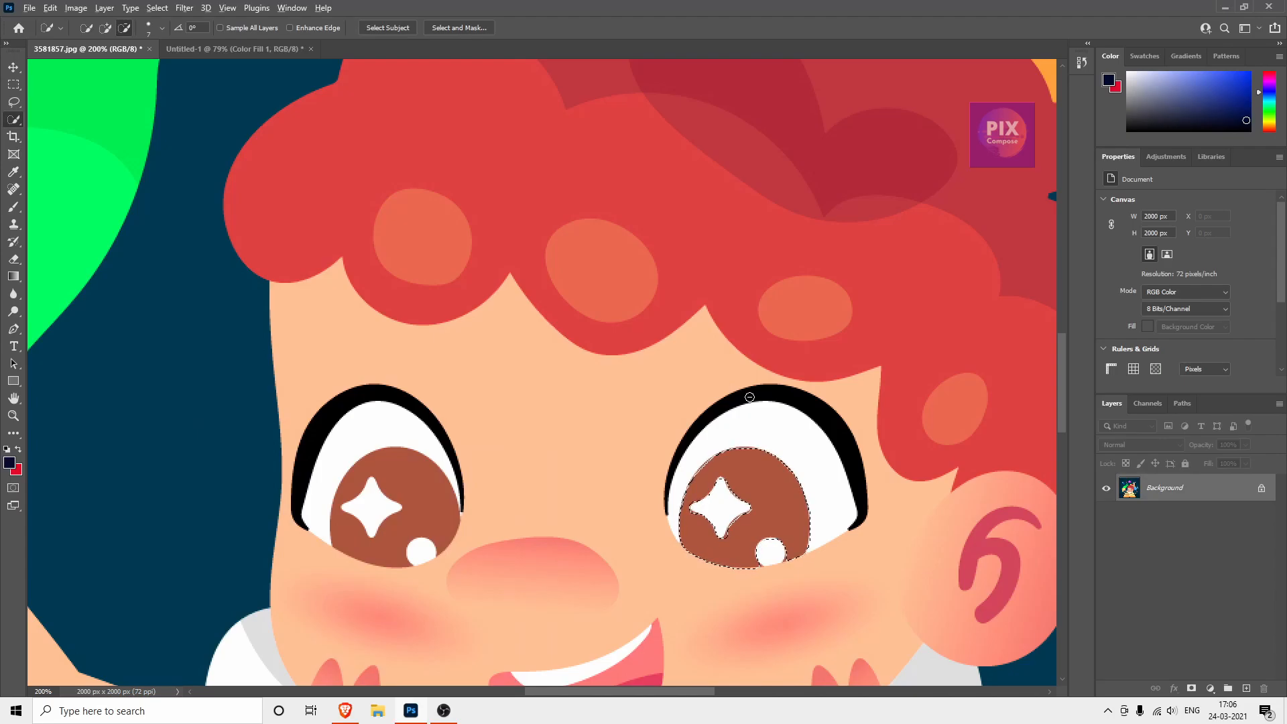
key("alt+BackSpace")
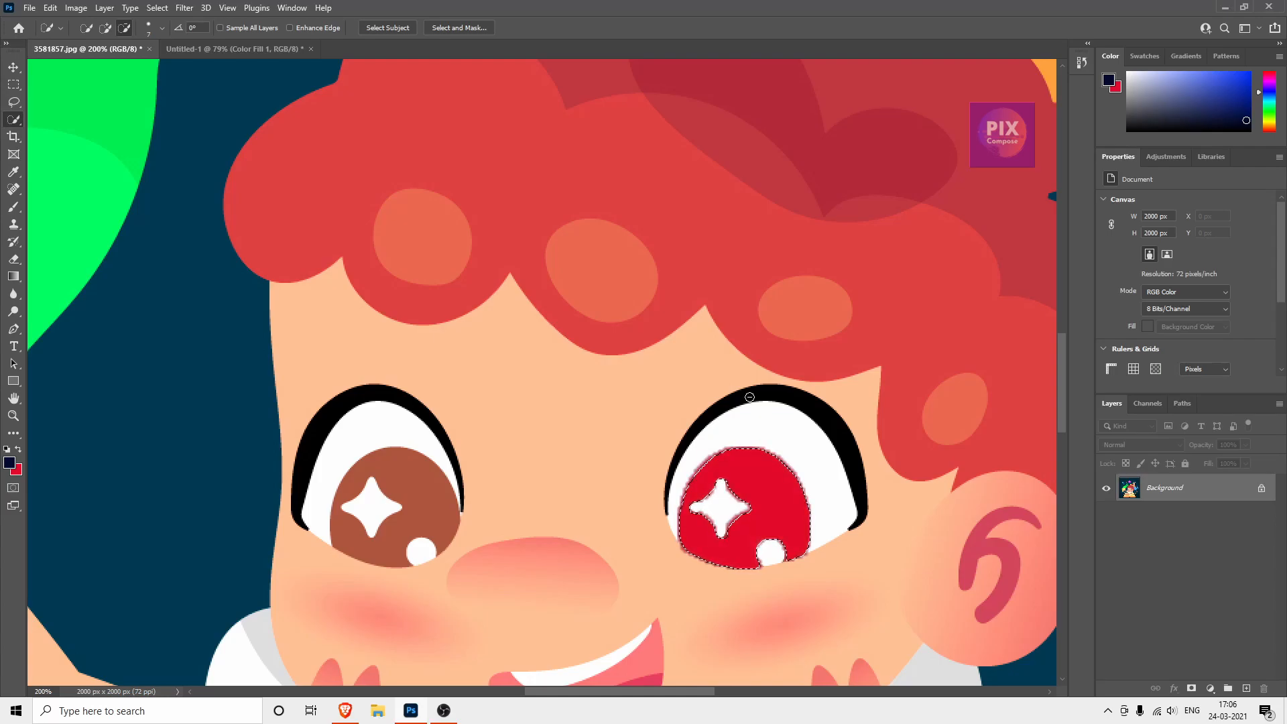
key("alt+BackSpace")
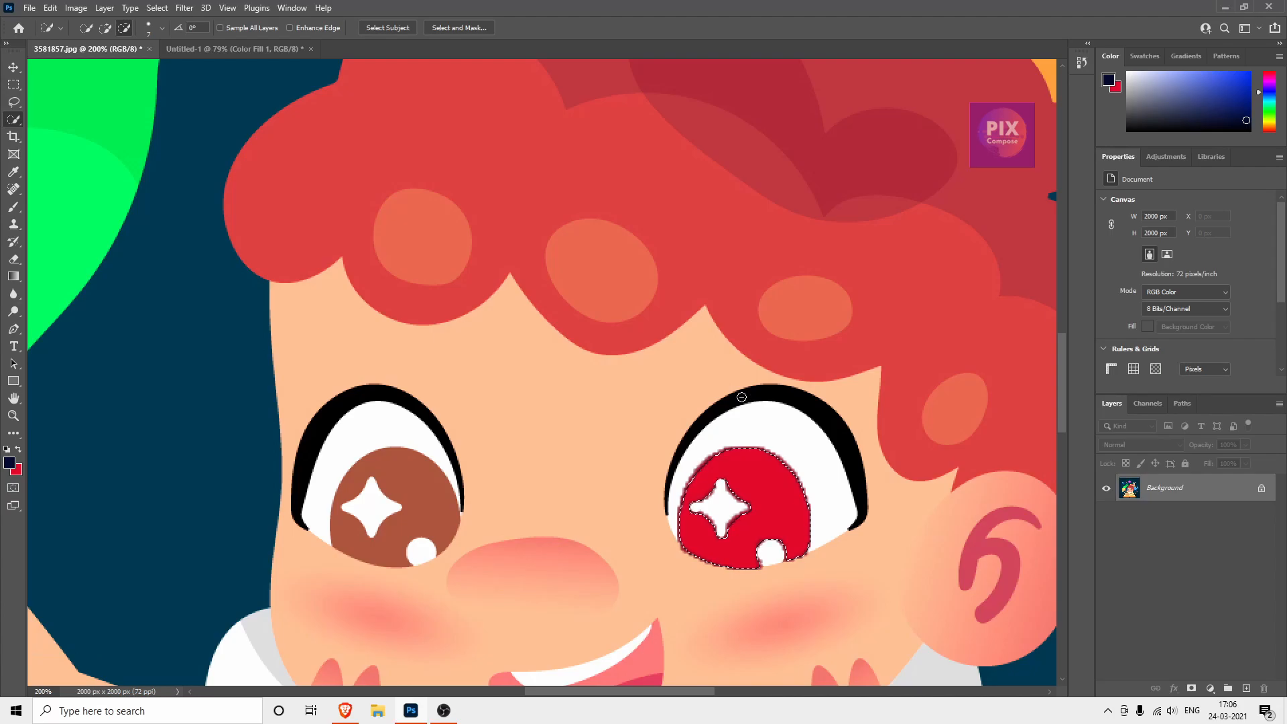
key("ctrl+d")
Enable Sample All Layers and add an empty layer above the Background, checking it by hiding and showing the Background
left_click(220, 28)
left_click(1247, 689)
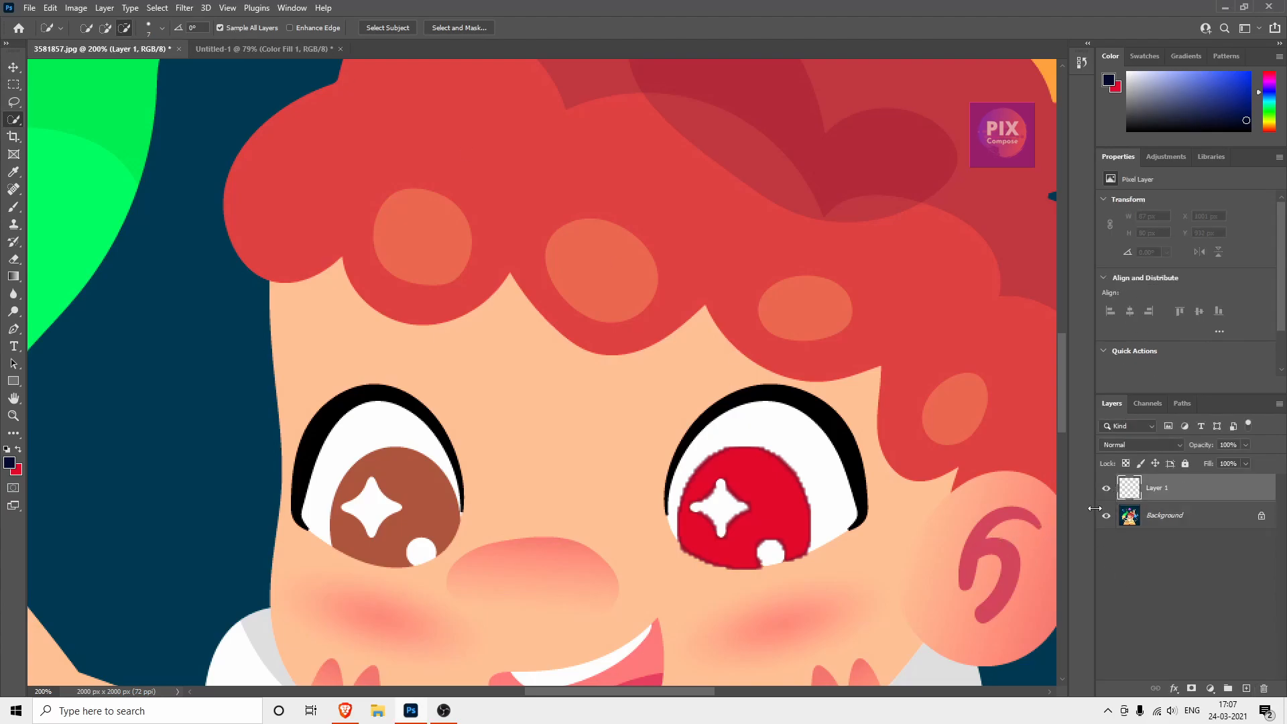
left_click(1108, 515)
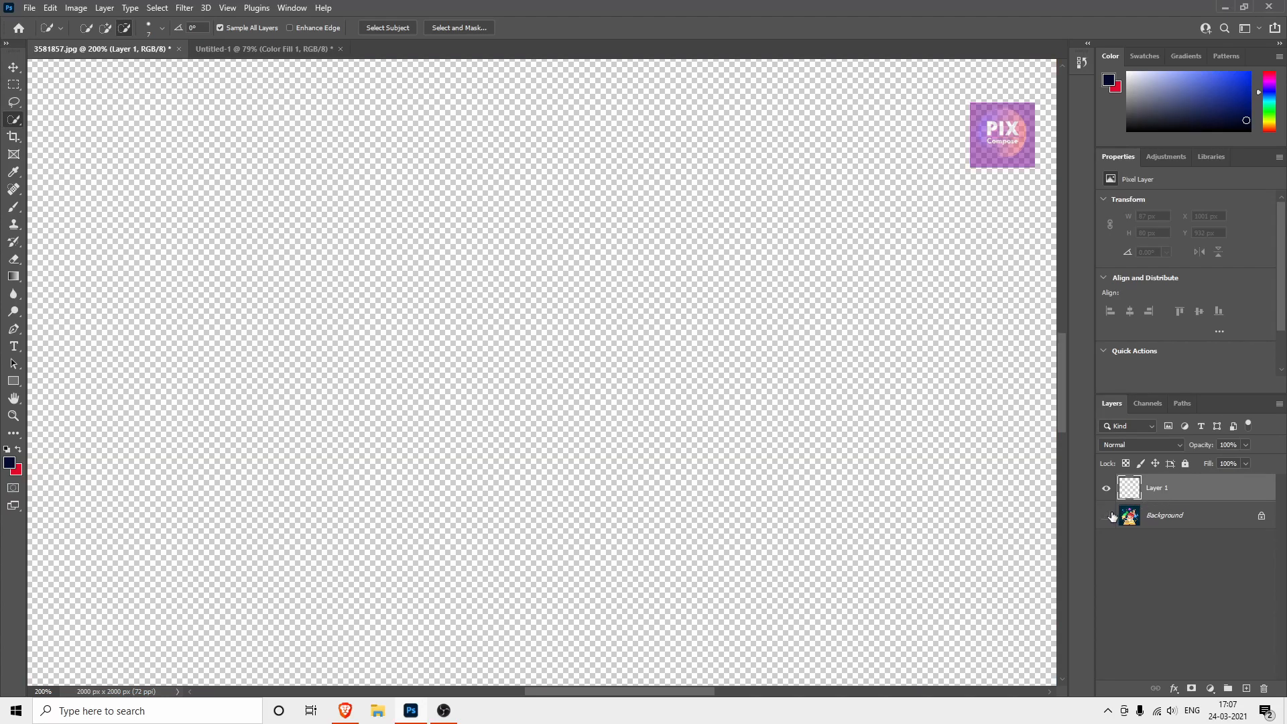
left_click(1107, 515)
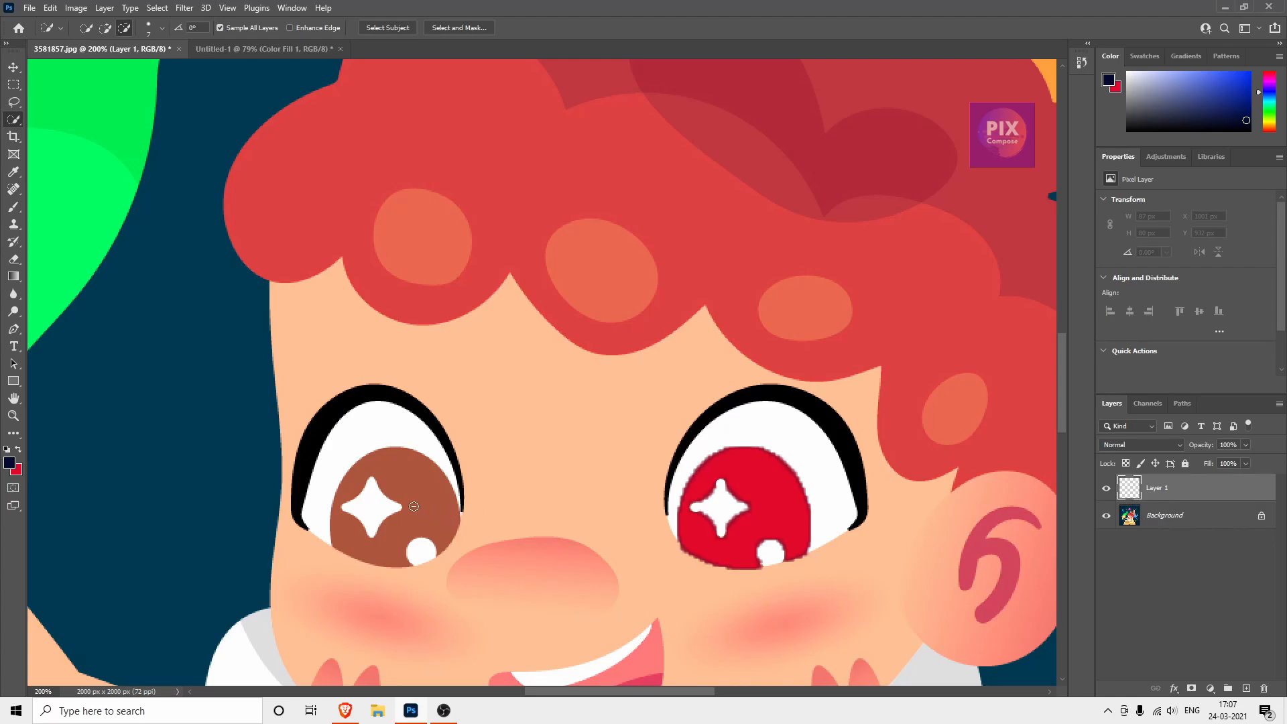
Select the brown iris of the left-hand eye, fill it with the red background color on Layer 1, and deselect
left_click(105, 28)
left_click_drag(416, 470, 454, 493)
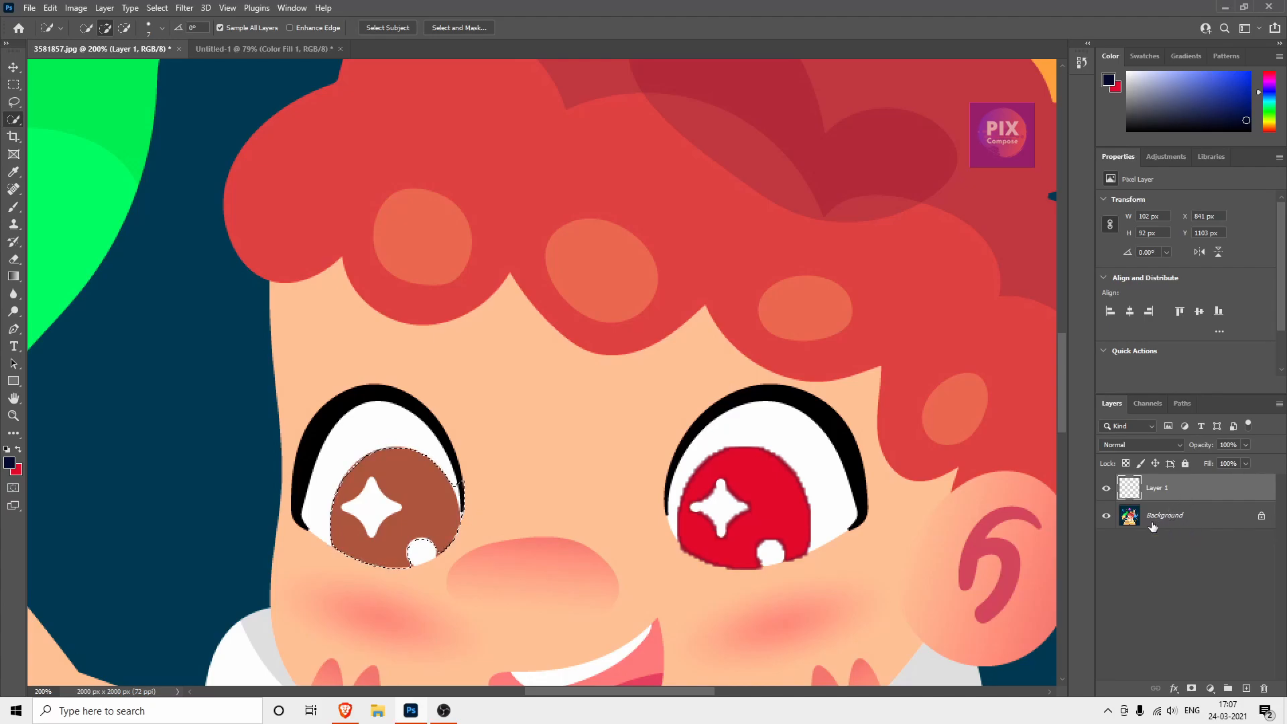
key("ctrl+BackSpace")
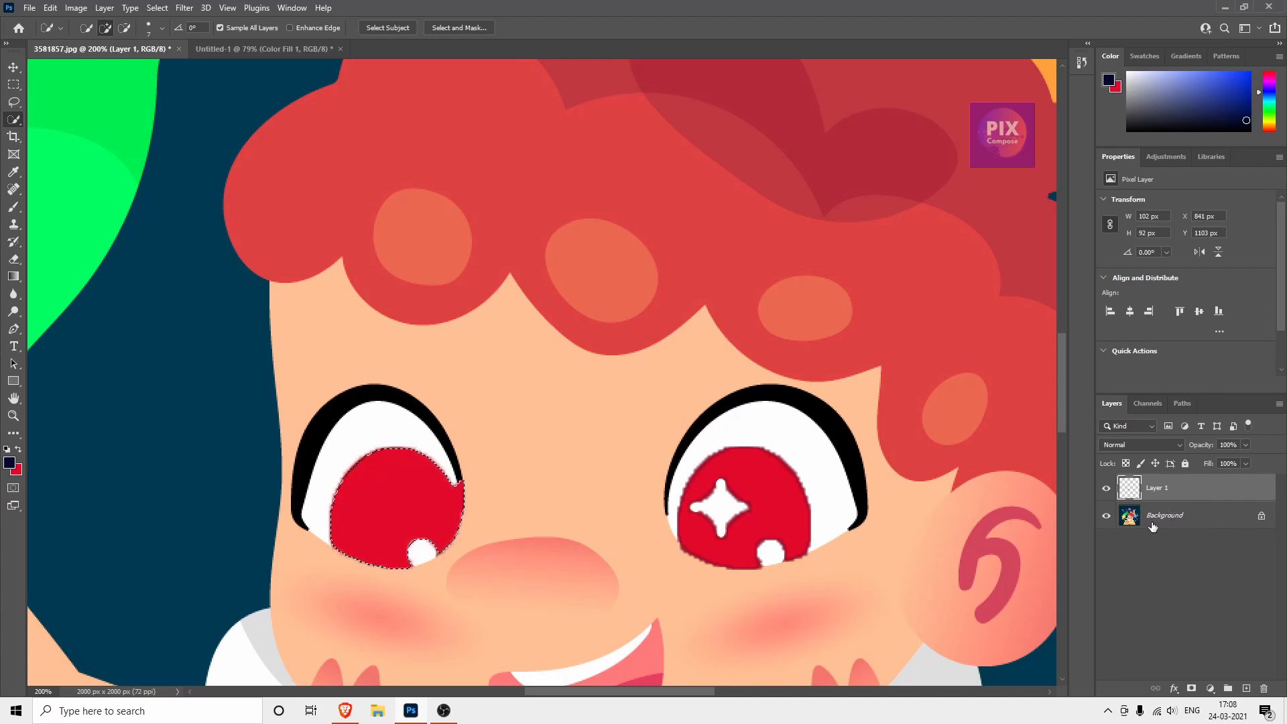
key("ctrl+d")
Hide and show the Background to inspect the red iris fill on Layer 1, and undo the fill
left_click(1106, 517)
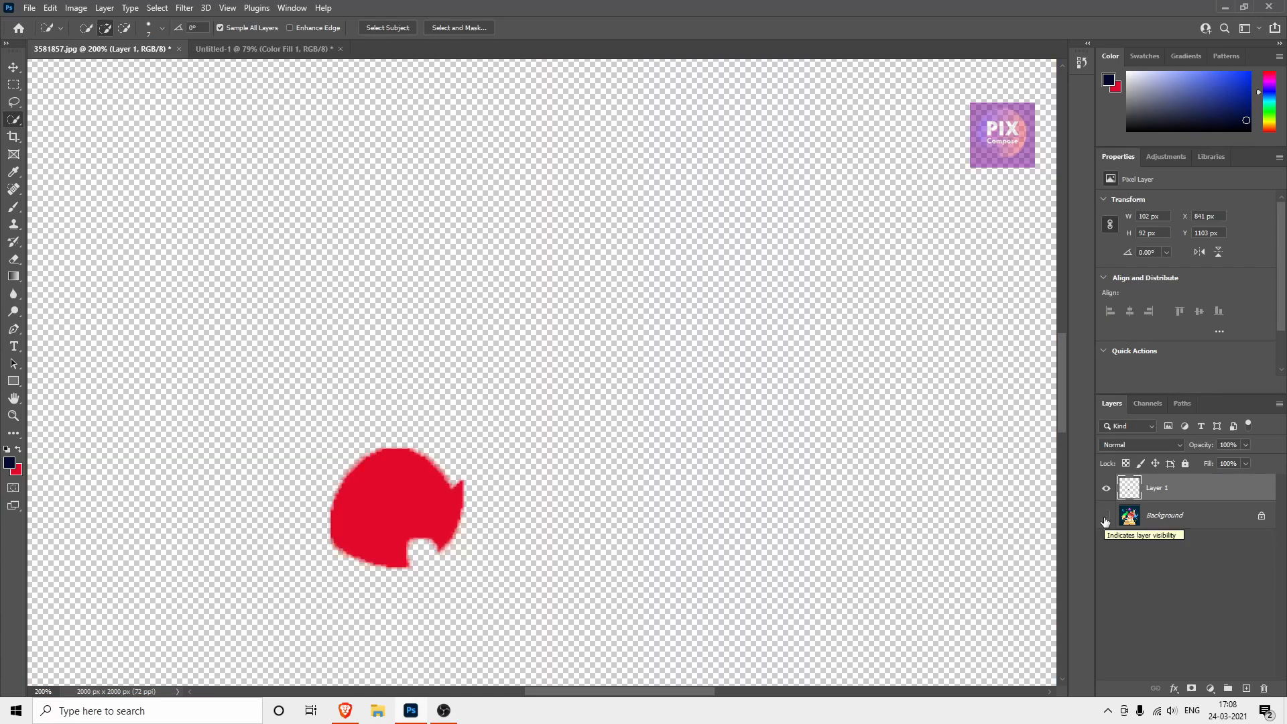
left_click(1107, 516)
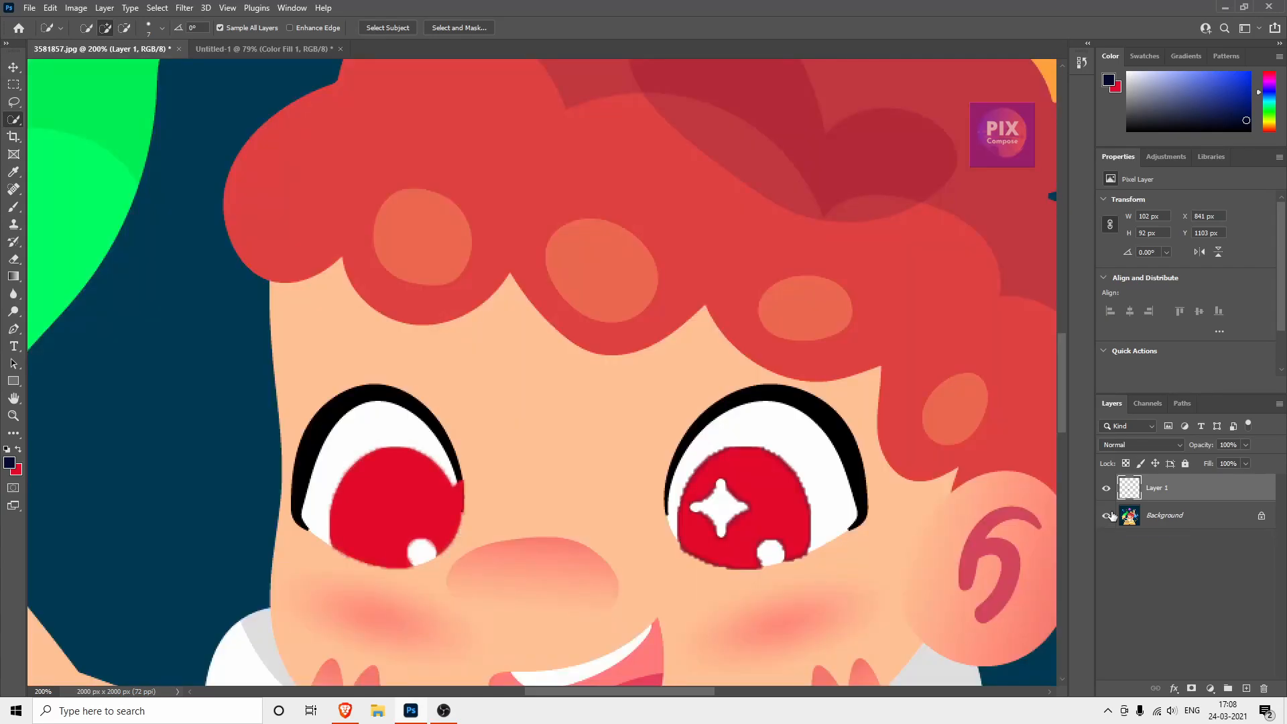
left_click(1110, 514)
left_click(1109, 514)
key("ctrl+z")
key("ctrl+z")
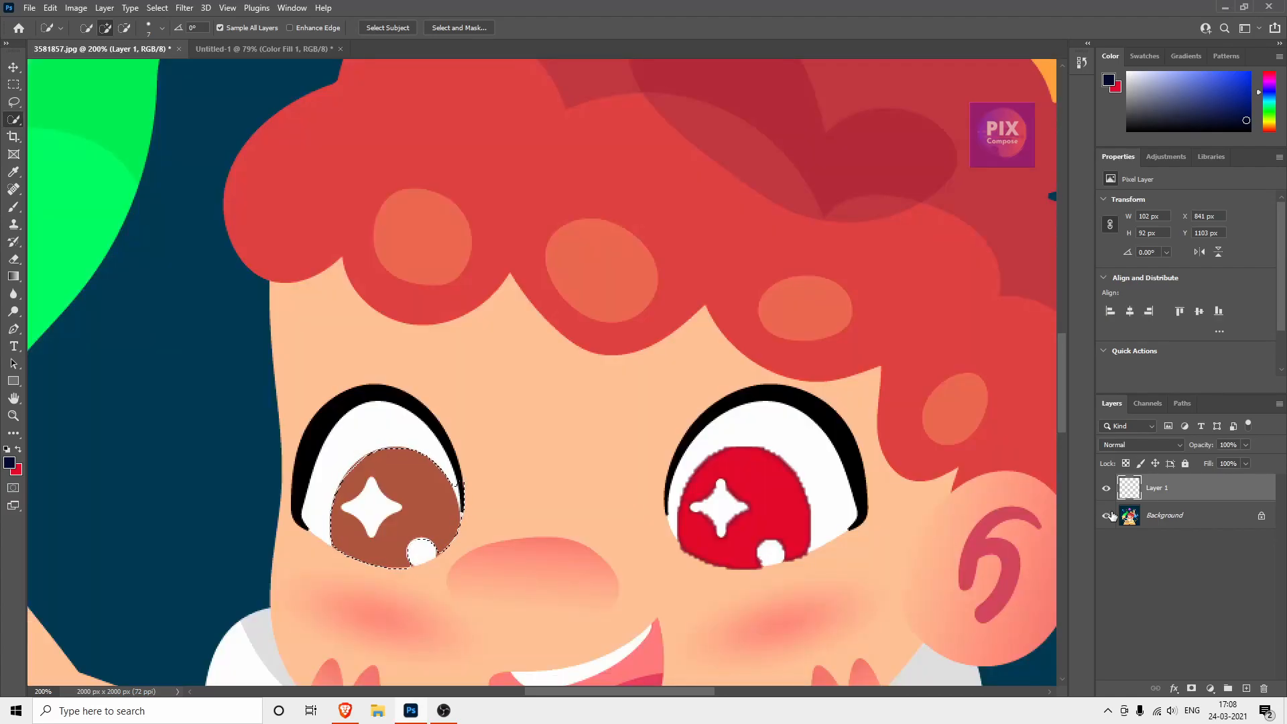
Select the small leftmost star beside the book with the Object Selection tool in Rectangle mode, with Sample All Layers enabled
key("ctrl+0")
right_click(15, 119)
left_click(54, 119)
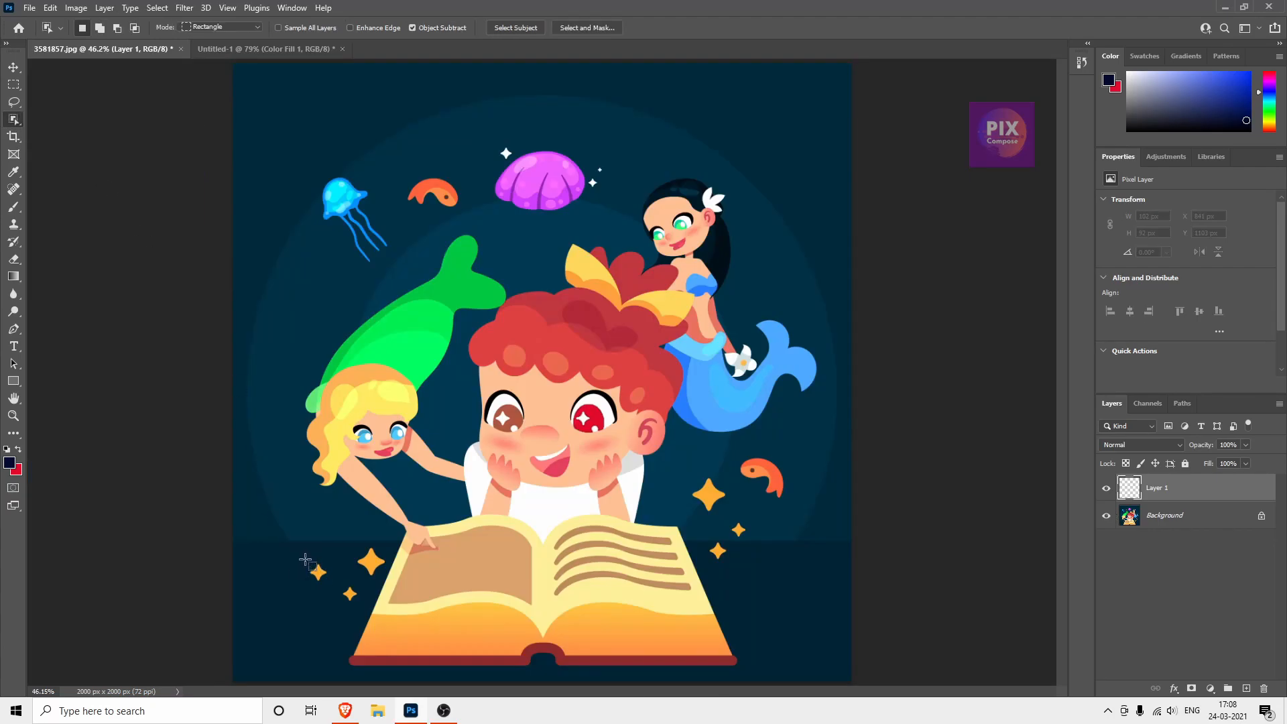
left_click_drag(305, 560, 331, 586)
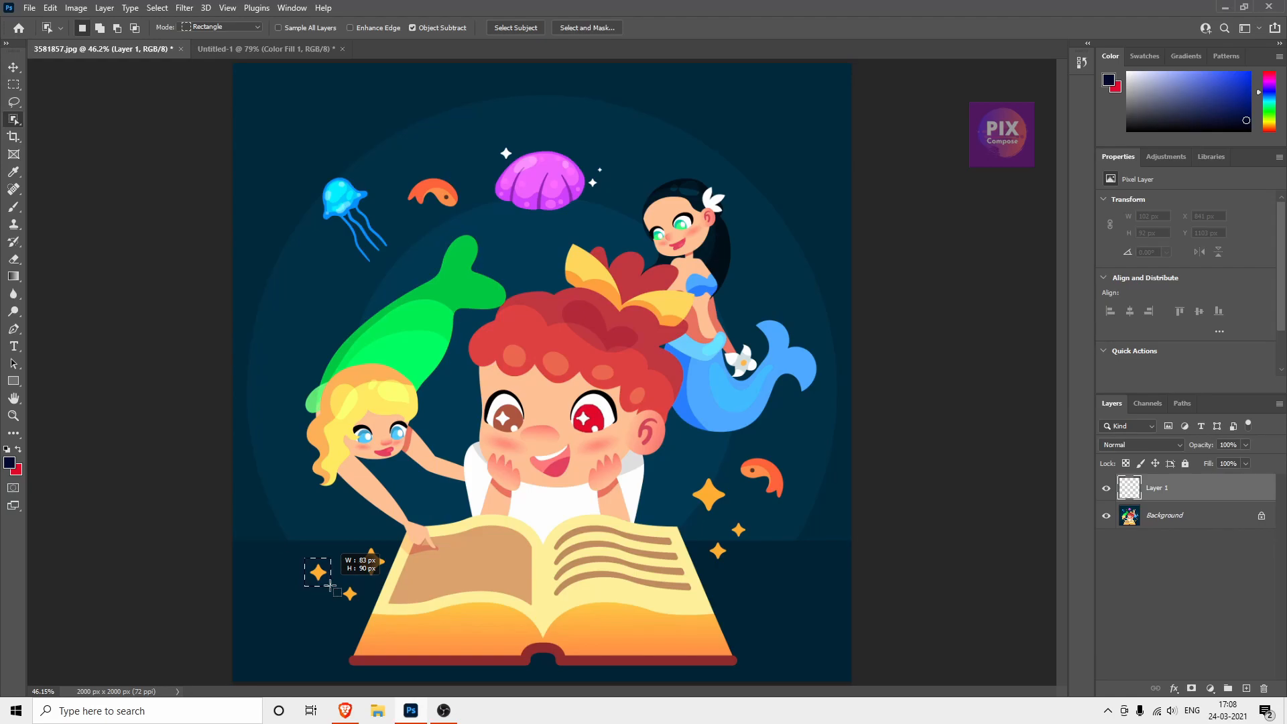
left_click_drag(331, 586, 333, 589)
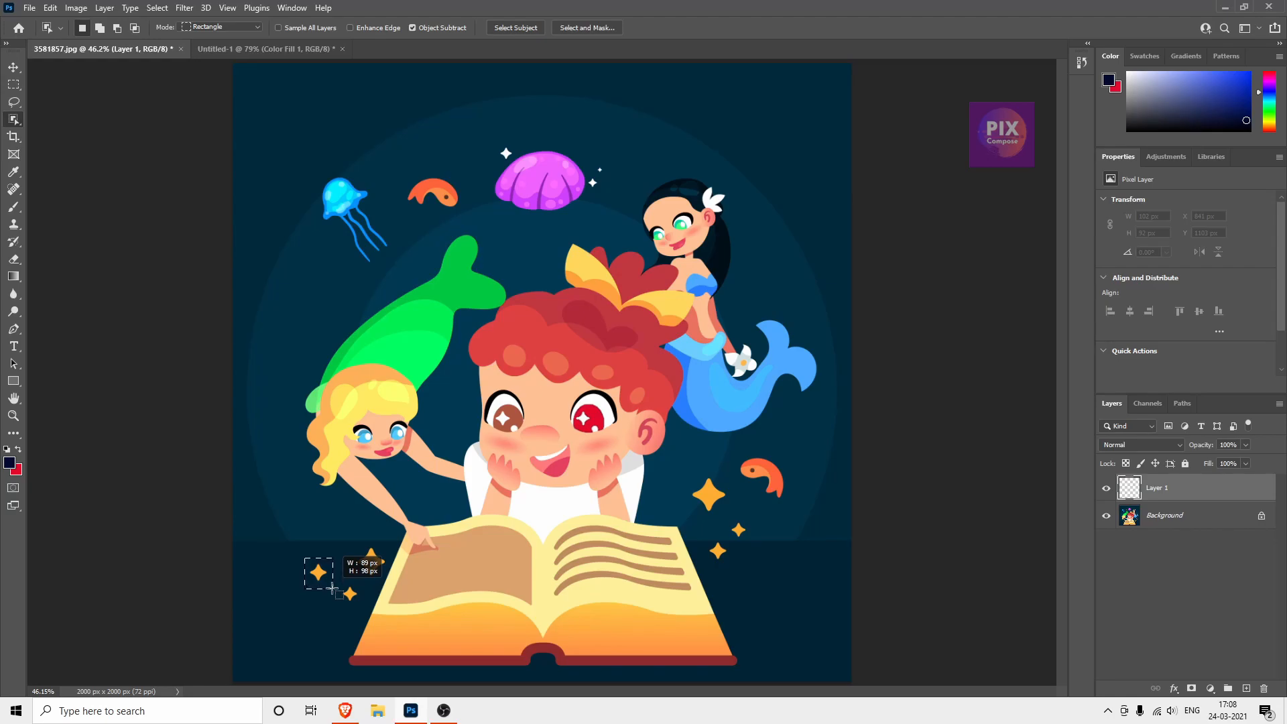
left_click_drag(334, 589, 332, 587)
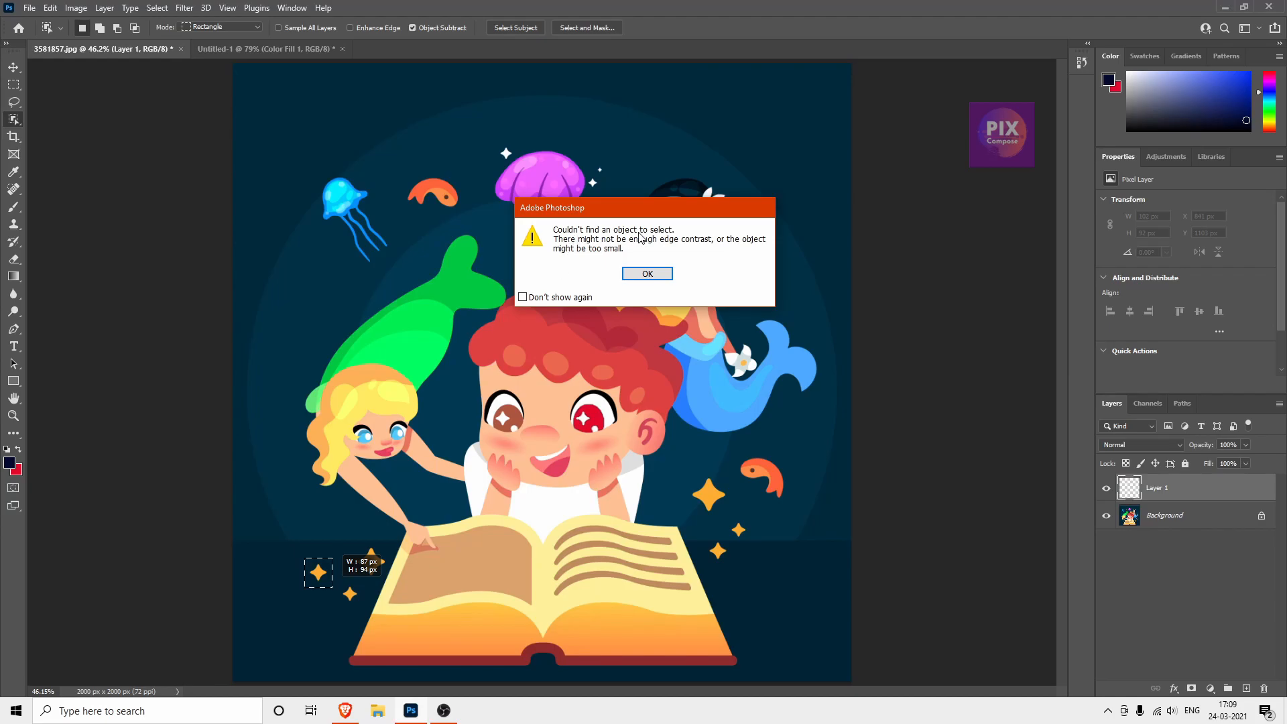
left_click(649, 274)
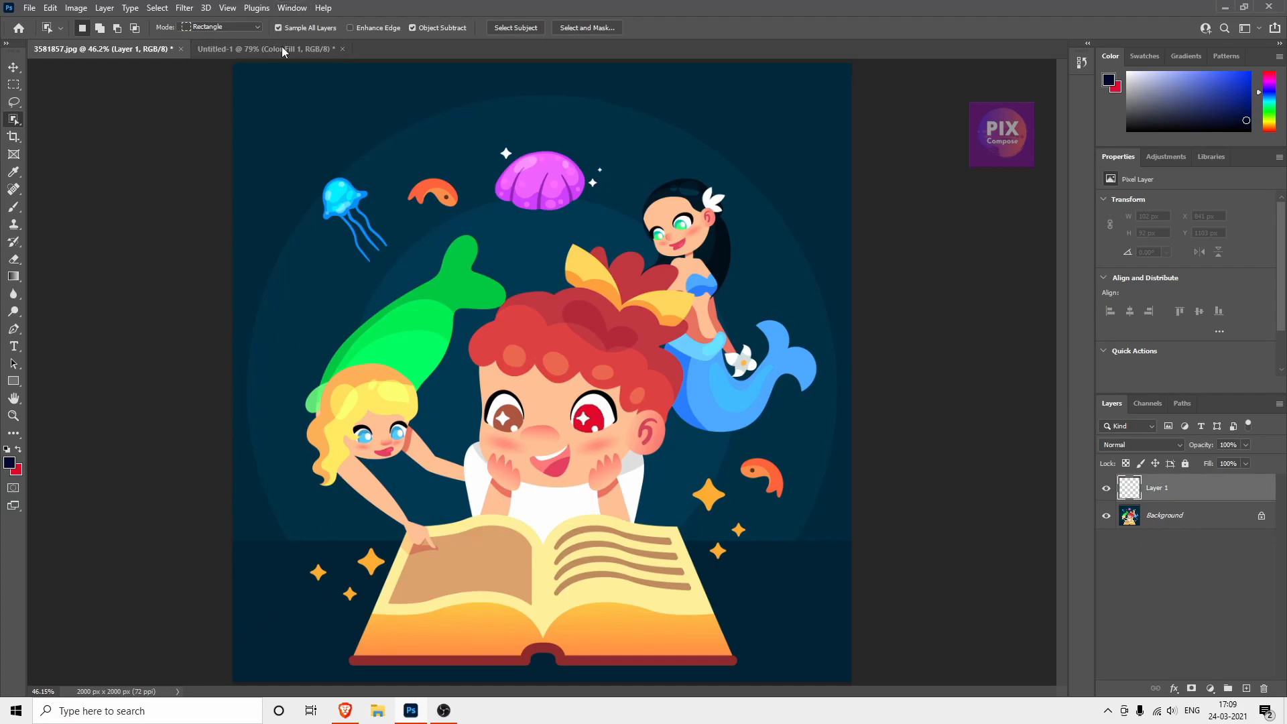
left_click_drag(301, 558, 336, 590)
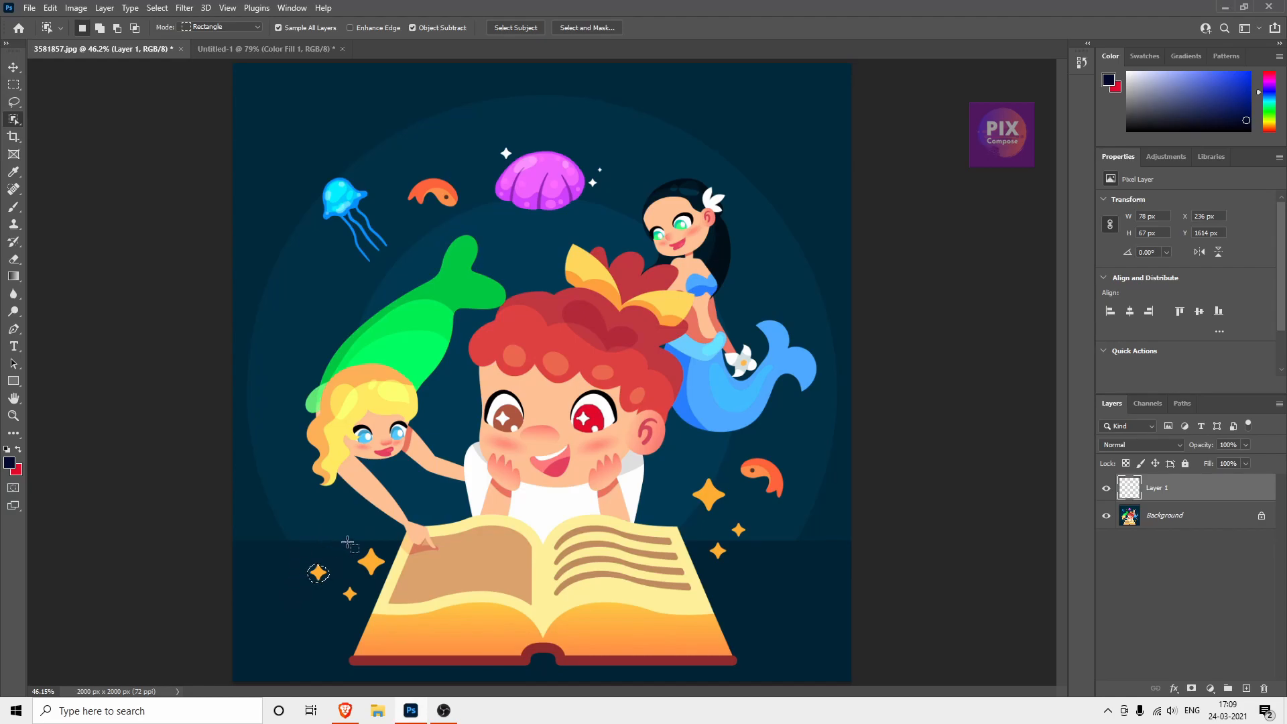
Select the larger star just left of the book with the Object Selection tool and Enhance Edge enabled, and compare the Quick Selection tool's options
left_click_drag(348, 537, 382, 575)
right_click(13, 120)
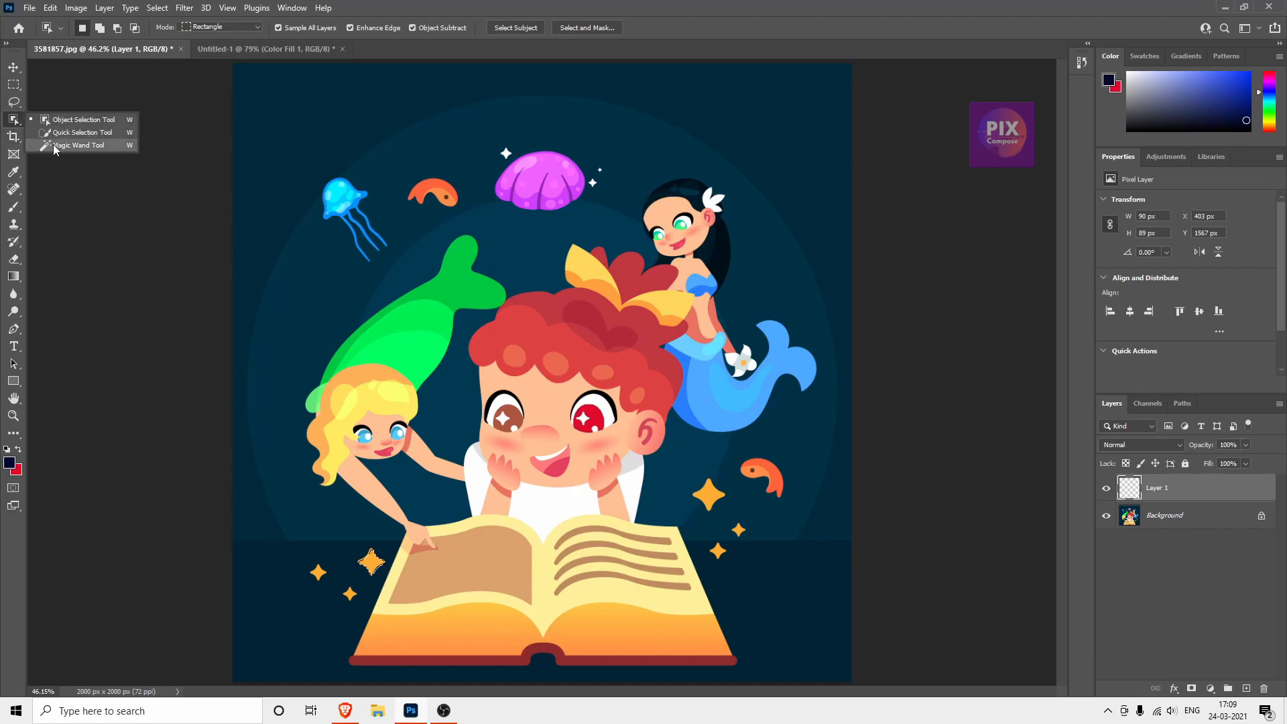
left_click(57, 133)
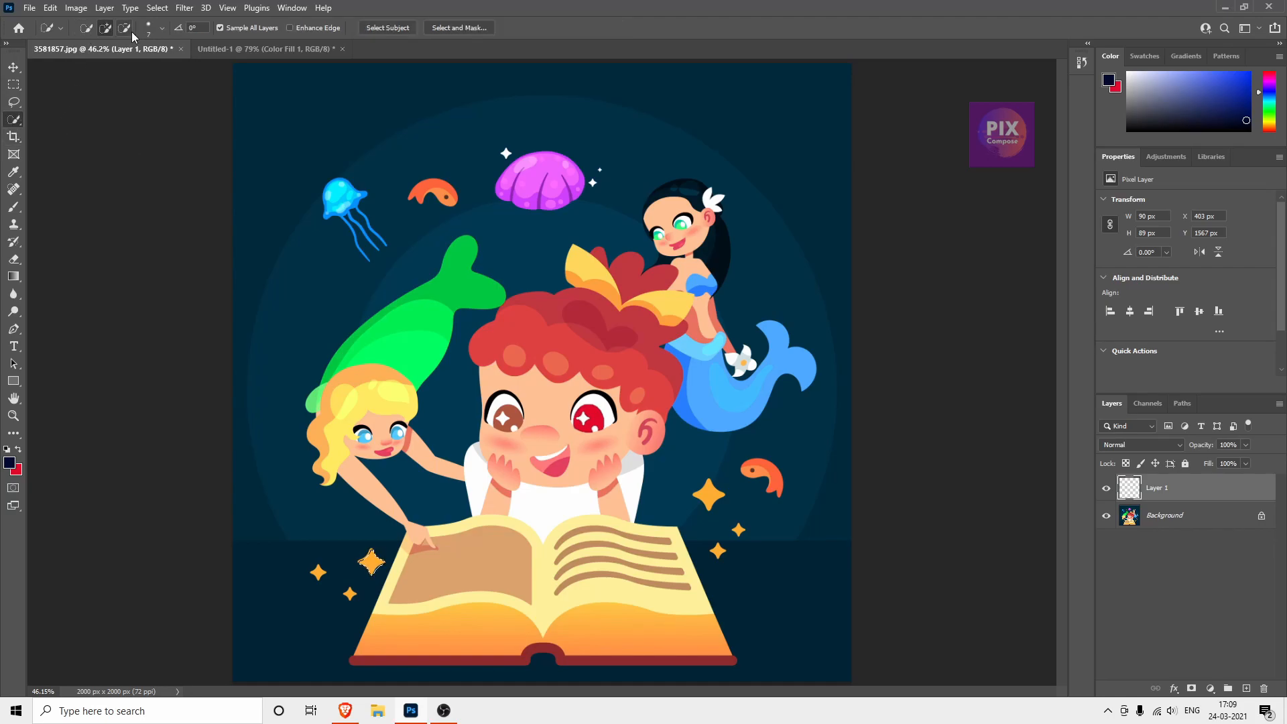
right_click(13, 120)
left_click(38, 123)
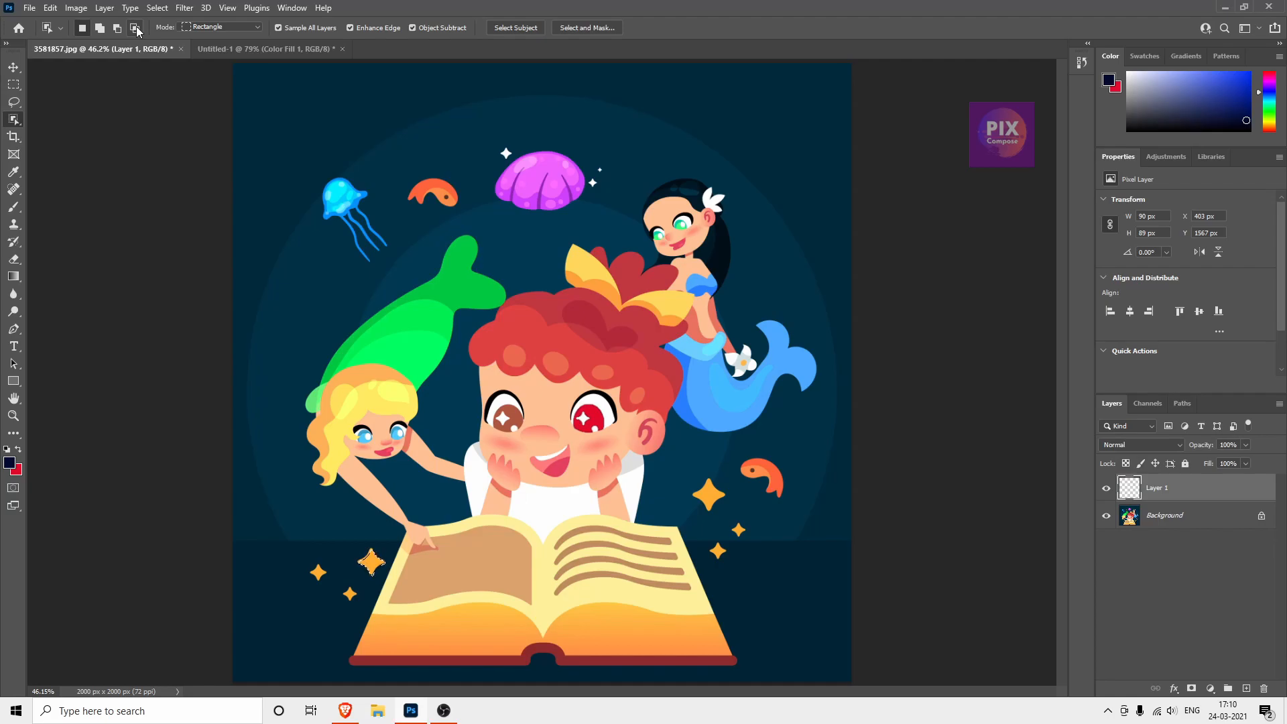
Draw a rectangular marquee about 465 × 421 px above and across the jellyfish, and subtract an overlapping rectangle from its lower-right area
left_click(15, 86)
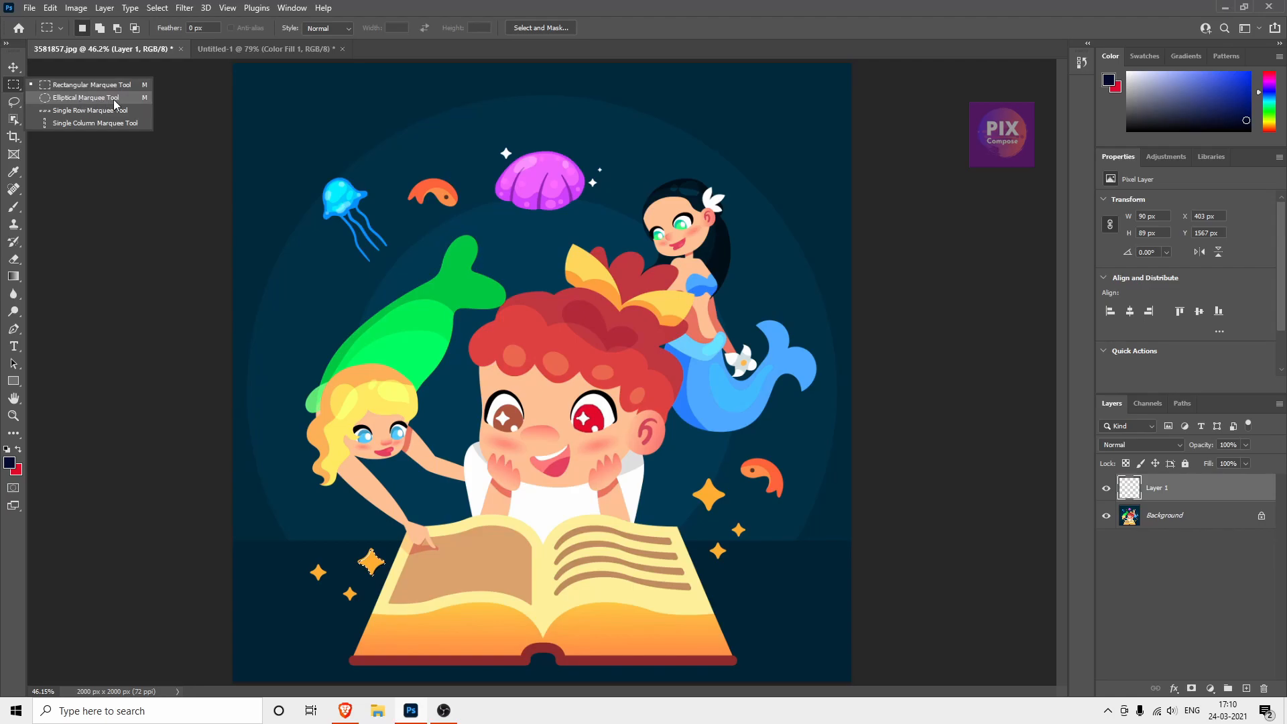
left_click(73, 88)
left_click_drag(260, 92, 404, 223)
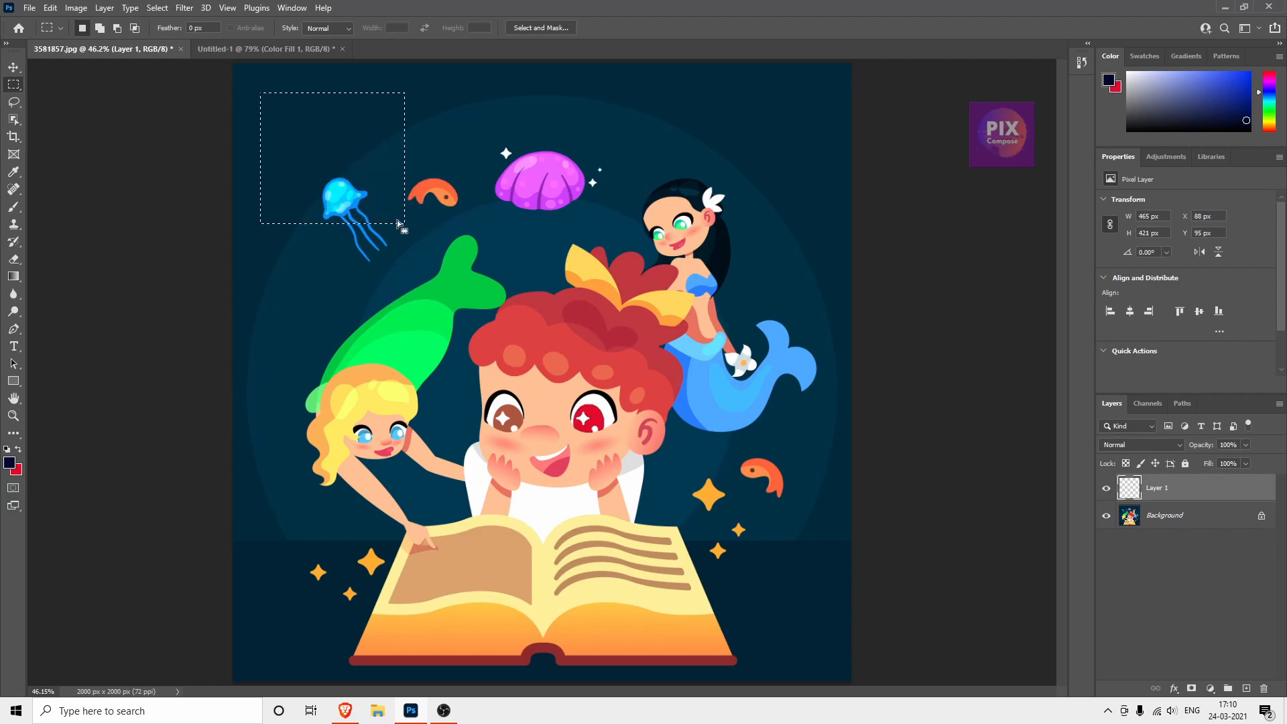
left_click(114, 29)
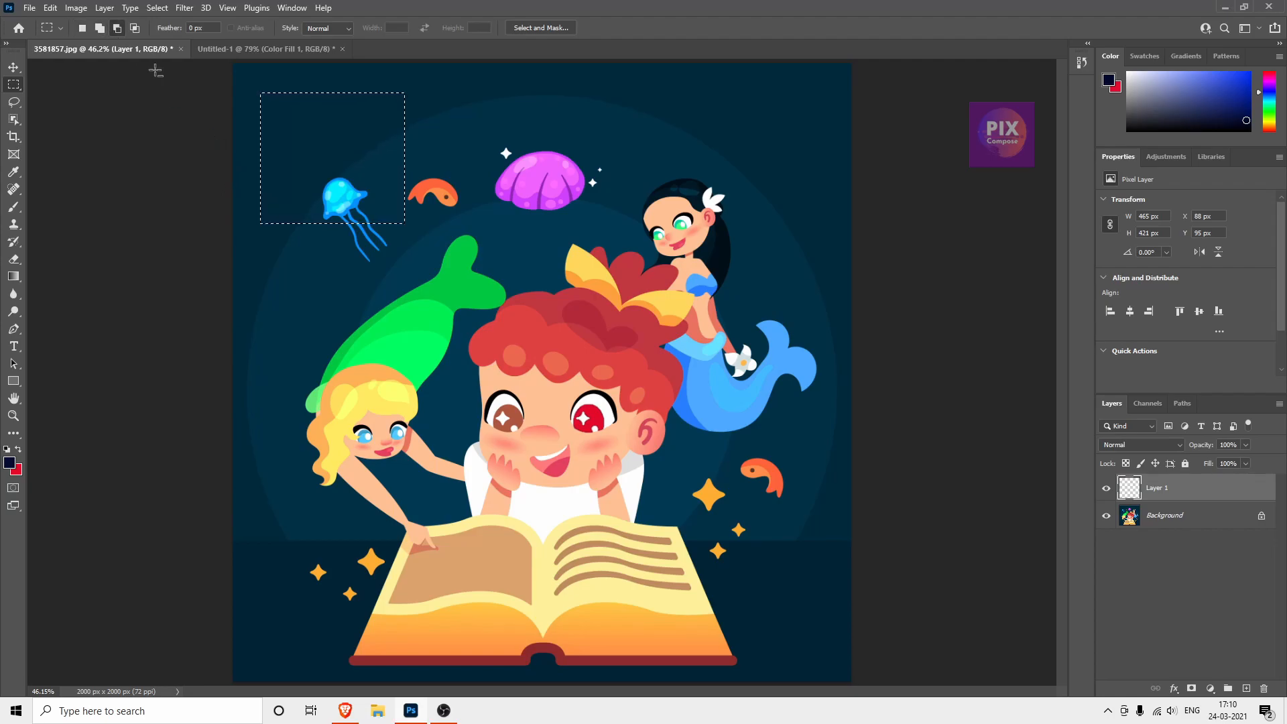
left_click_drag(300, 146, 464, 293)
Intersect the L-shaped selection with an overlapping rectangular marquee about 371 × 525 px
left_click(135, 27)
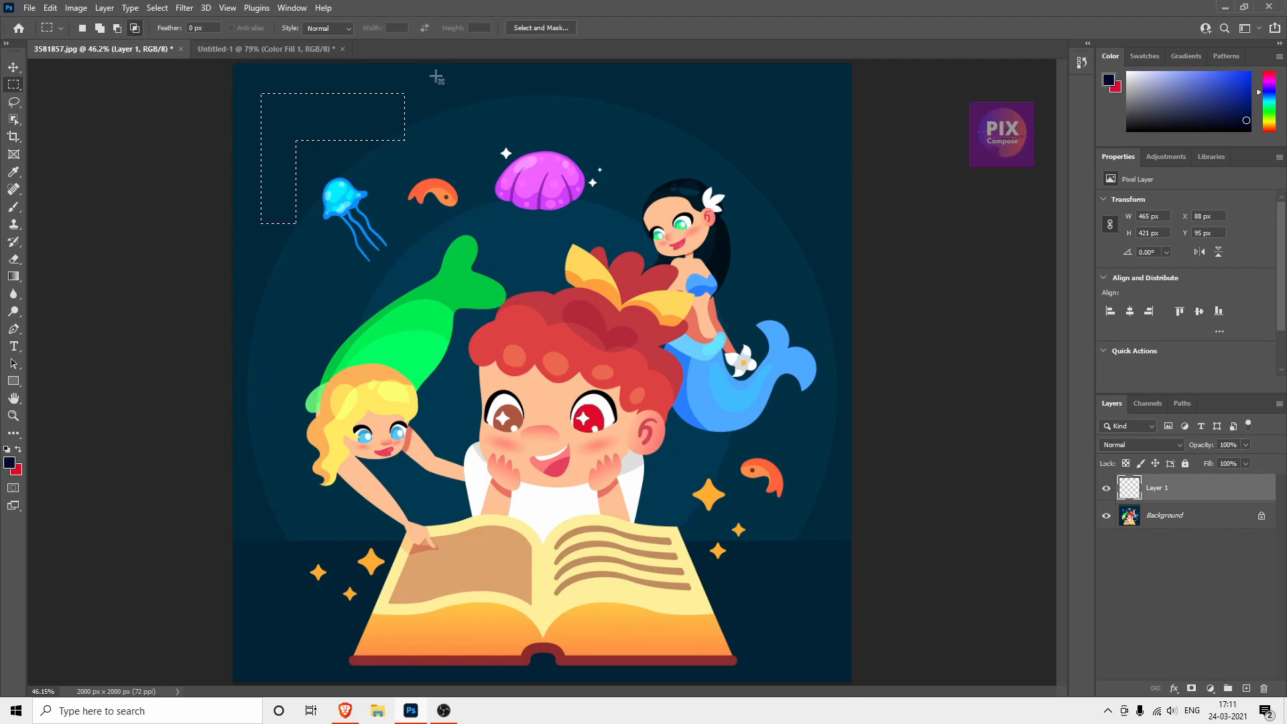
left_click_drag(461, 70, 345, 235)
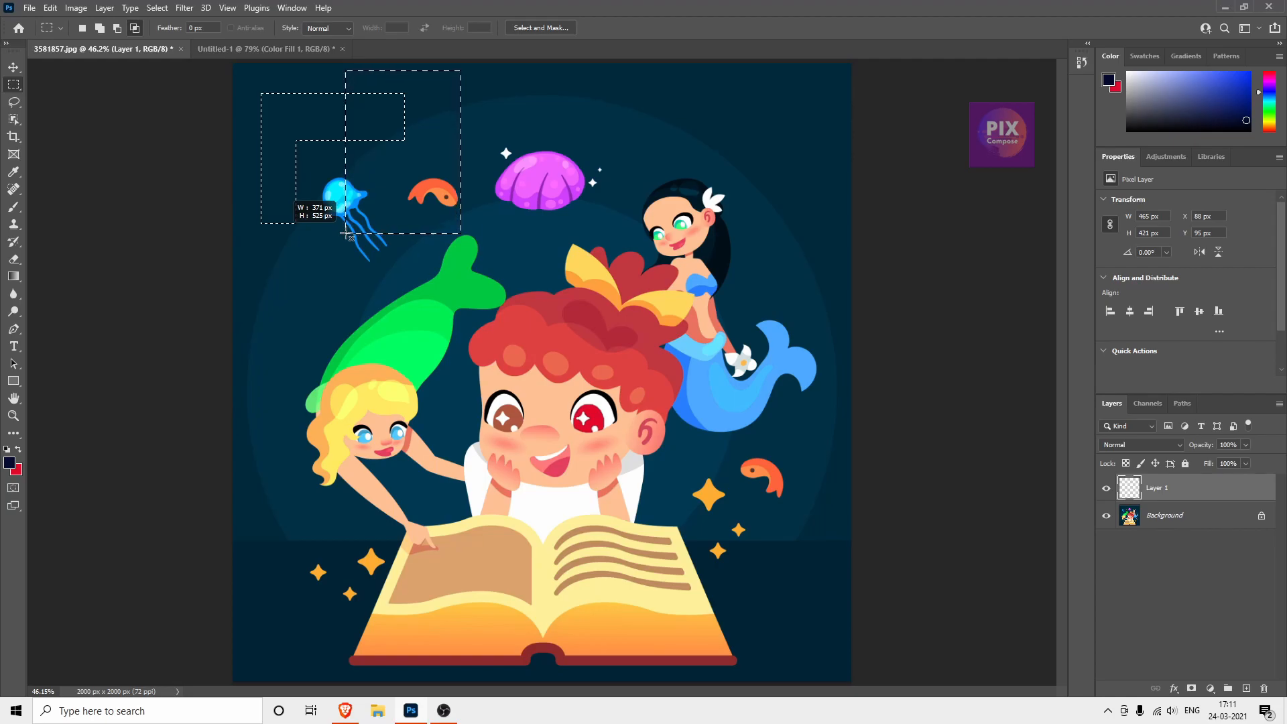
left_click_drag(346, 234, 345, 234)
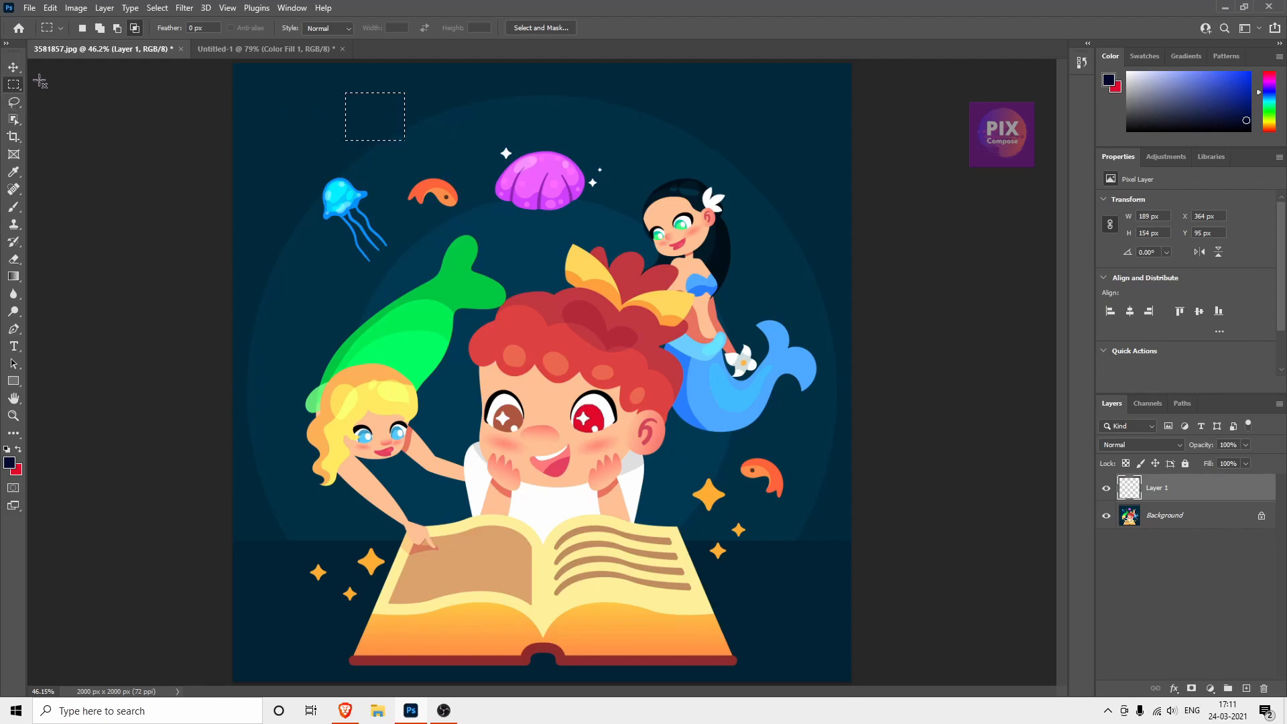
Replace the selection with an elliptical marquee about 521 × 528 px around the jellyfish and the upper orange fish
right_click(13, 84)
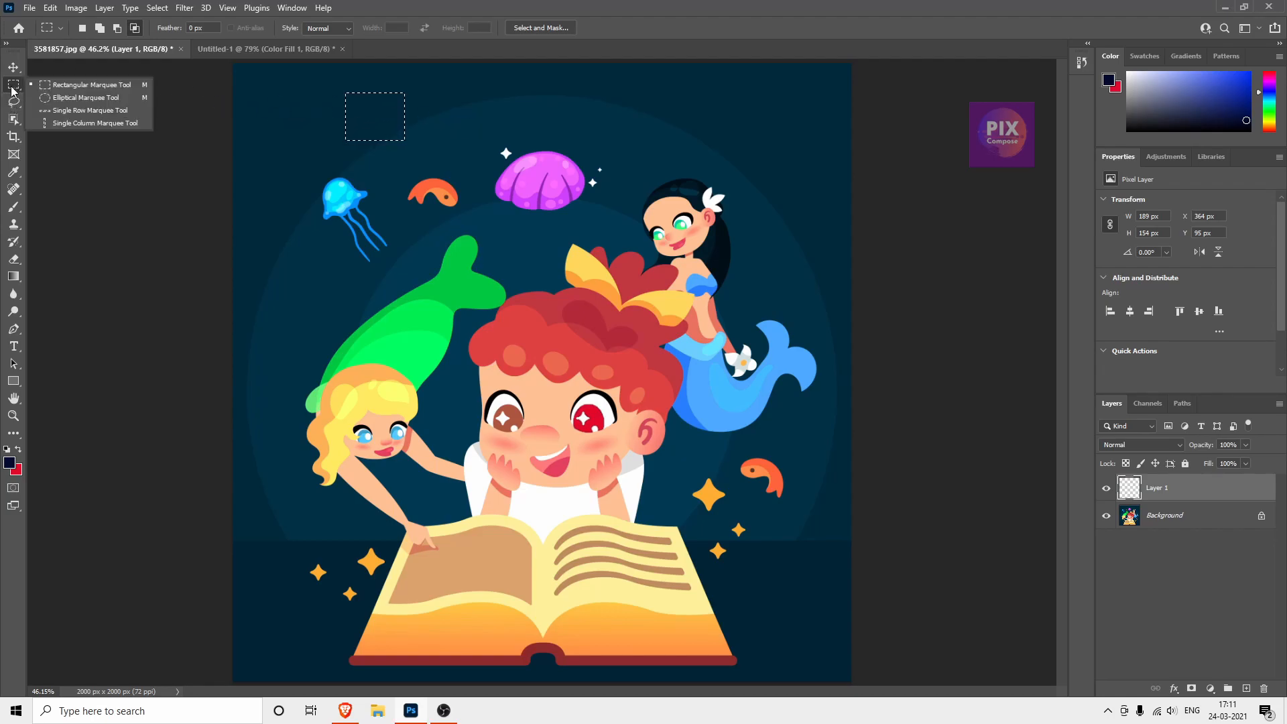
left_click(62, 98)
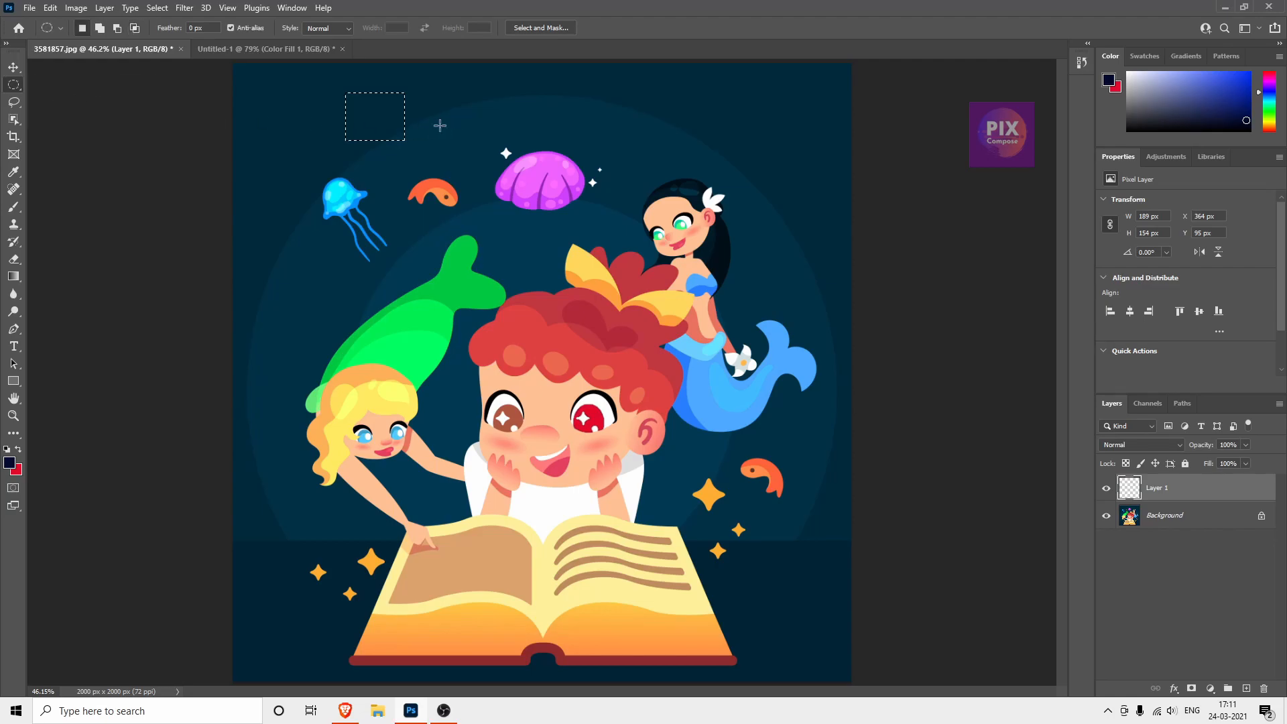
left_click_drag(310, 114, 481, 246)
Intersect the elliptical selection with a rectangular marquee about 501 × 668 px covering its jellyfish side
left_click(133, 28)
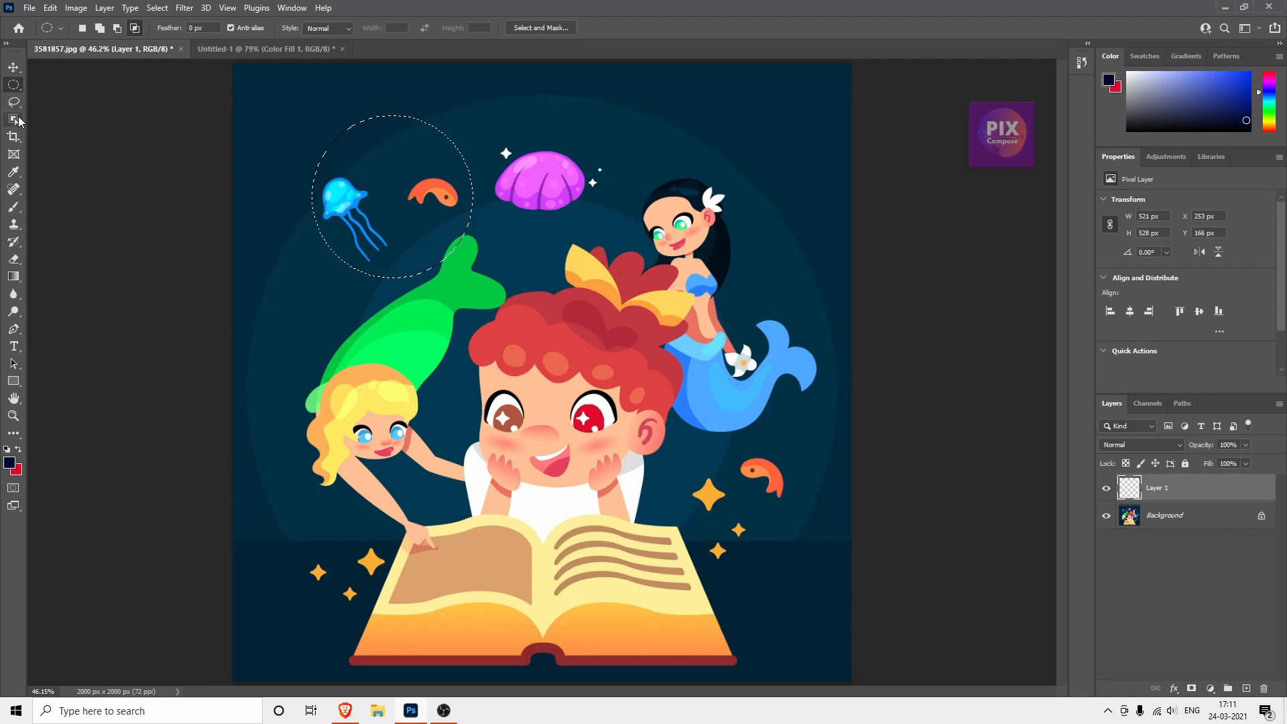
right_click(23, 90)
left_click(73, 85)
left_click_drag(257, 125, 414, 331)
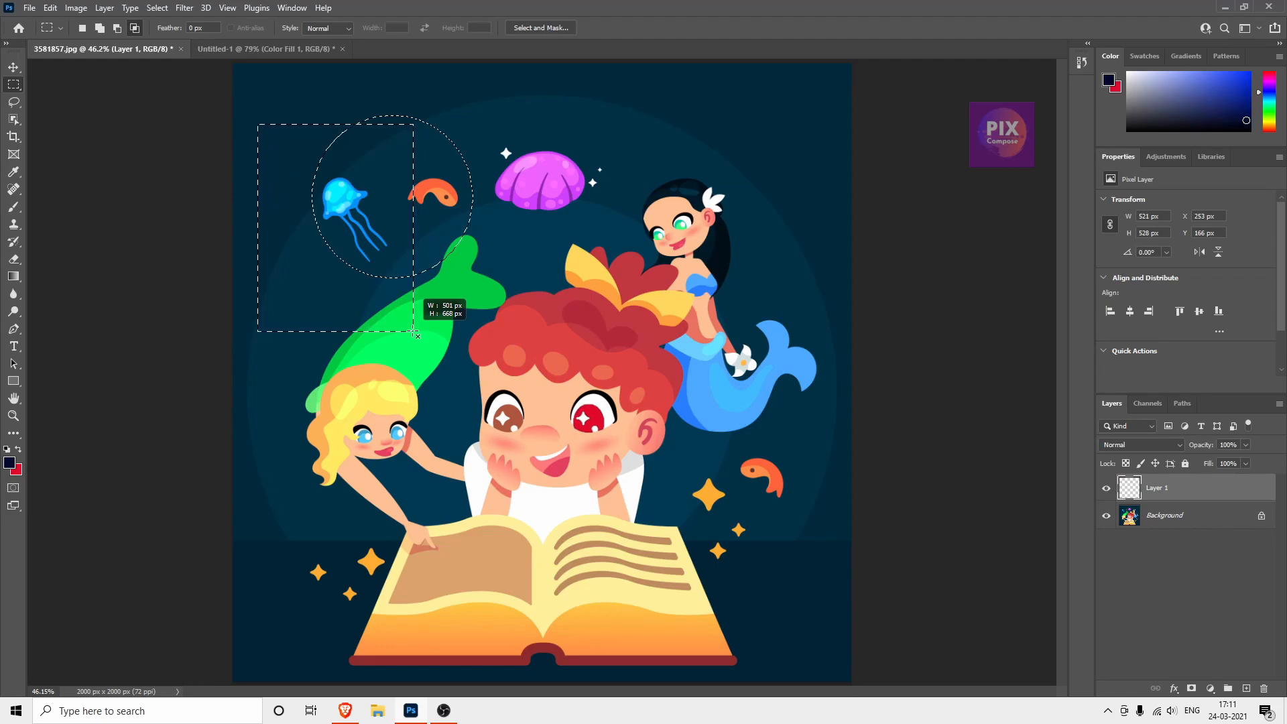
left_click_drag(414, 331, 415, 332)
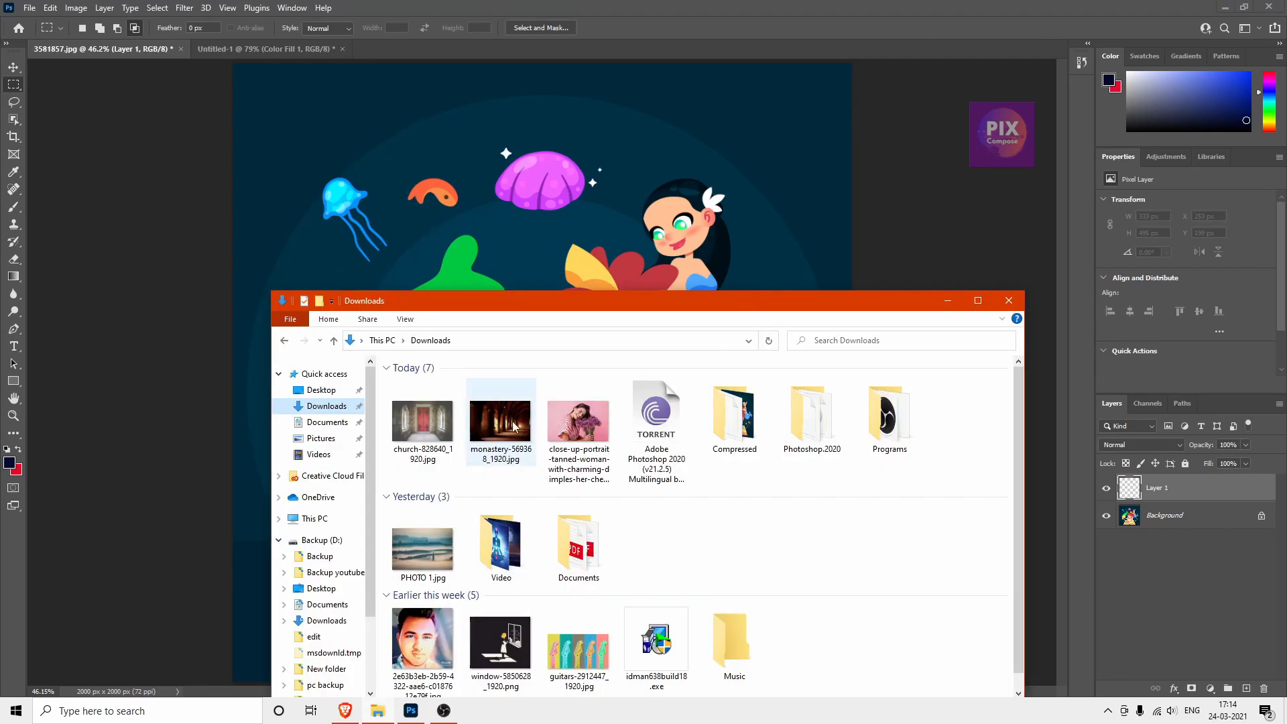
Open monastery-569368_1920.jpg and church-828640_1920.jpg from the Downloads folder as separate documents, and compare the two images
left_click_drag(413, 472, 555, 135)
left_click_drag(599, 79, 610, 51)
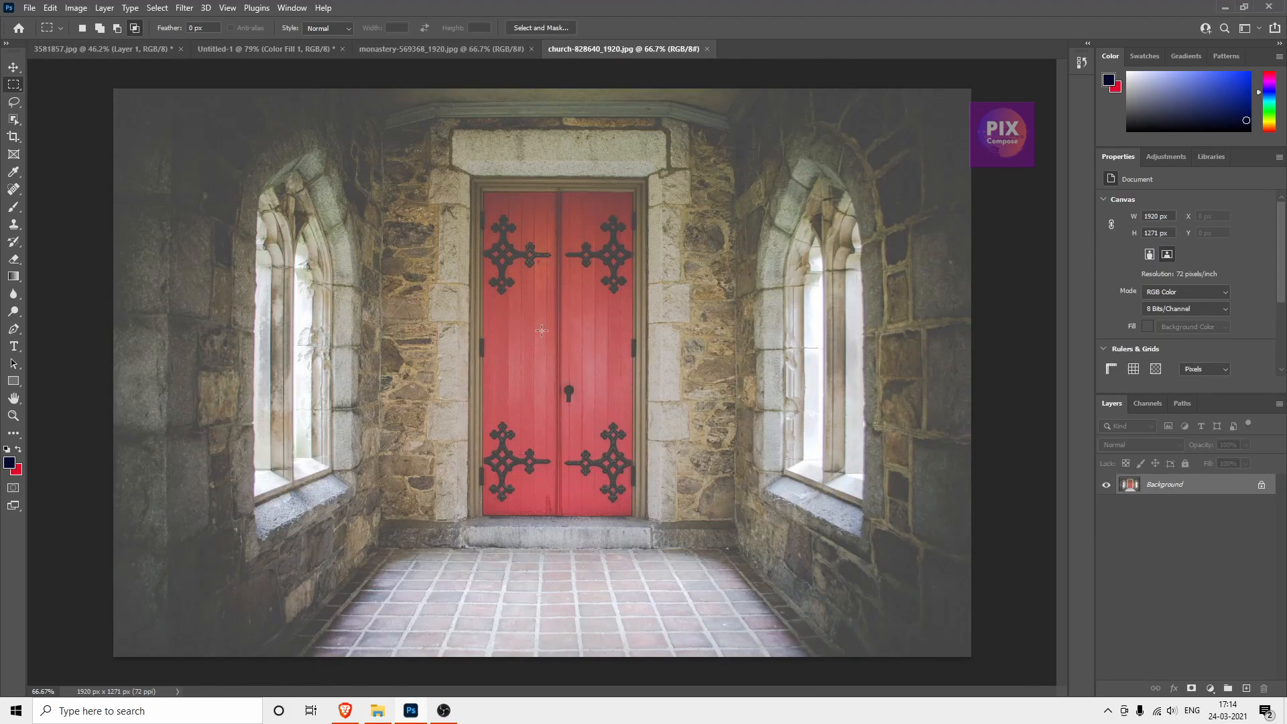
left_click(391, 55)
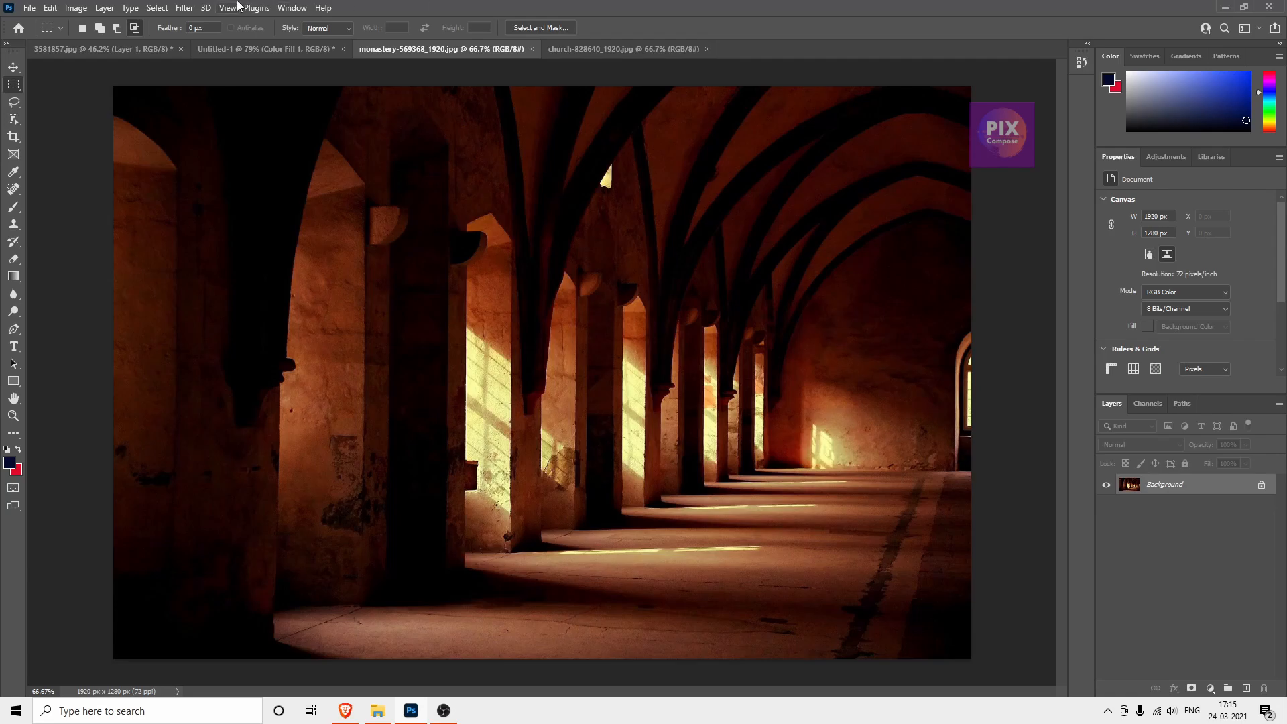
left_click(624, 49)
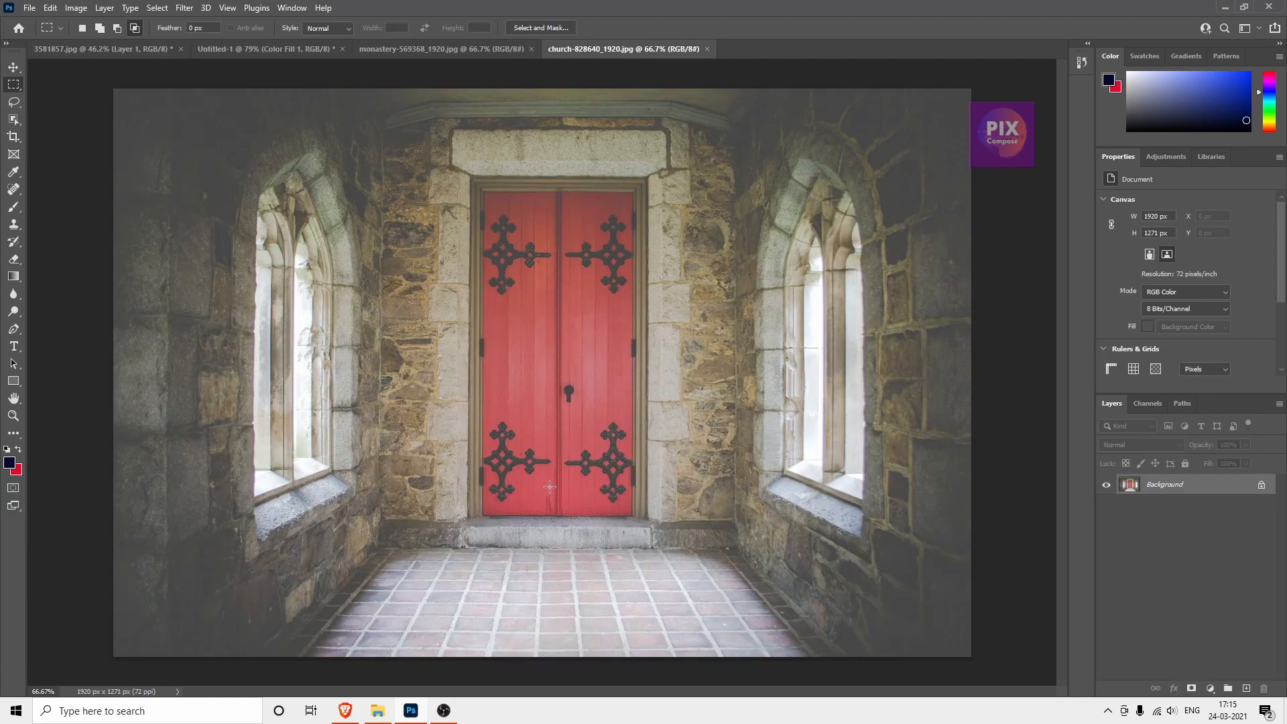
left_click(389, 52)
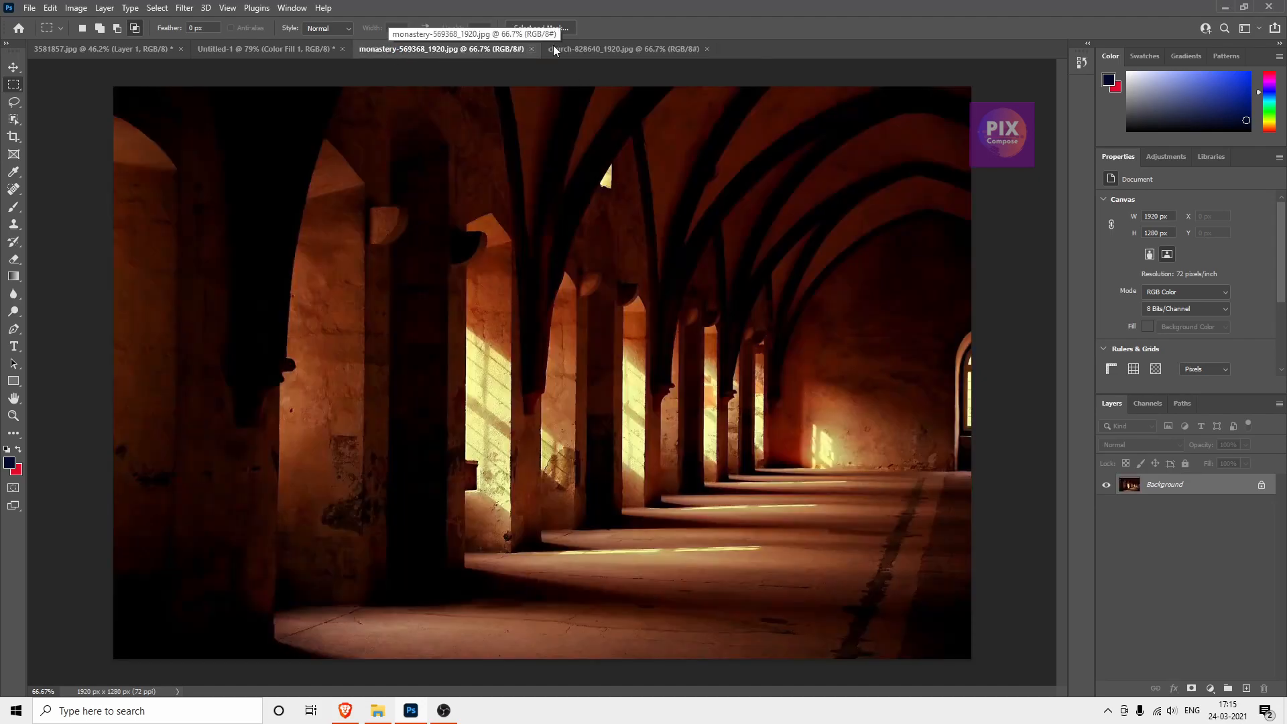
left_click(576, 49)
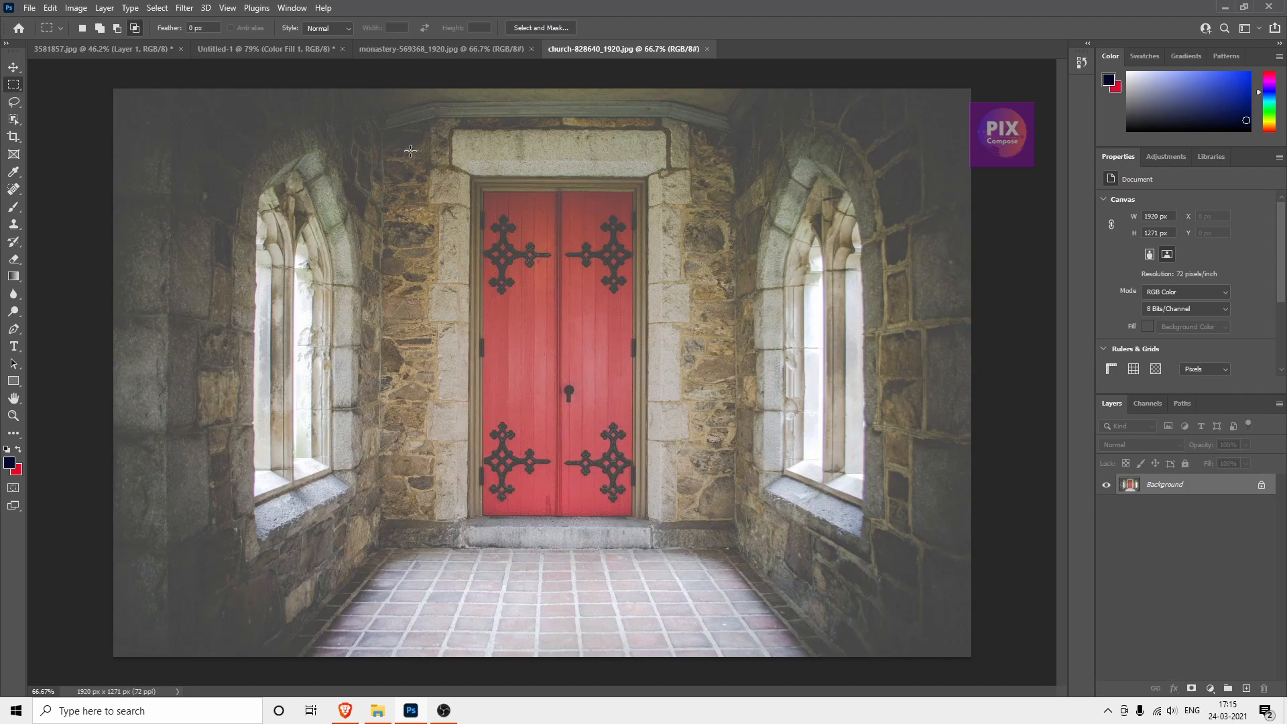
left_click(425, 50)
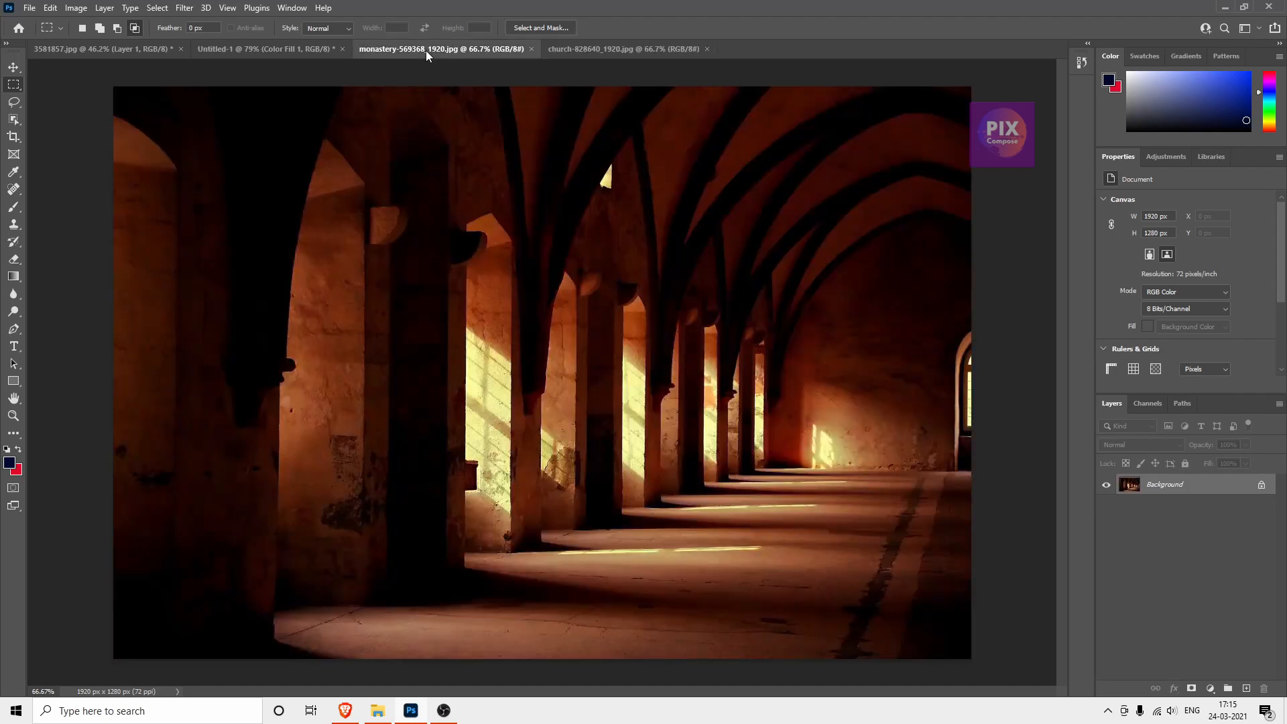
left_click(582, 53)
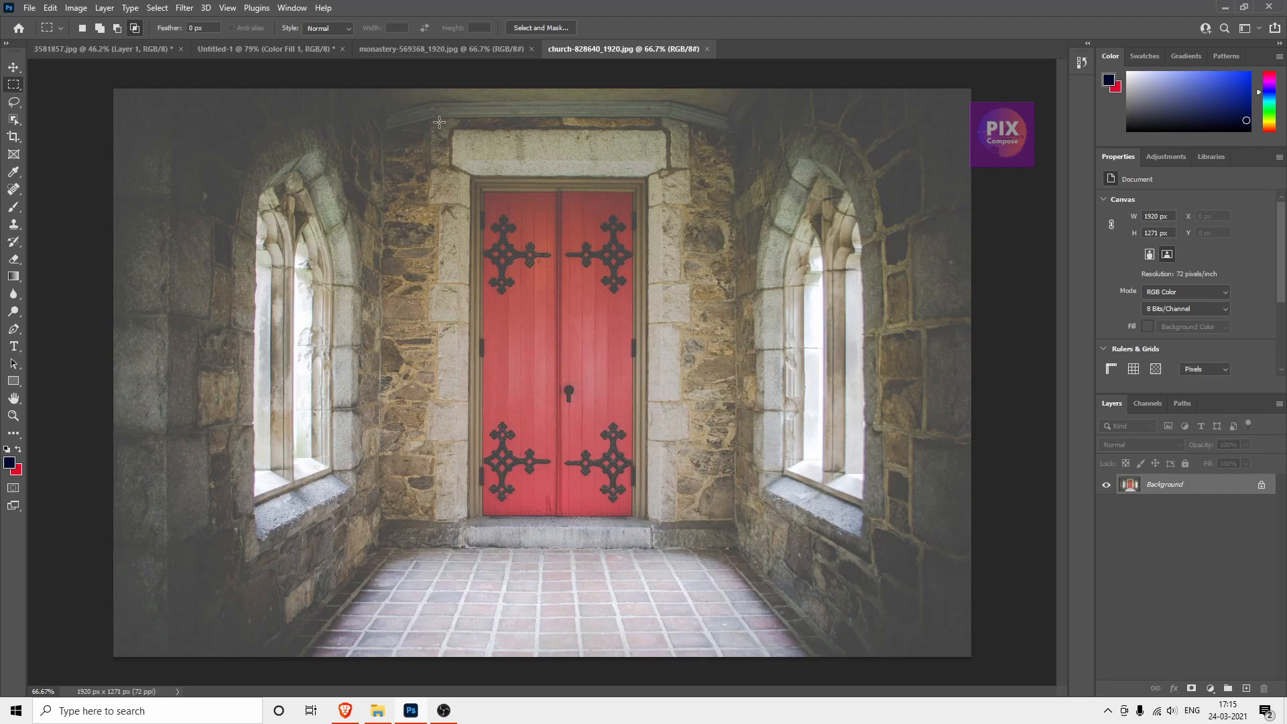
Draw a rectangular marquee around the red door and its stone frame, and transform the selection outline to 103.99% width and 97.53% height
left_click_drag(435, 117, 671, 552)
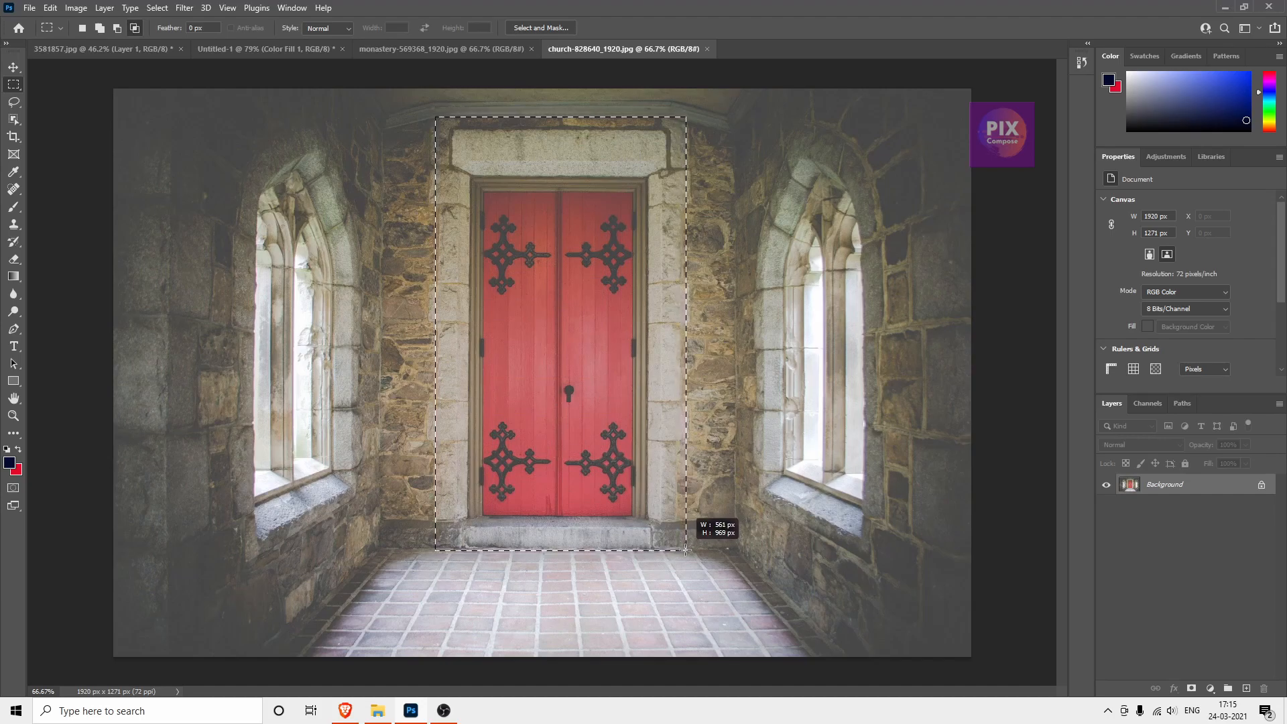
left_click_drag(693, 551, 693, 551)
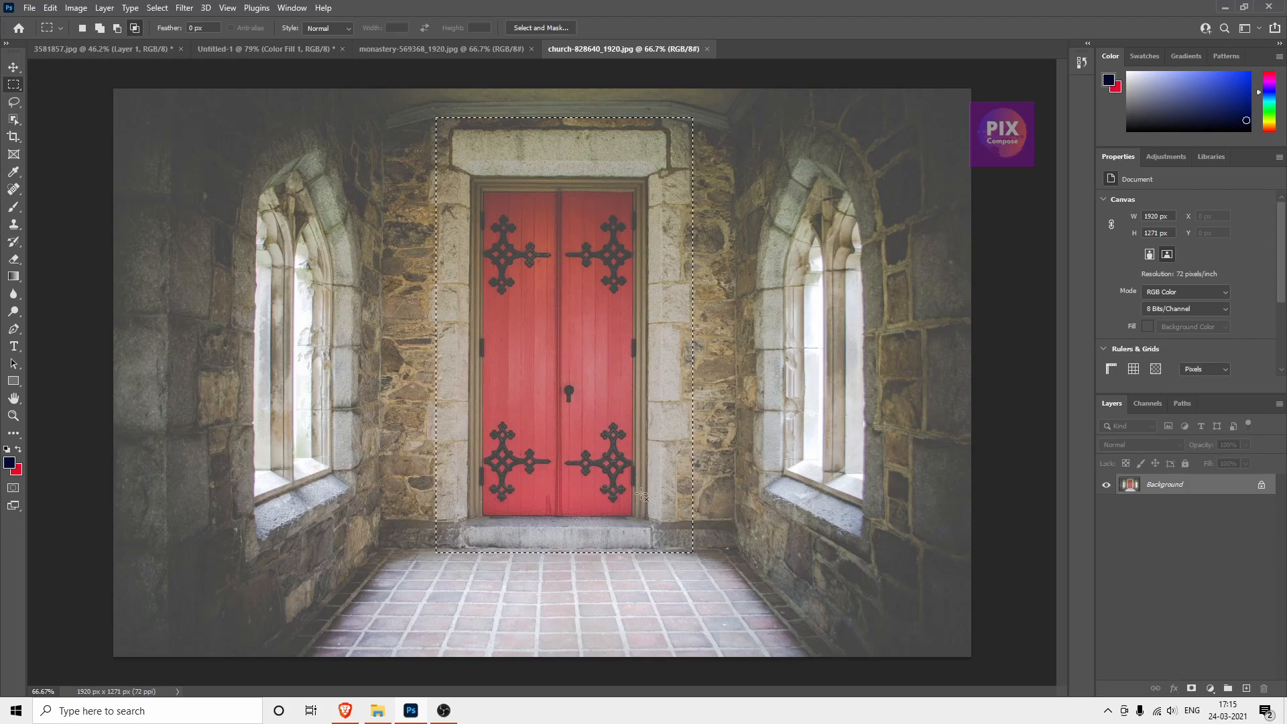
right_click(497, 247)
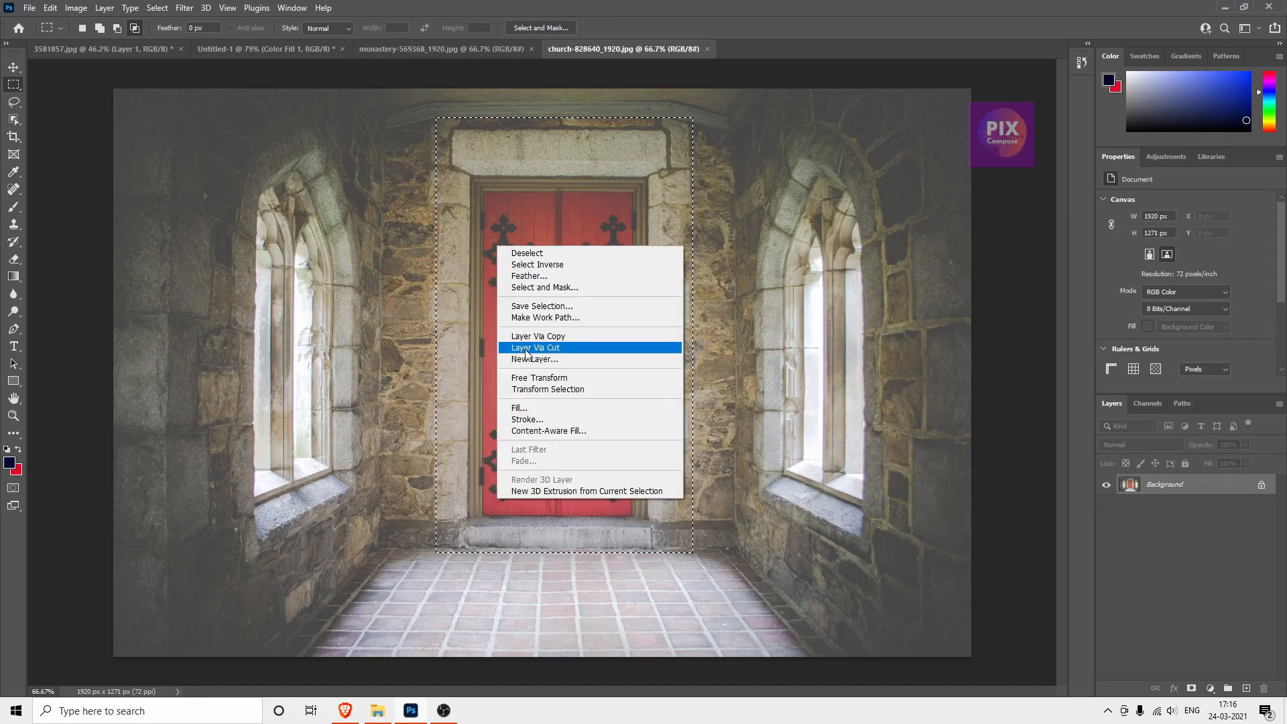
left_click(539, 390)
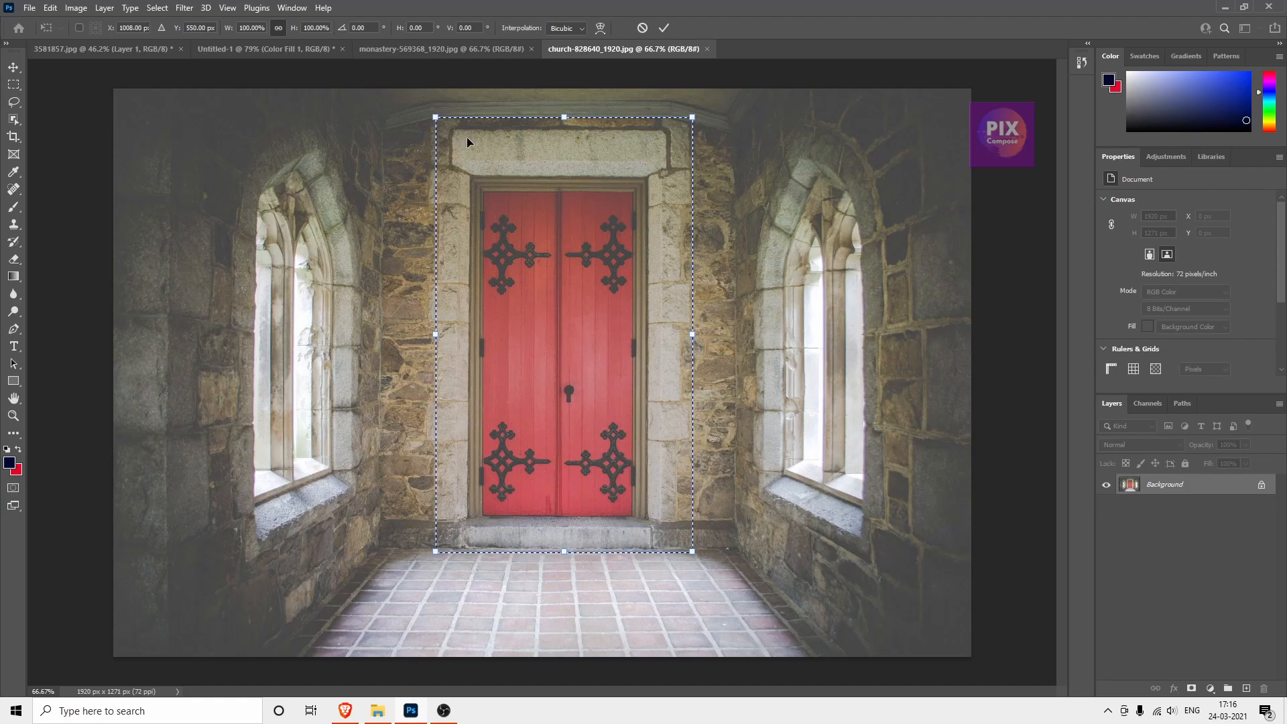
mouse_move(436, 334)
left_mouse_down()
mouse_move(406, 336)
mouse_move(439, 337)
left_mouse_up()
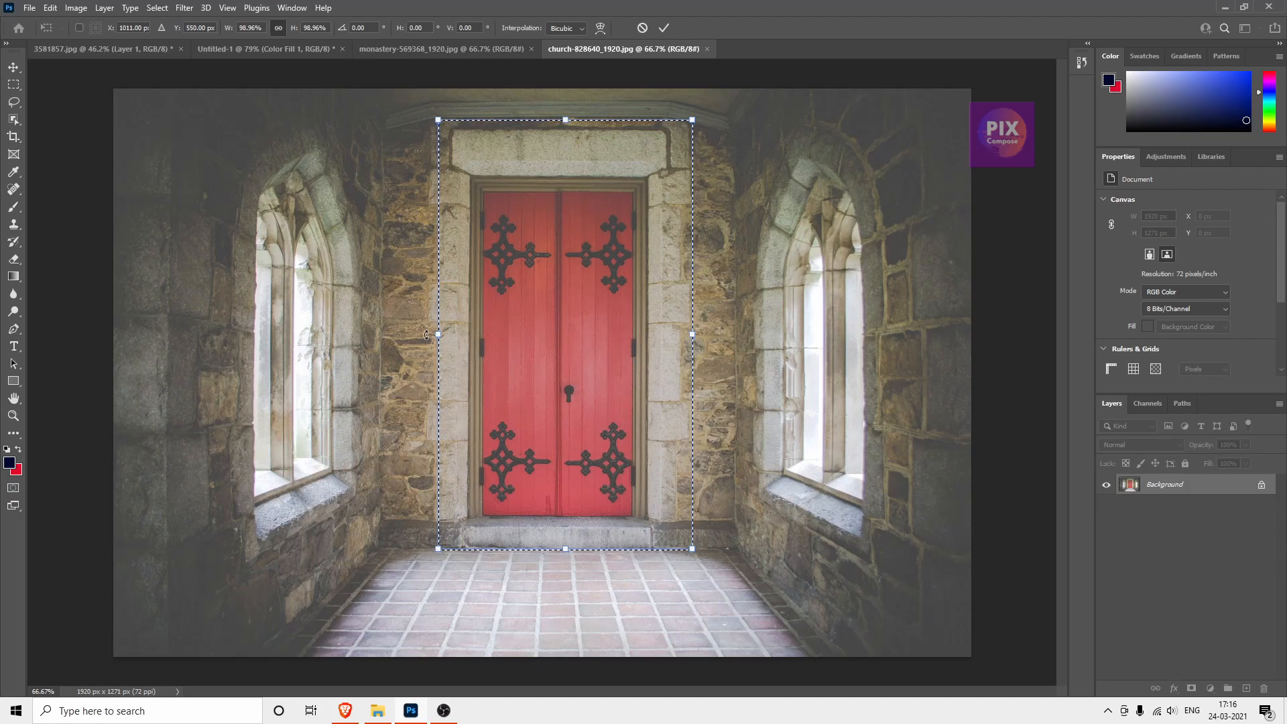
left_click_drag(443, 336, 425, 335)
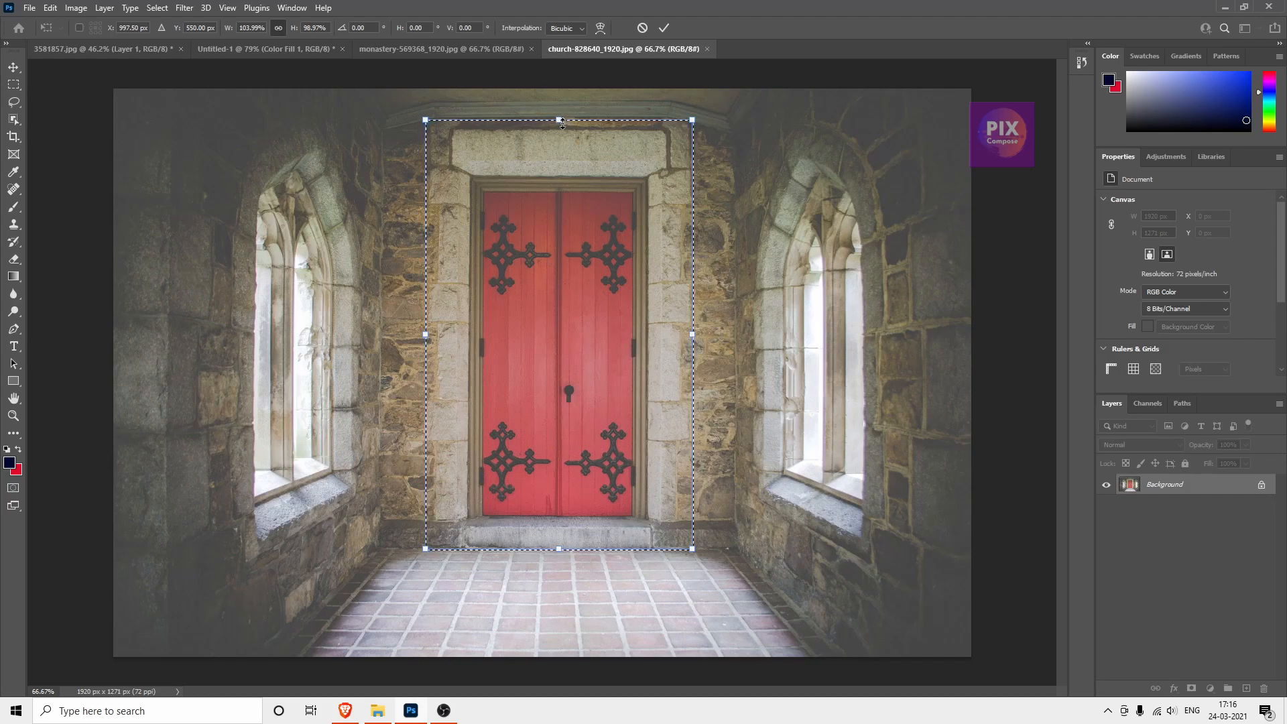
left_click_drag(562, 121, 559, 127)
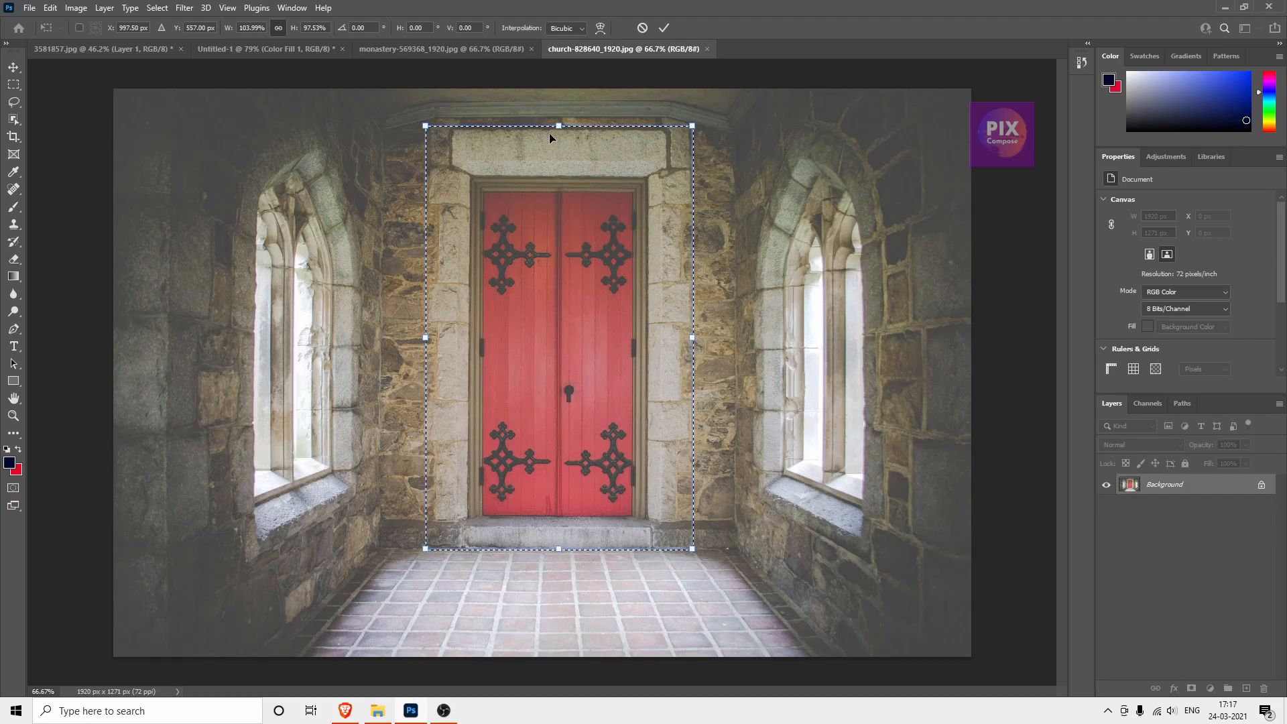
Distort the selection outline so its corners follow the door's stone frame, and apply the transformation
right_click(564, 171)
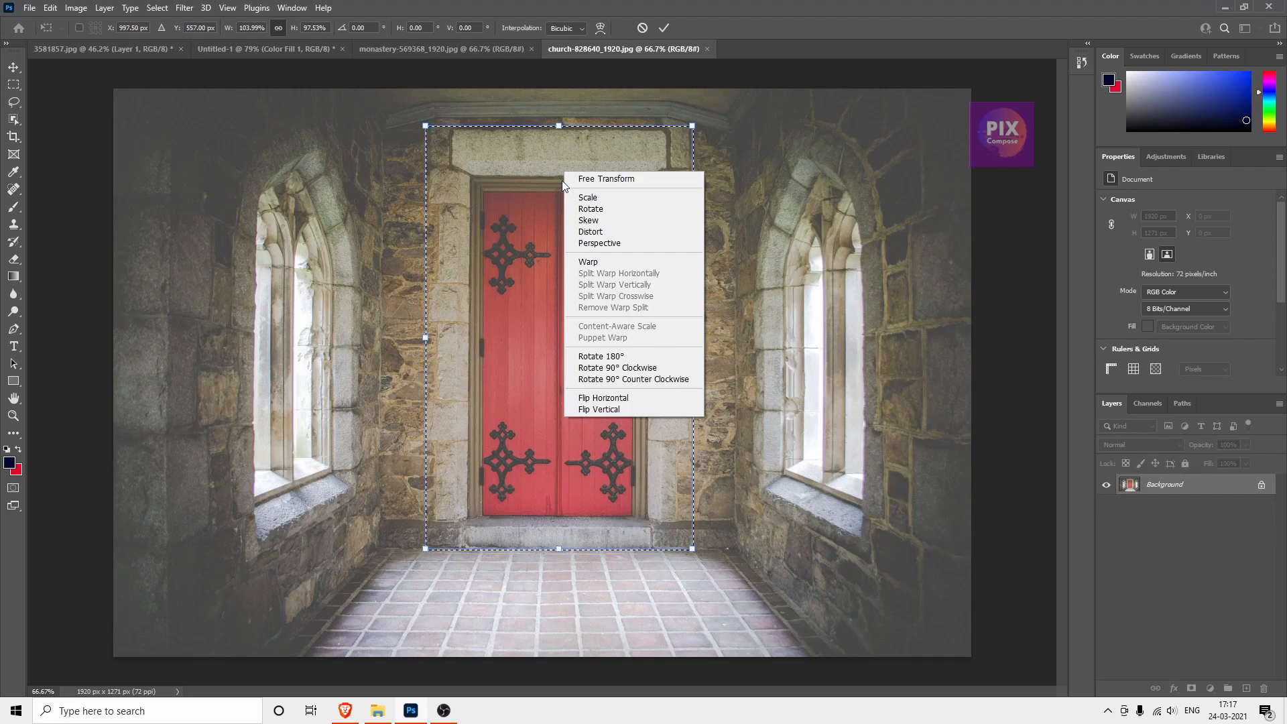
left_click(587, 232)
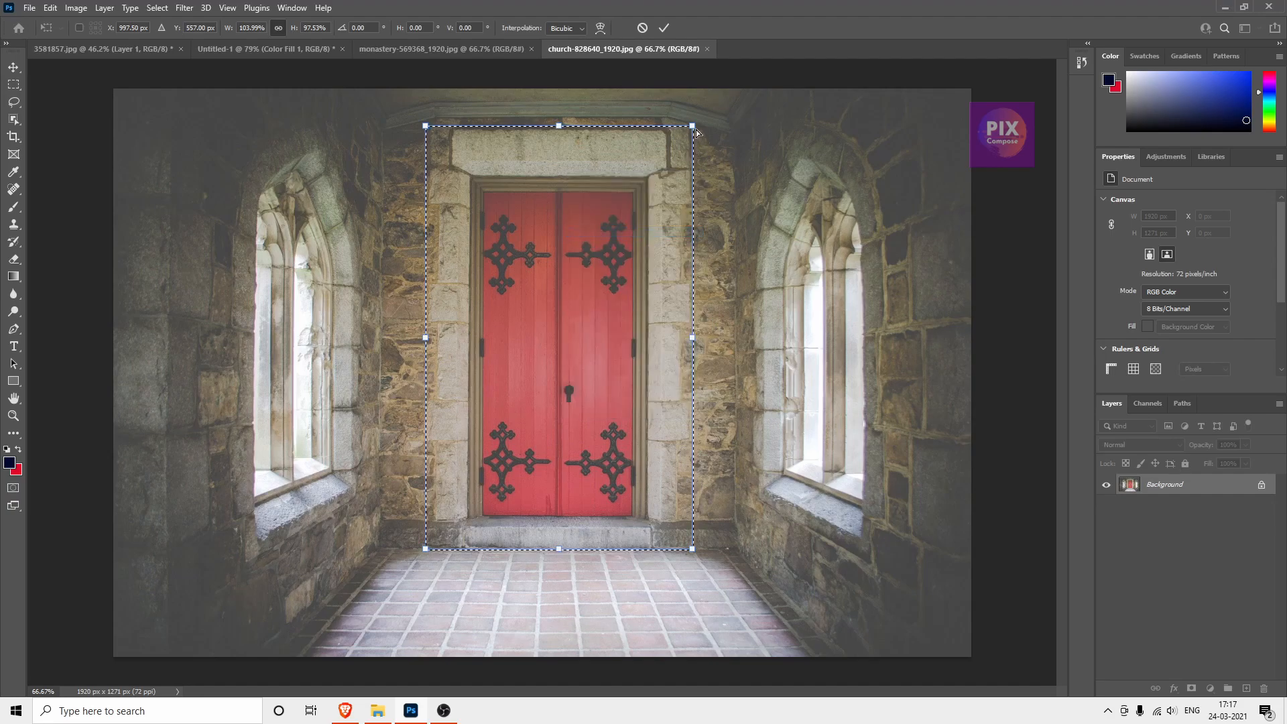
left_click_drag(694, 128, 693, 132)
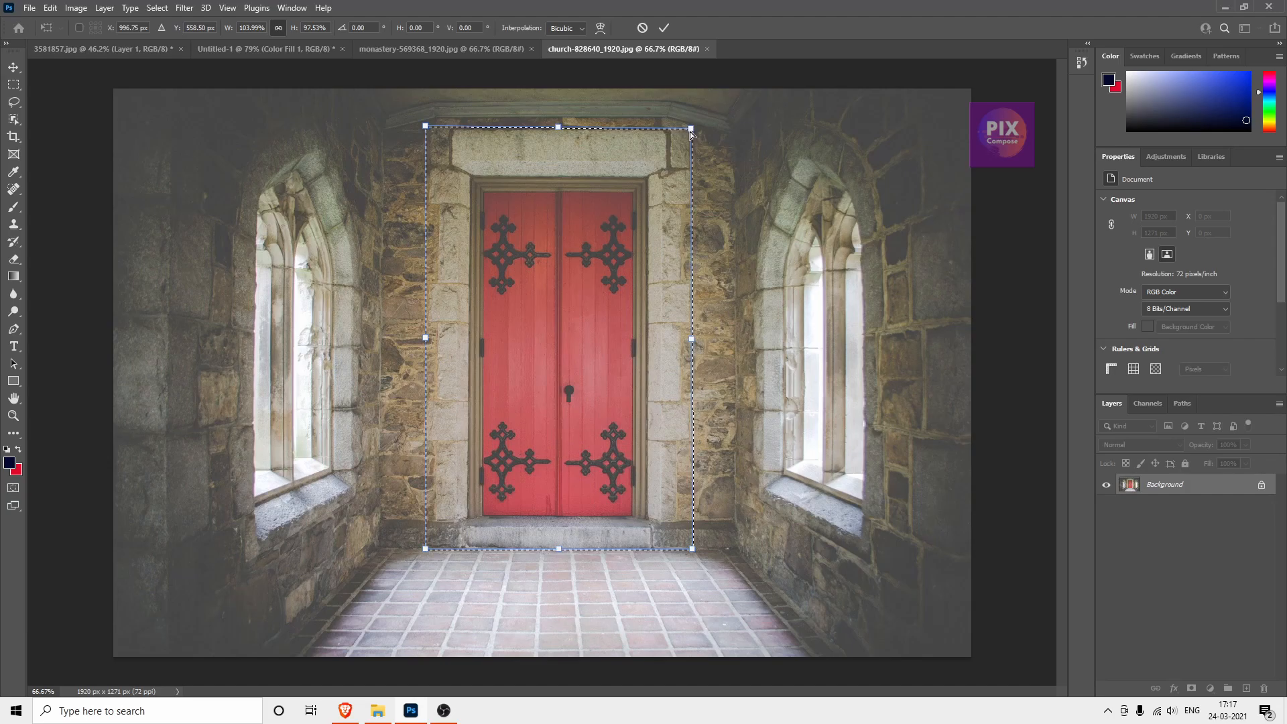
left_click_drag(691, 132, 690, 127)
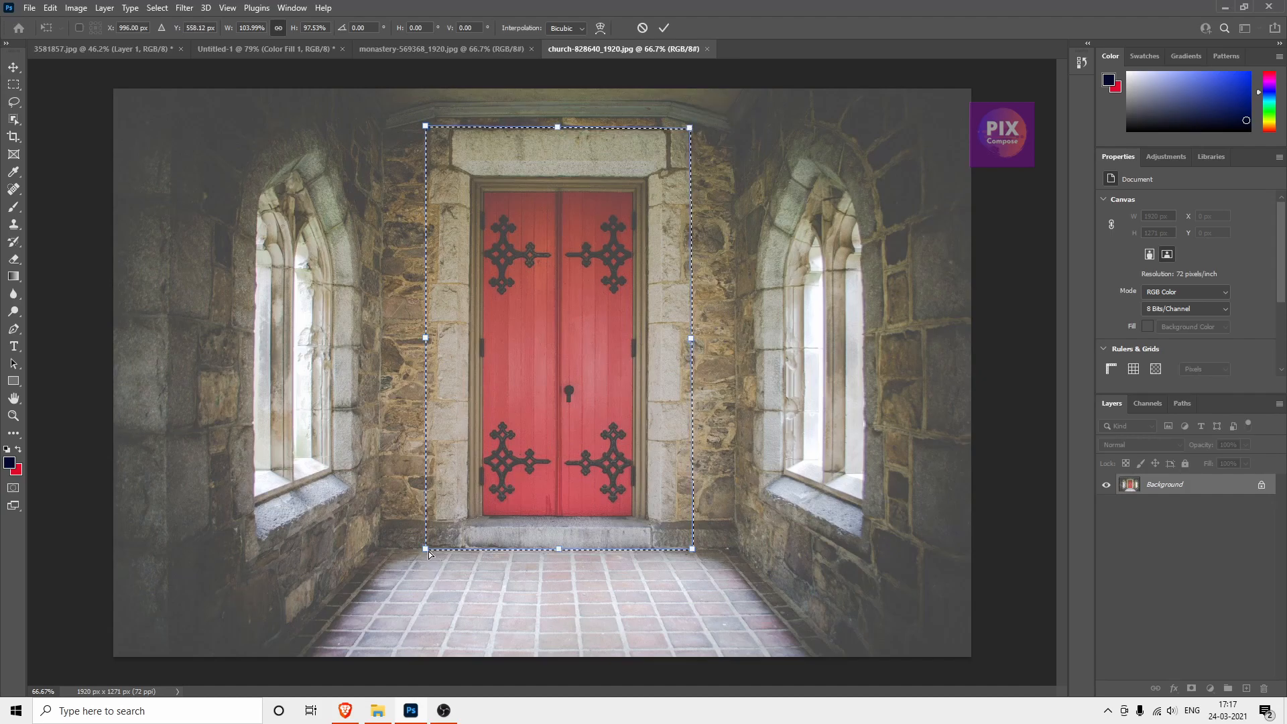
left_click_drag(426, 553, 424, 552)
left_click_drag(693, 549, 689, 551)
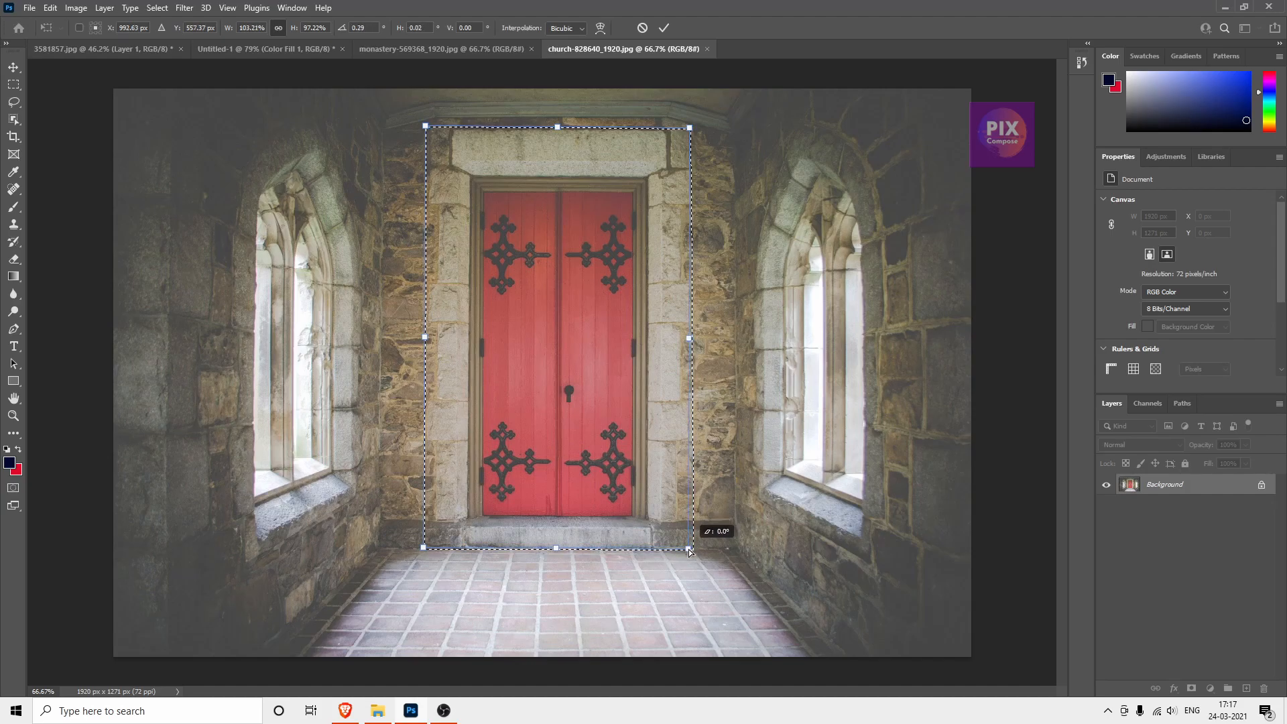
left_click_drag(689, 551, 689, 552)
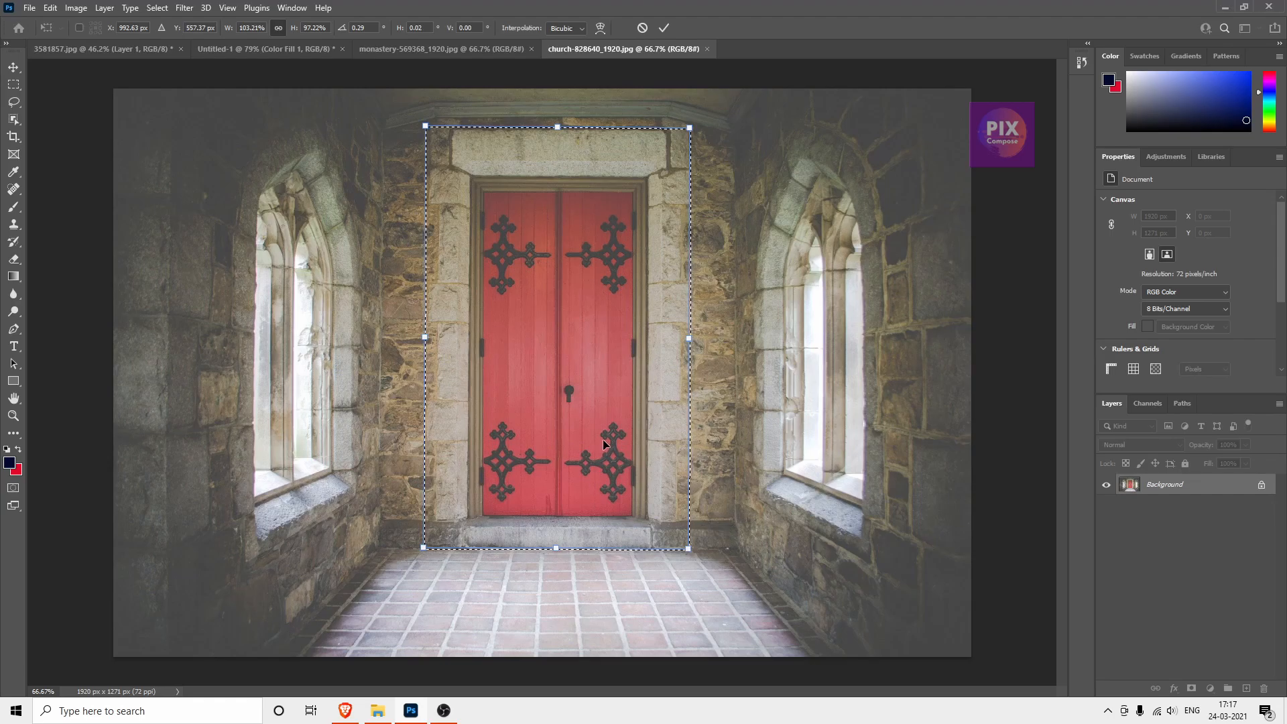
left_click(662, 28)
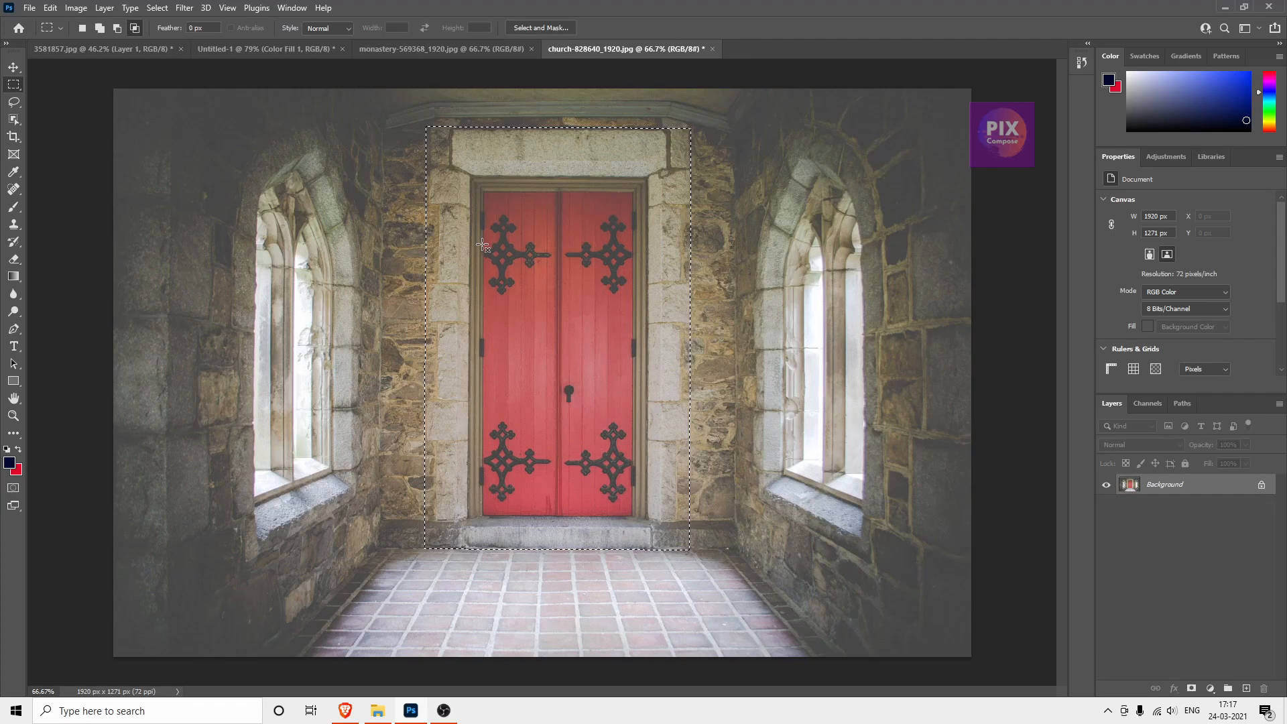
Copy the selected red door from the church photo into monastery-569368_1920.jpg as a new layer with the Move tool
left_click(473, 49)
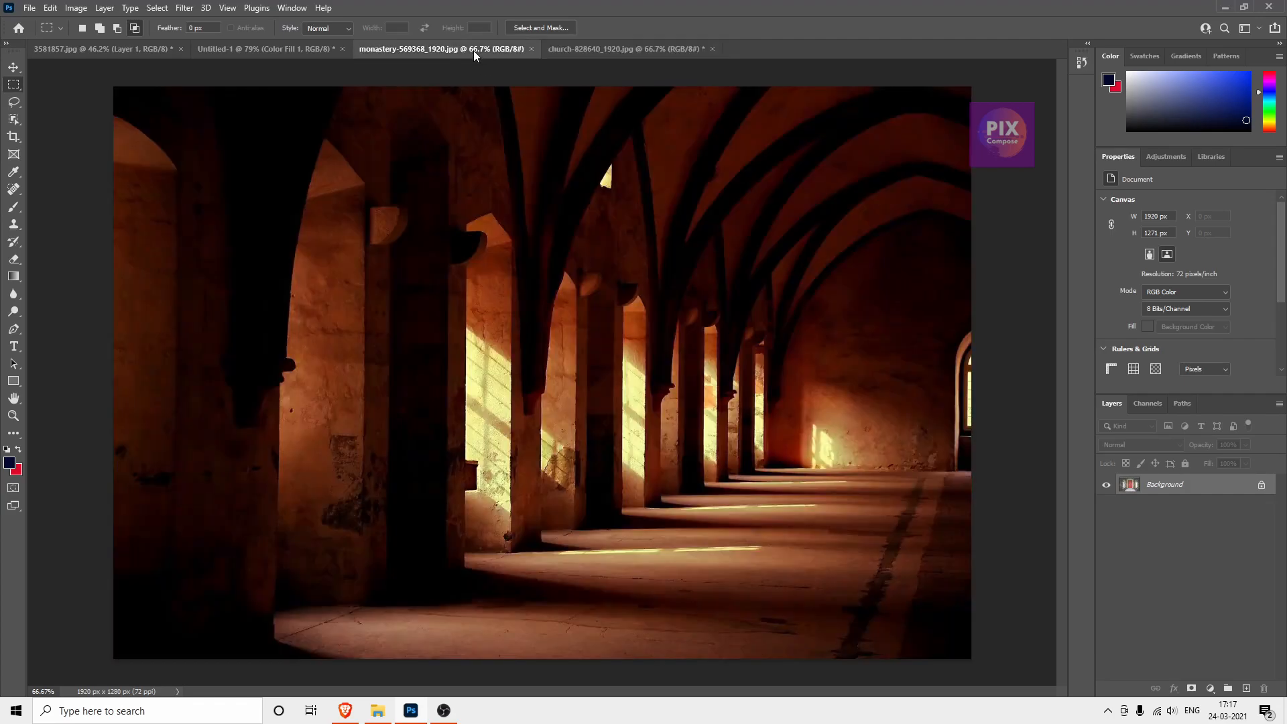
left_click(609, 45)
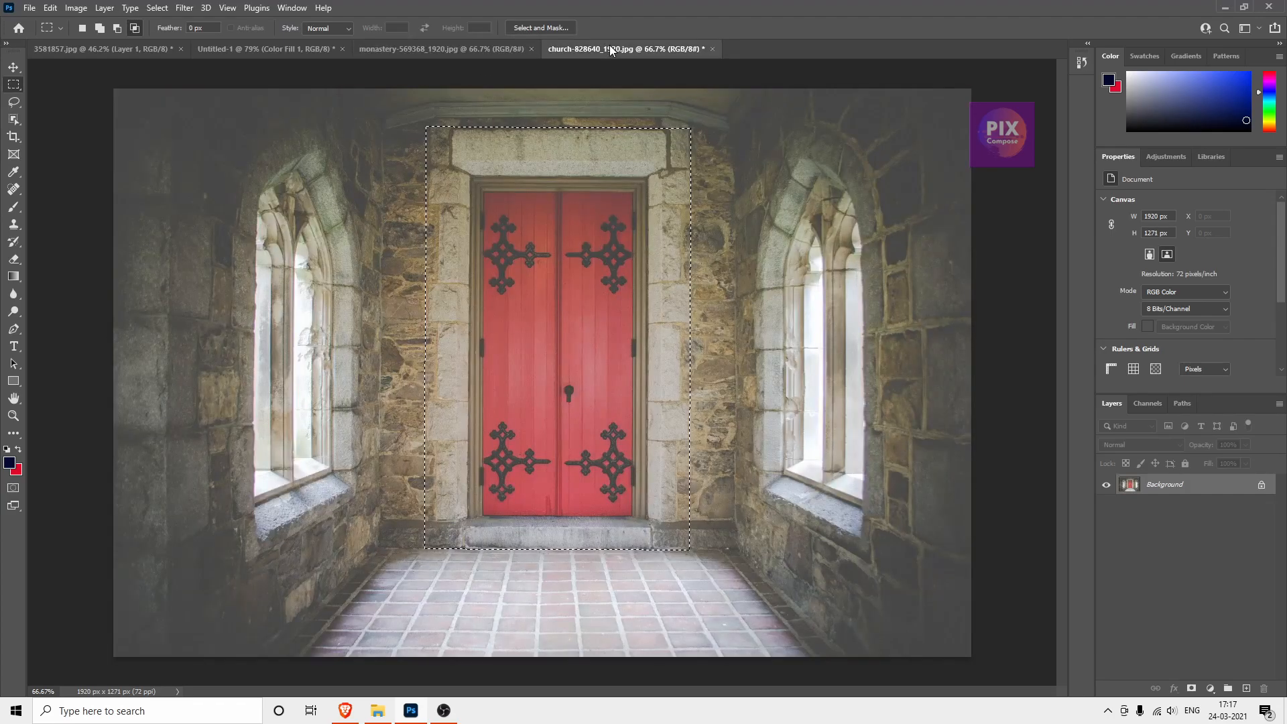
left_click(13, 70)
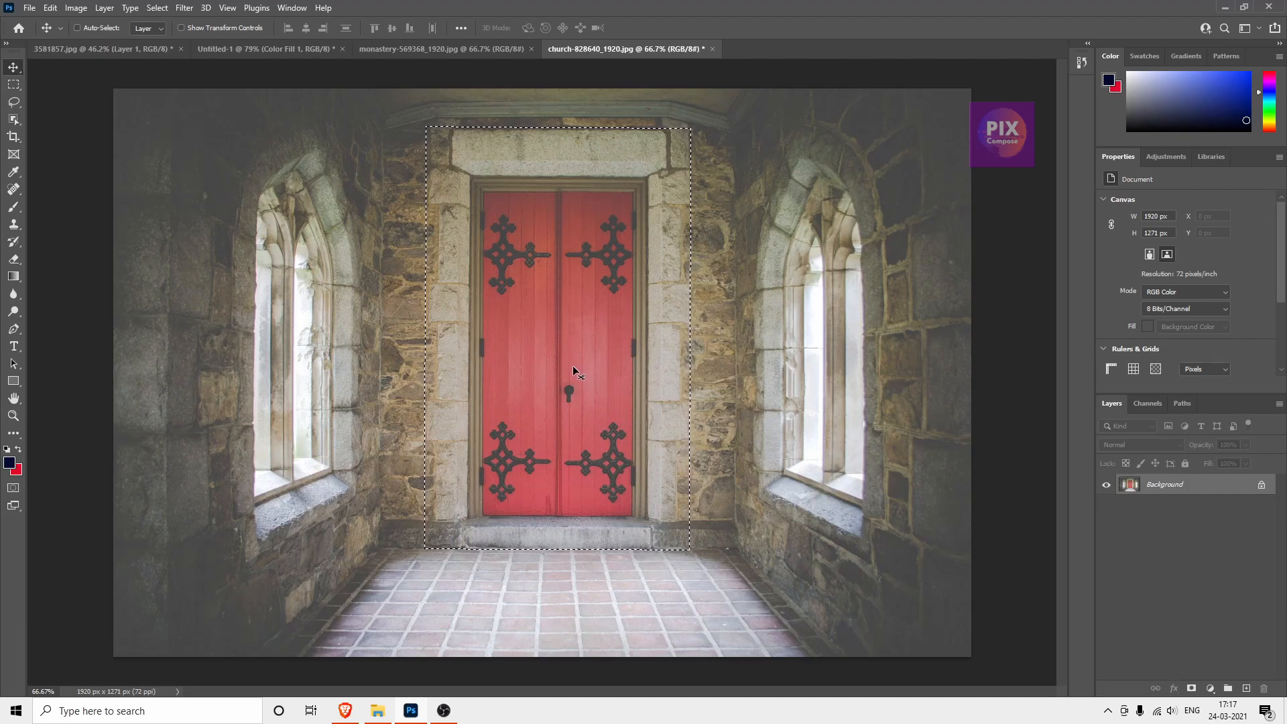
left_click_drag(574, 368, 465, 57)
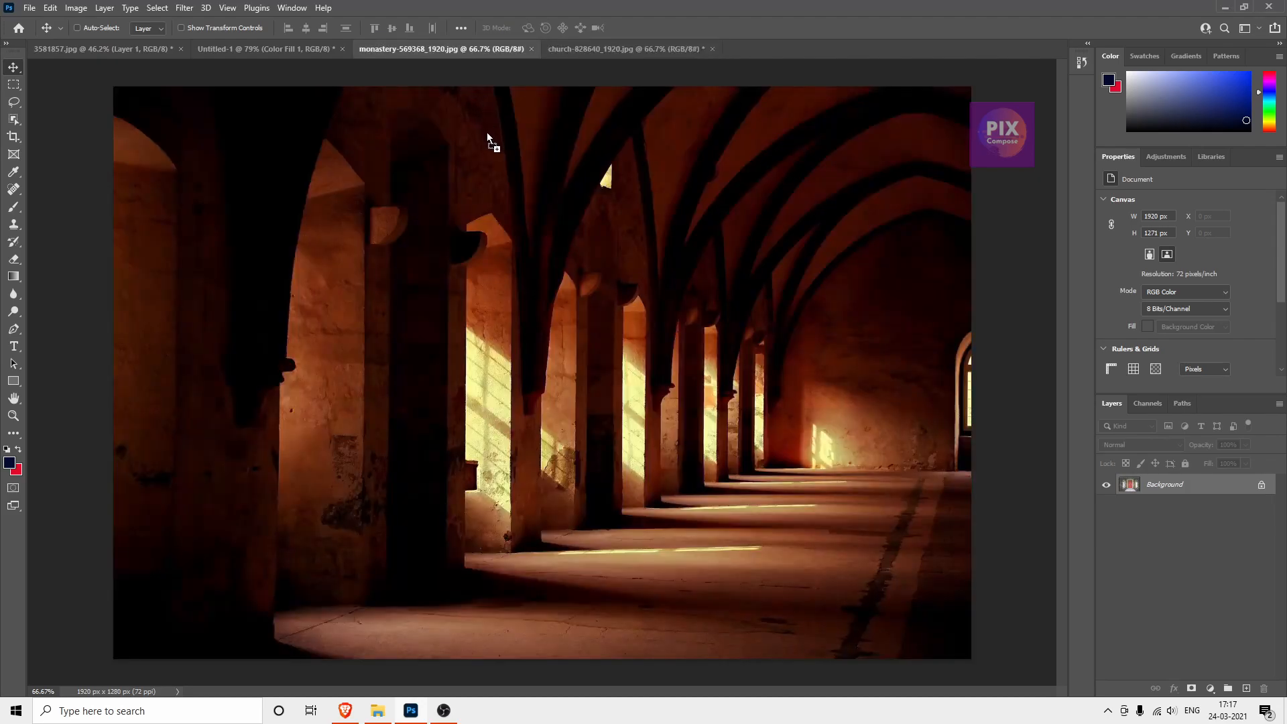
left_click_drag(698, 404, 582, 385)
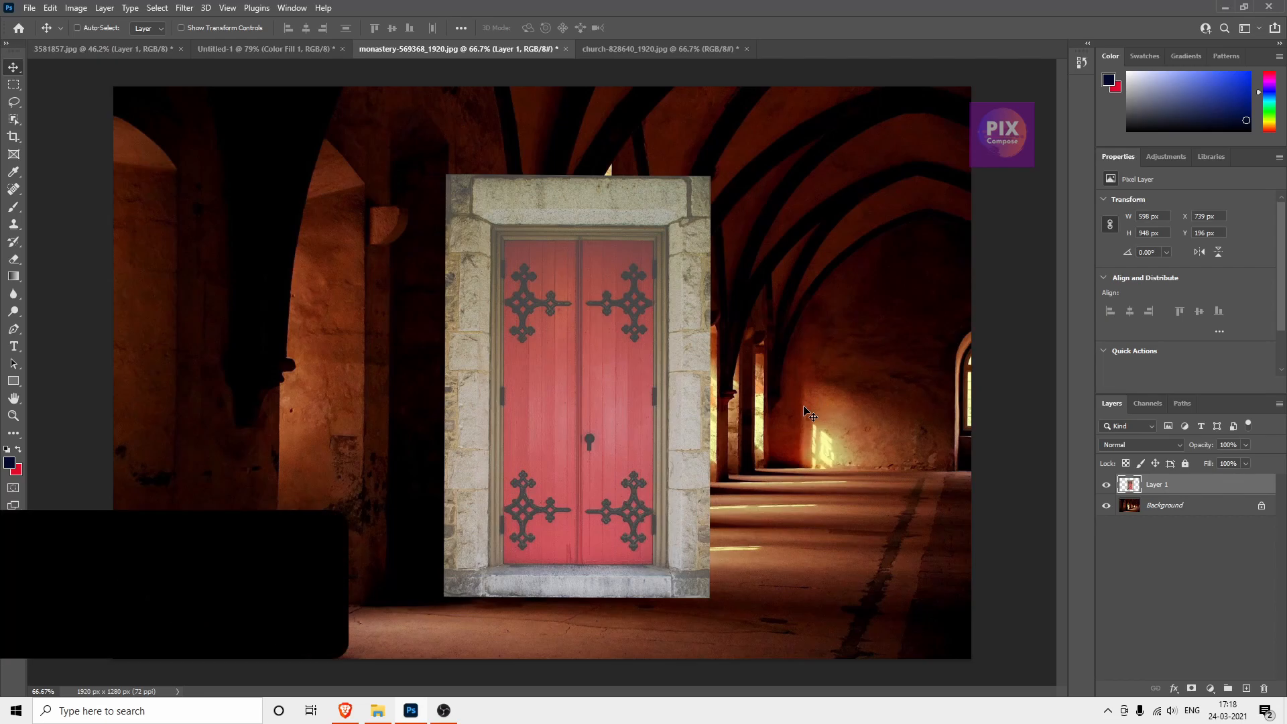
Scale the door layer to 33.20% with Free Transform and place it against the monastery's far wall, at floor level
key("ctrl")
key("ctrl+t")
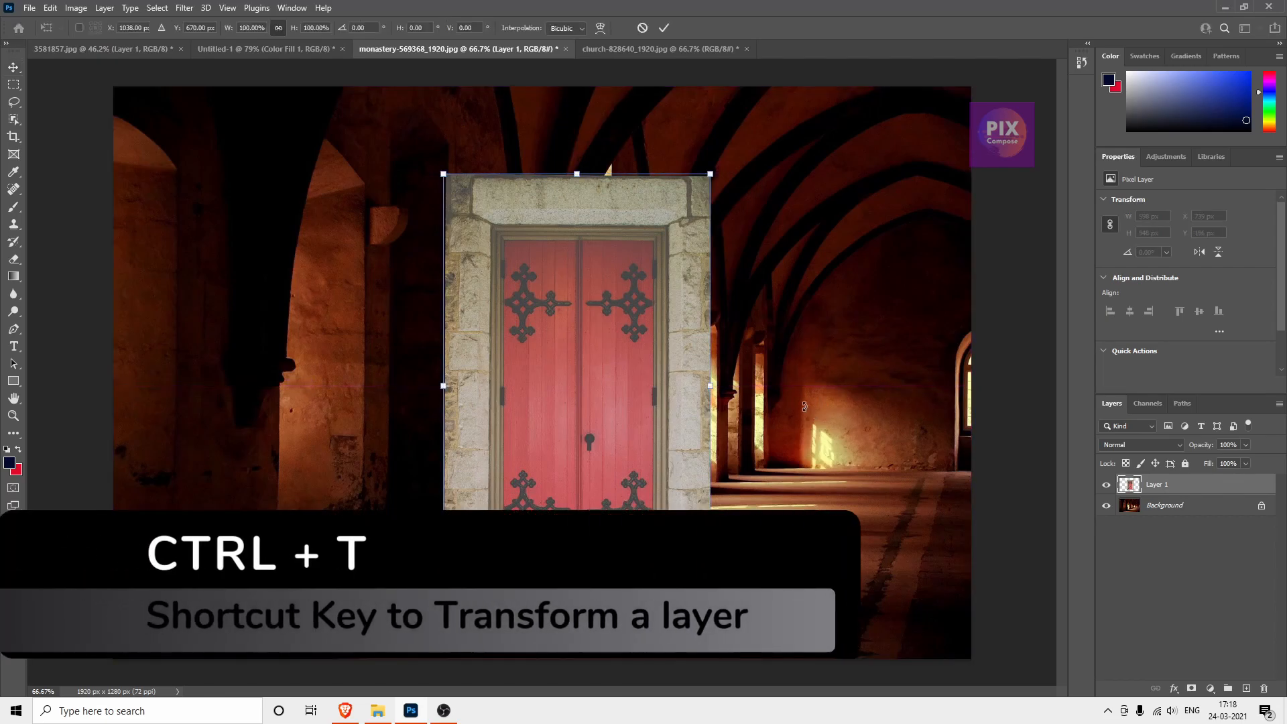
left_click_drag(609, 452, 764, 439)
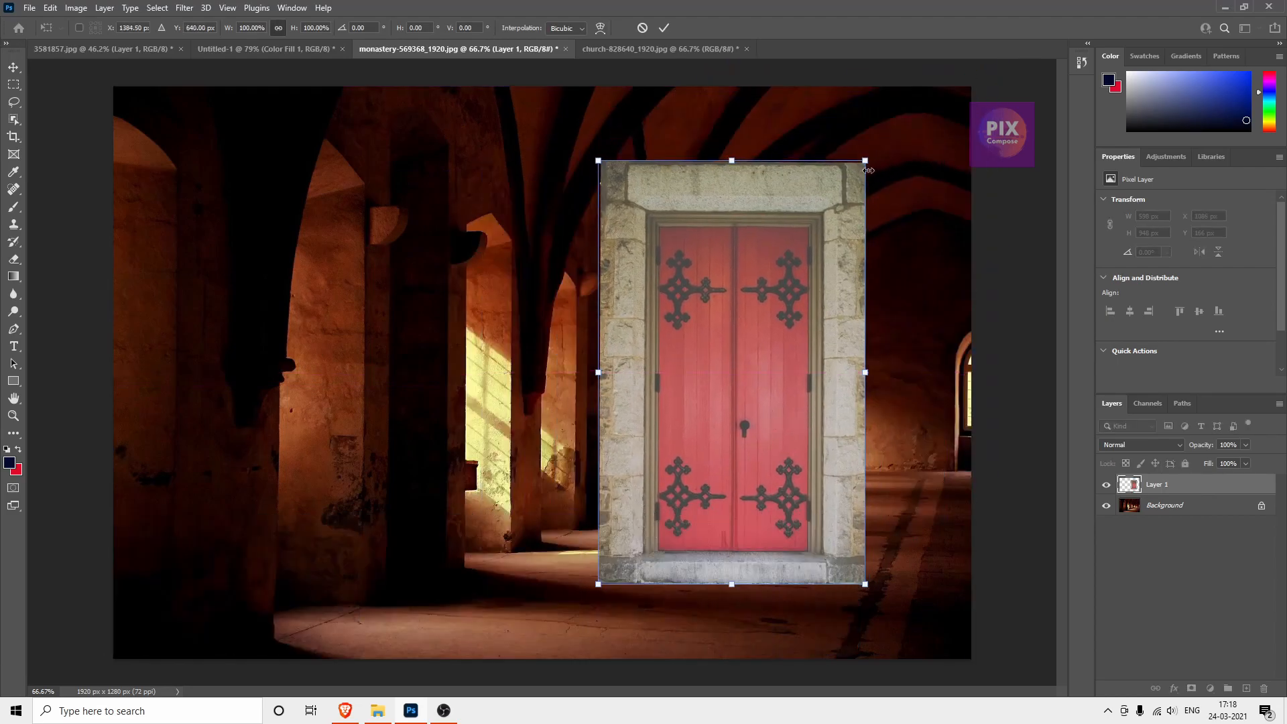
left_click_drag(864, 162, 755, 317)
left_click_drag(667, 412, 845, 309)
left_click_drag(944, 209, 869, 328)
left_click_drag(814, 399, 849, 398)
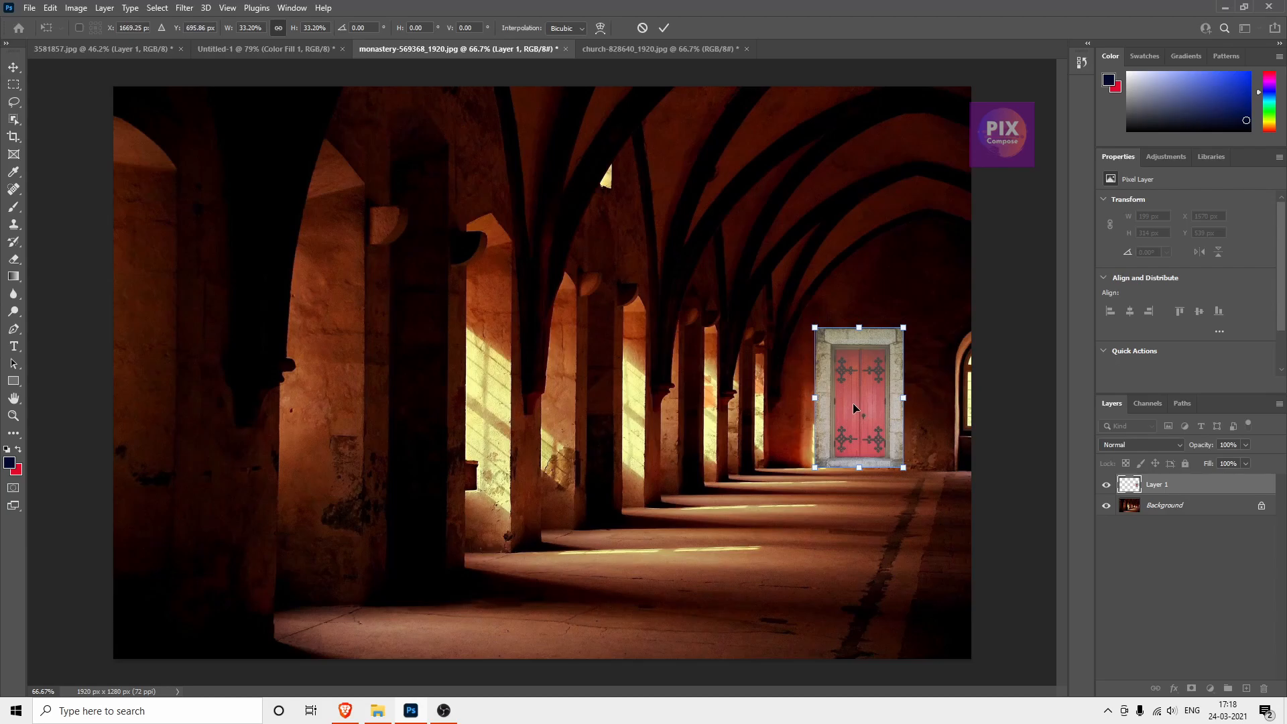
Distort the door slightly to follow the far wall's perspective, to about 211 × 315 px, and apply the transformation
right_click(854, 404)
left_click(751, 175)
right_click(863, 397)
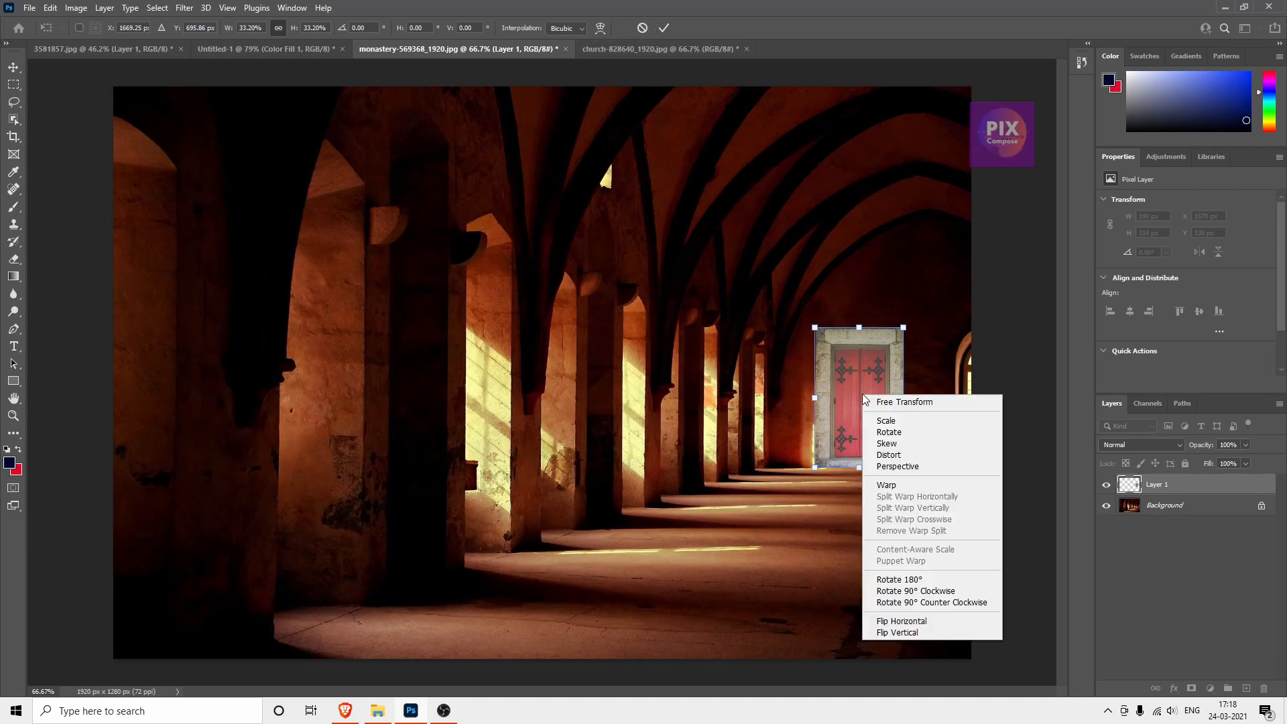
left_click(902, 458)
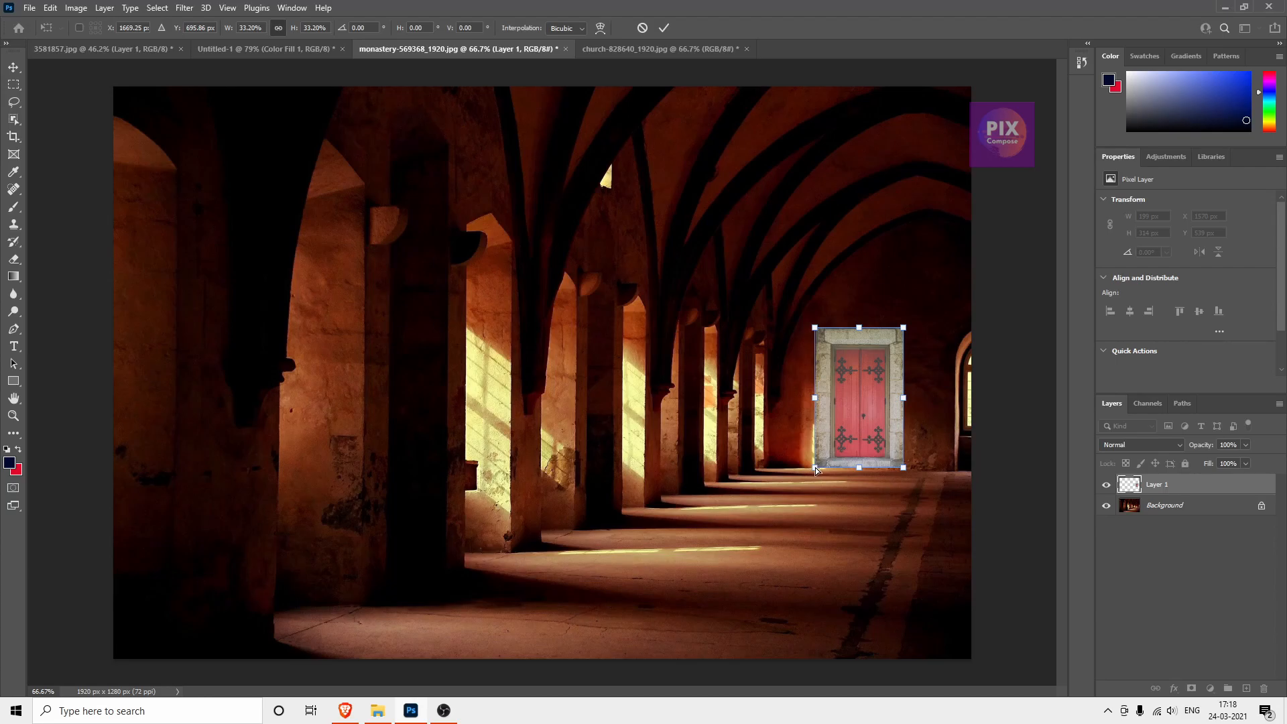
left_click_drag(815, 466, 813, 468)
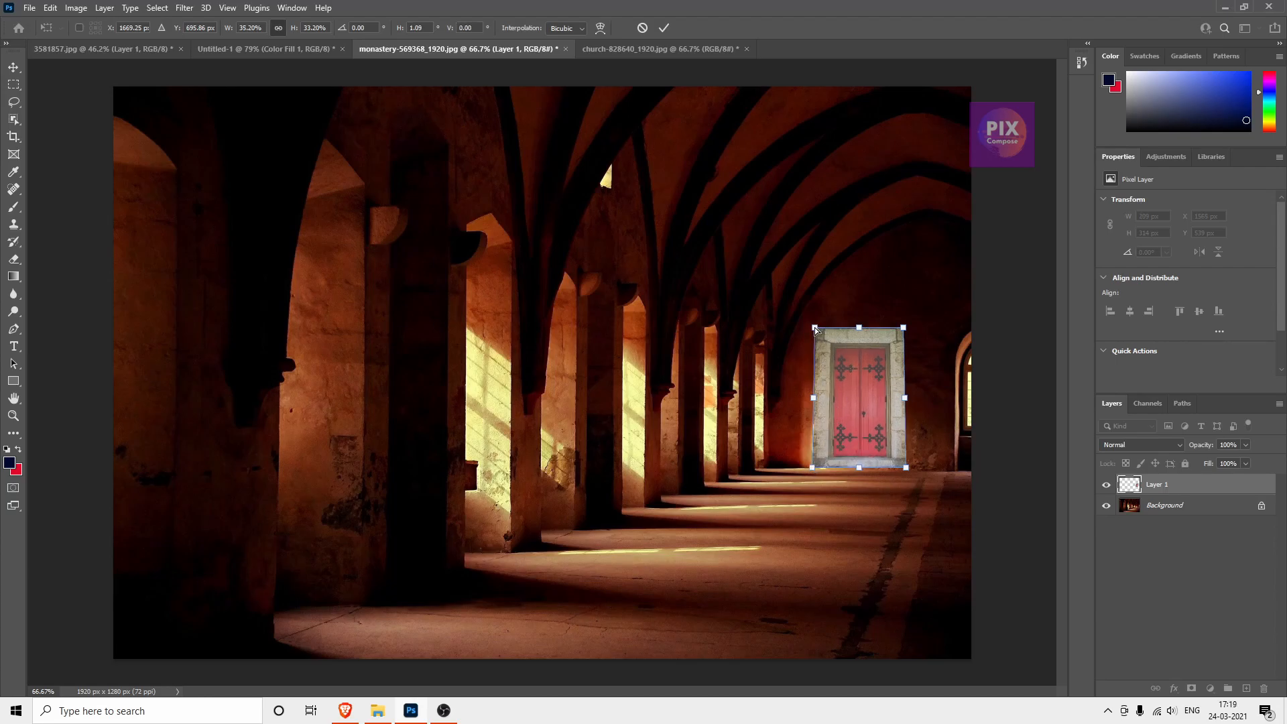
left_click_drag(817, 330, 815, 329)
left_click_drag(908, 401, 910, 403)
left_click_drag(860, 333, 865, 334)
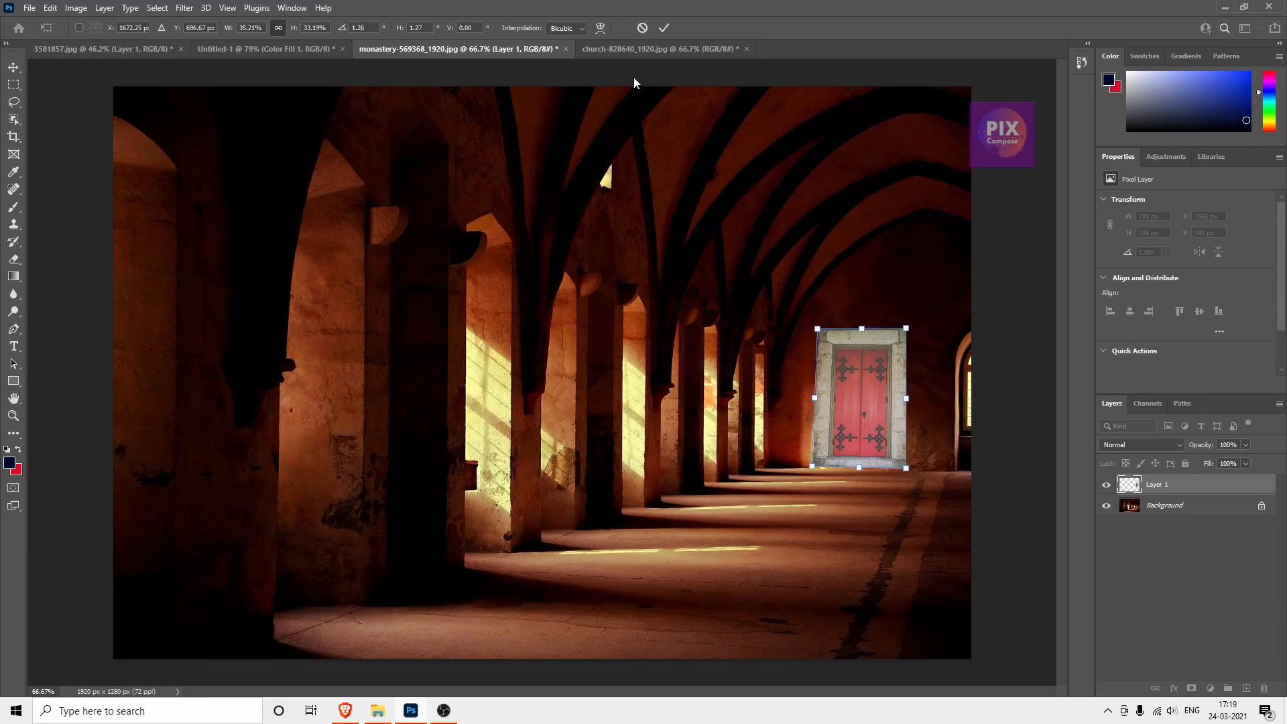
left_click(664, 28)
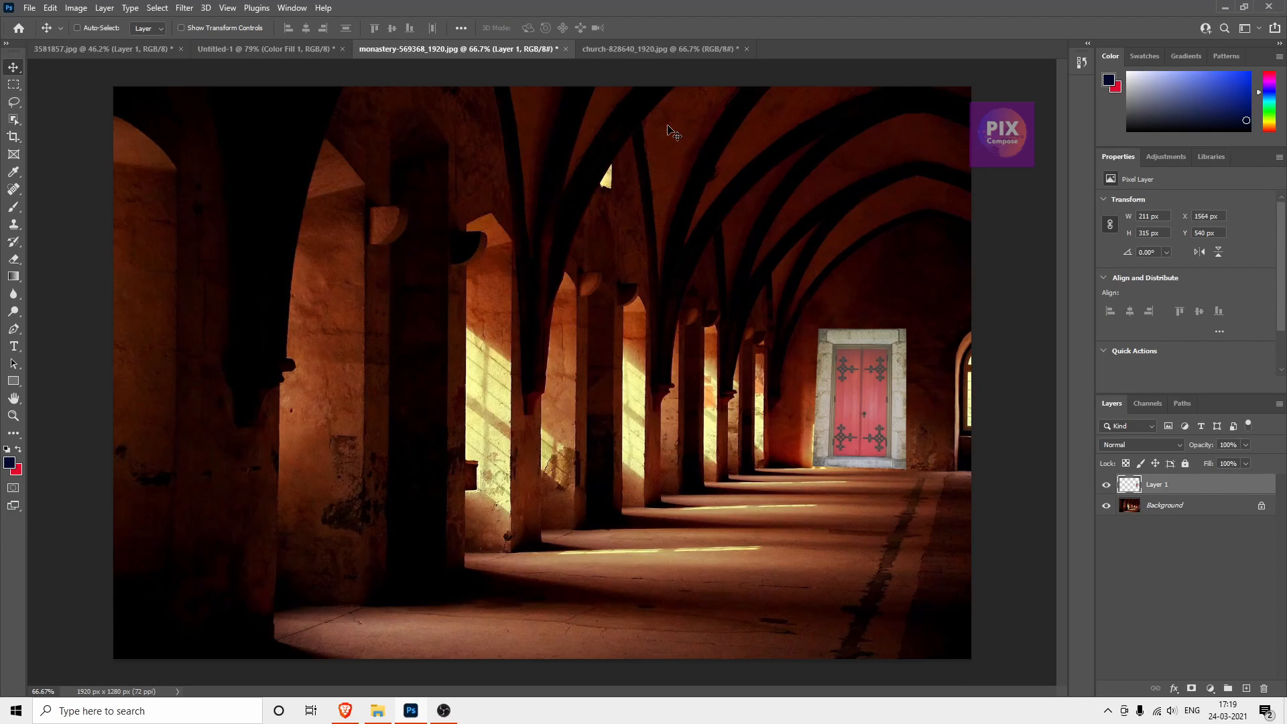
Show the rulers and place two horizontal guides across the image plus vertical guides on both sides of the door
key("ctrl")
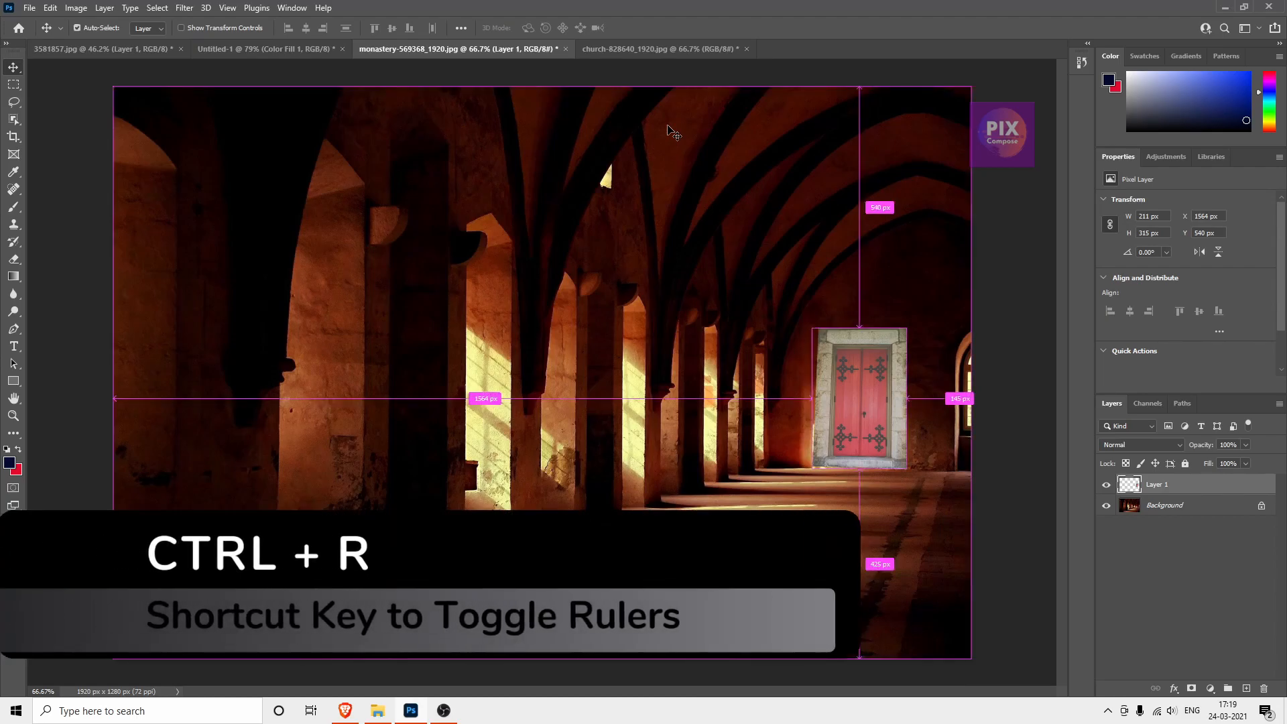
key("ctrl+r")
left_click_drag(650, 65, 646, 369)
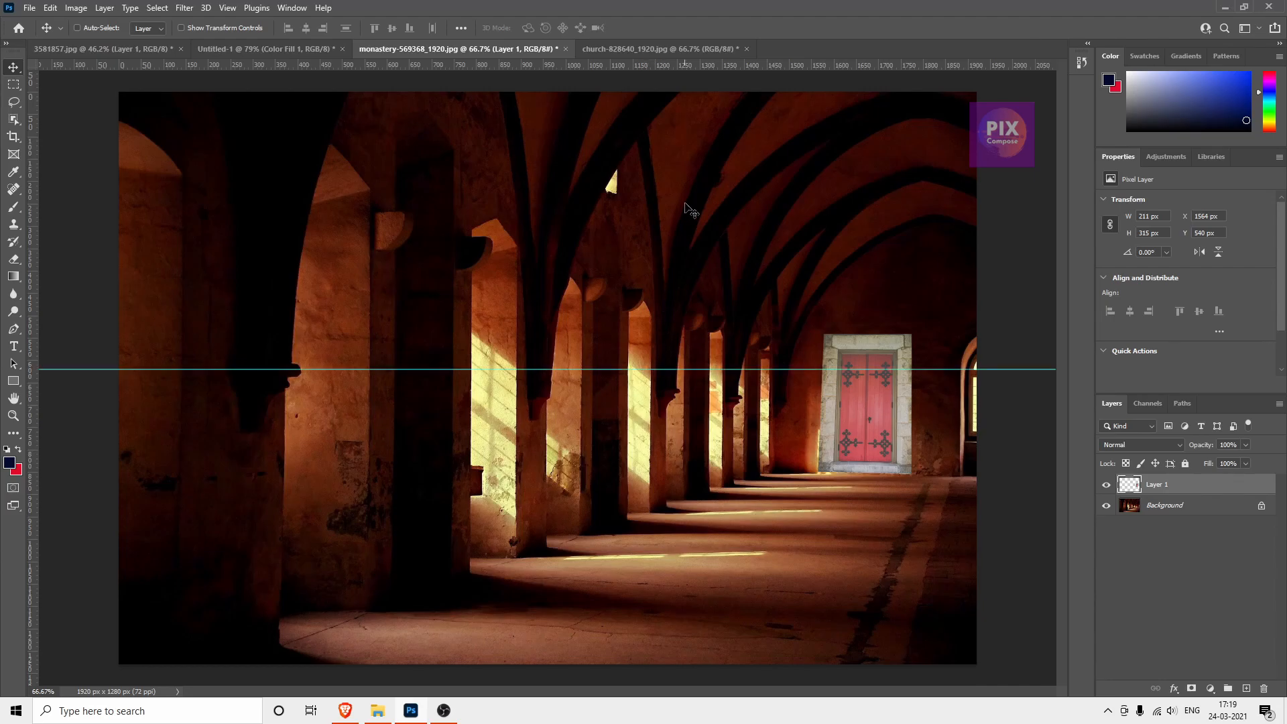
left_click_drag(705, 66, 708, 431)
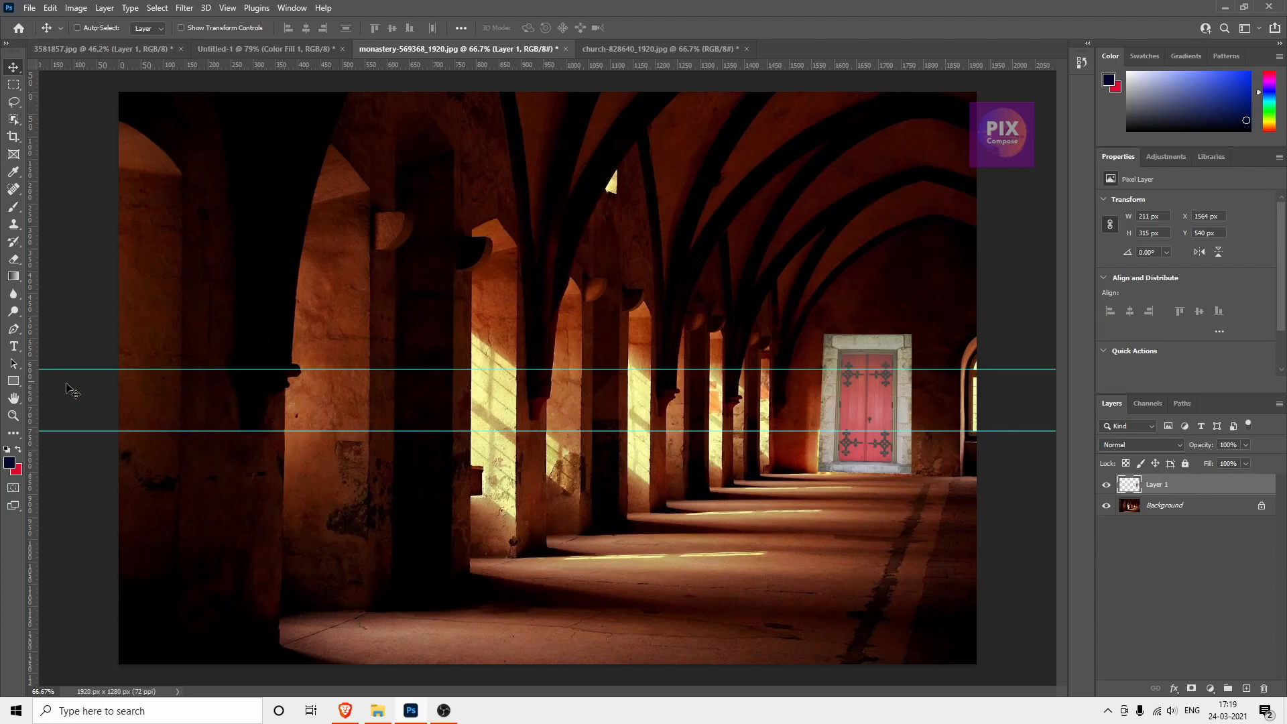
left_click_drag(33, 401, 965, 412)
left_click_drag(32, 484, 774, 421)
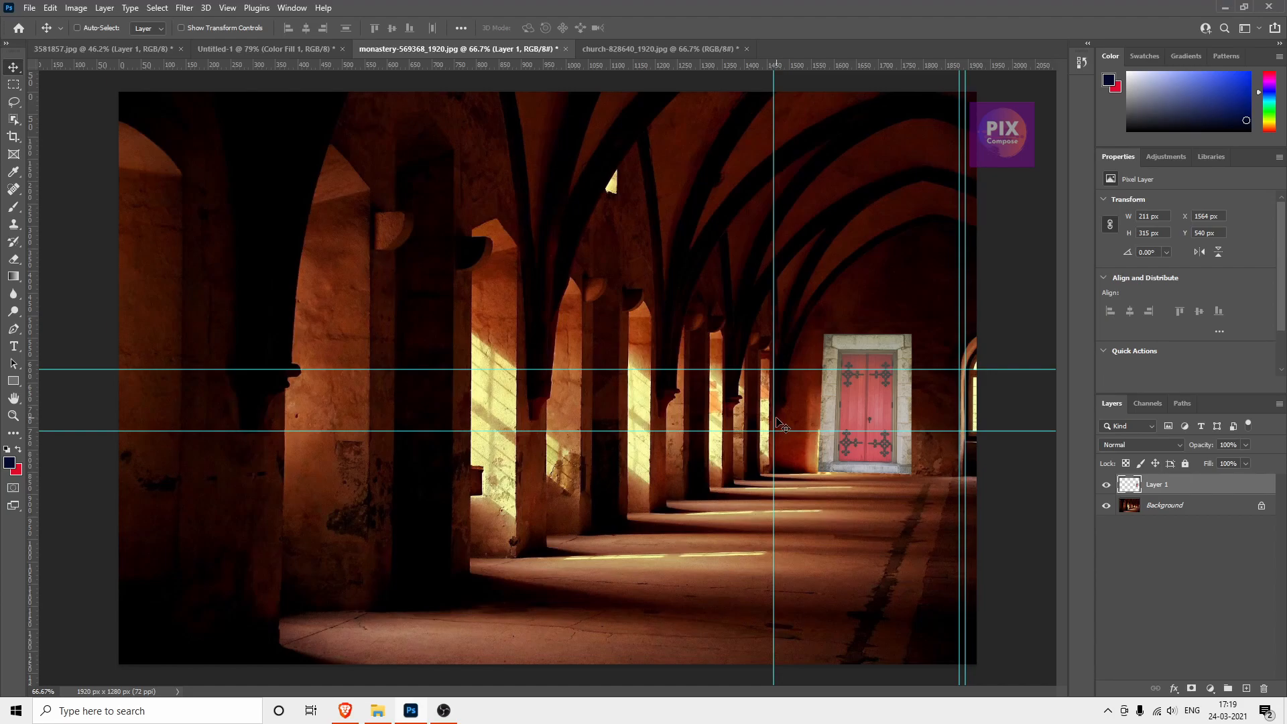
Add guides along the upper, left and right edges of the door's stone frame
left_click_drag(899, 67, 881, 333)
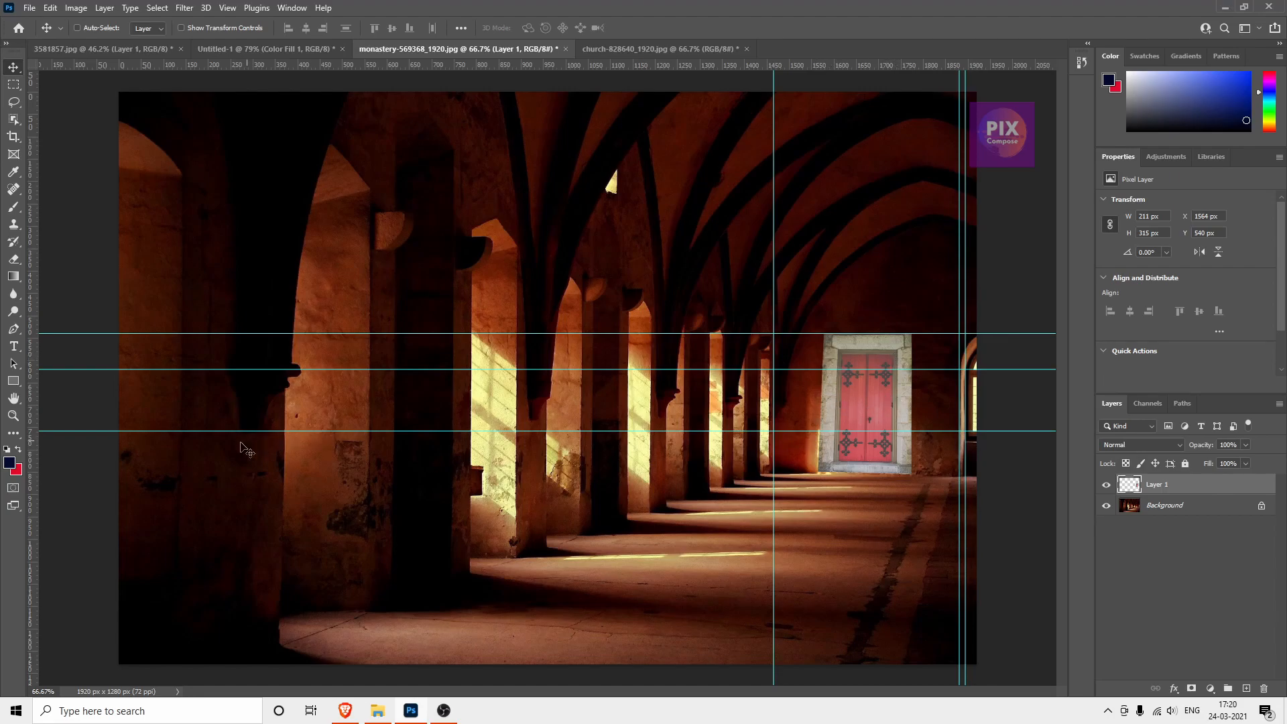
left_click_drag(37, 465, 820, 437)
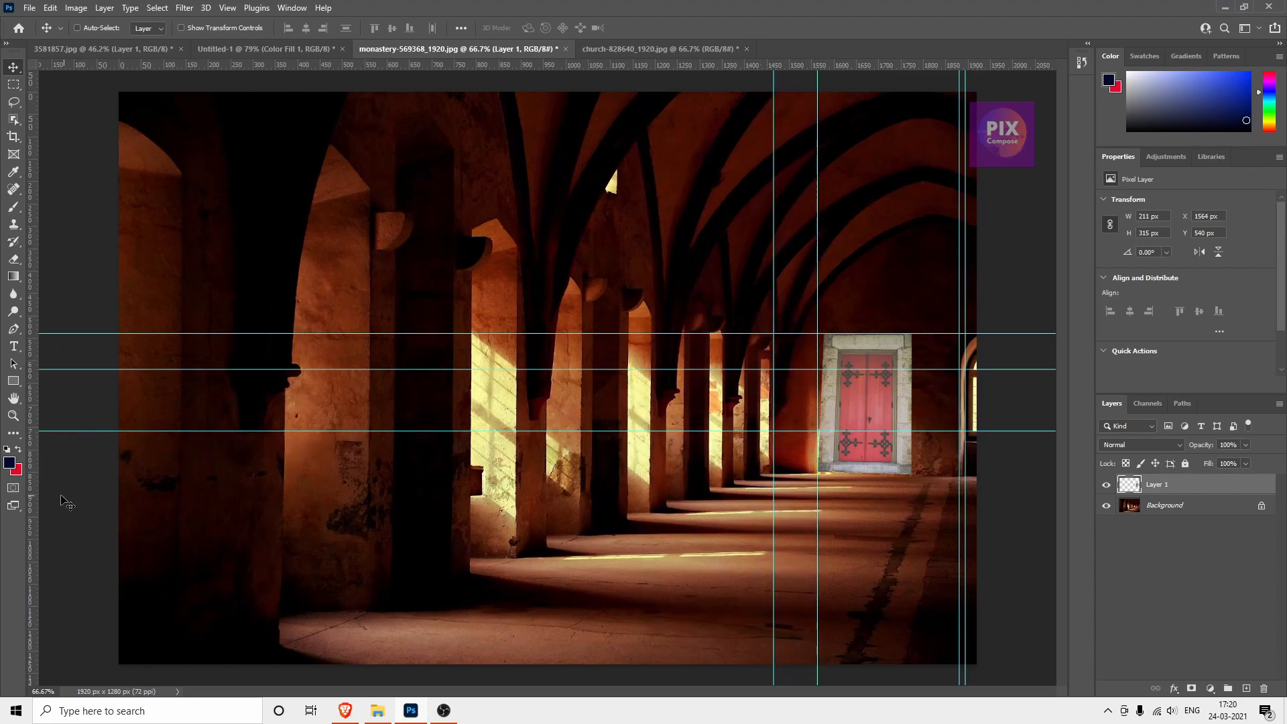
left_click_drag(35, 498, 913, 462)
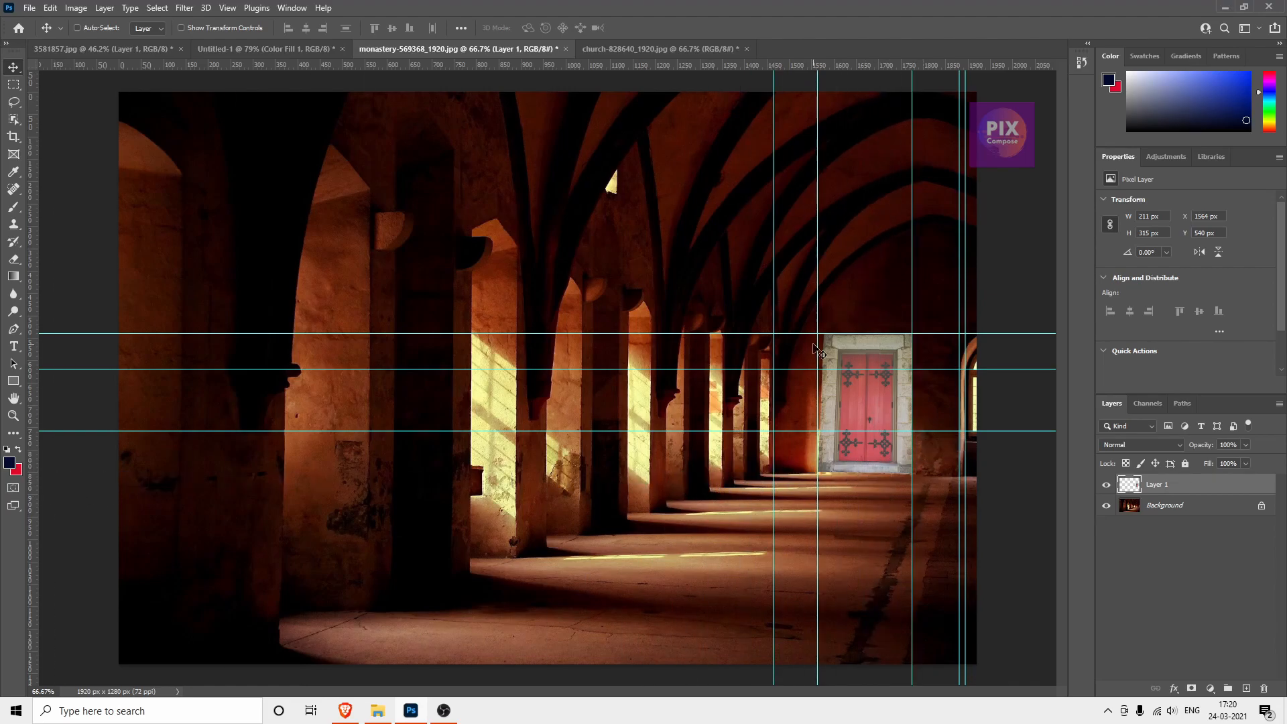
Distort the door layer to about 218 × 317 px using the guides, adding one at its base, and apply the transformation
key("ctrl+t")
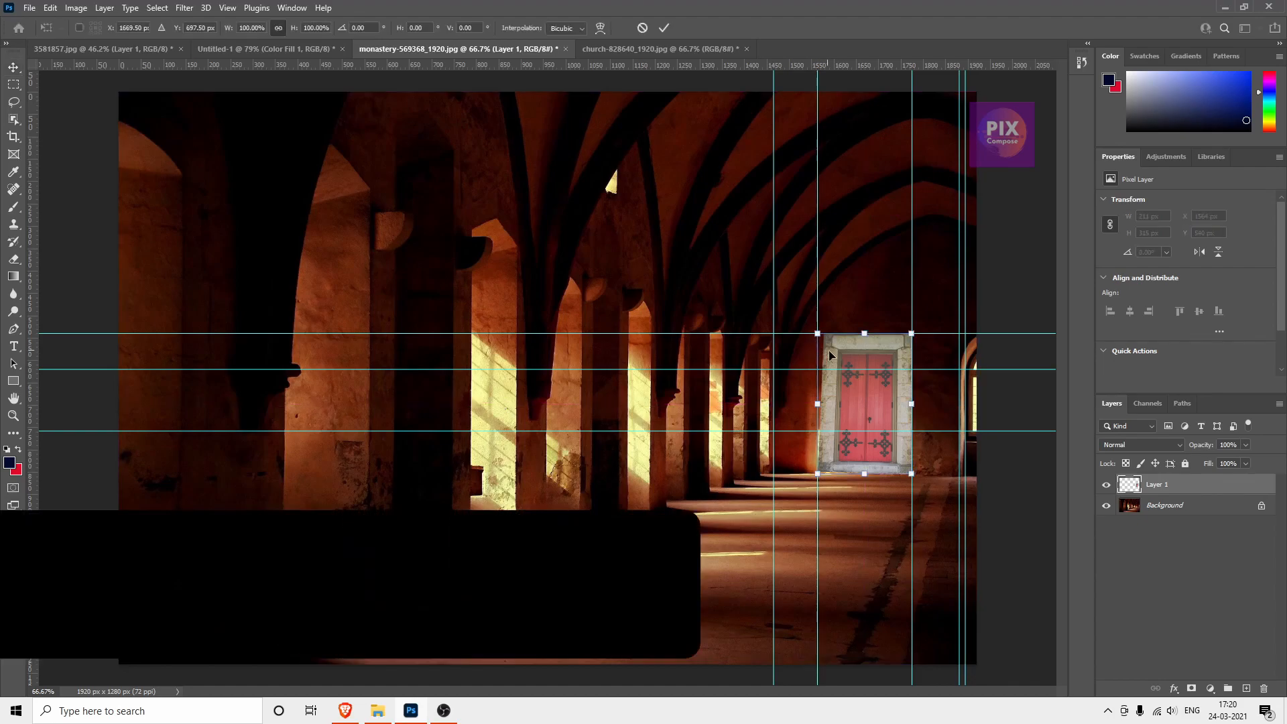
right_click(842, 356)
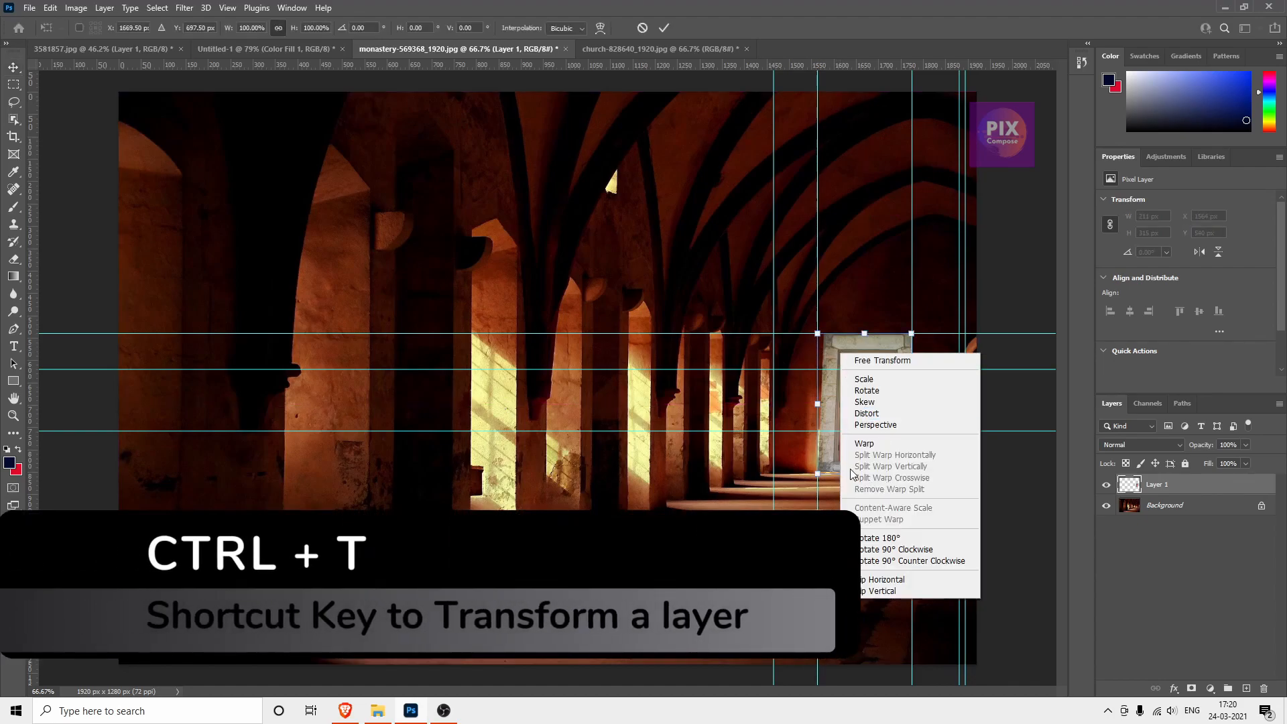
left_click(870, 414)
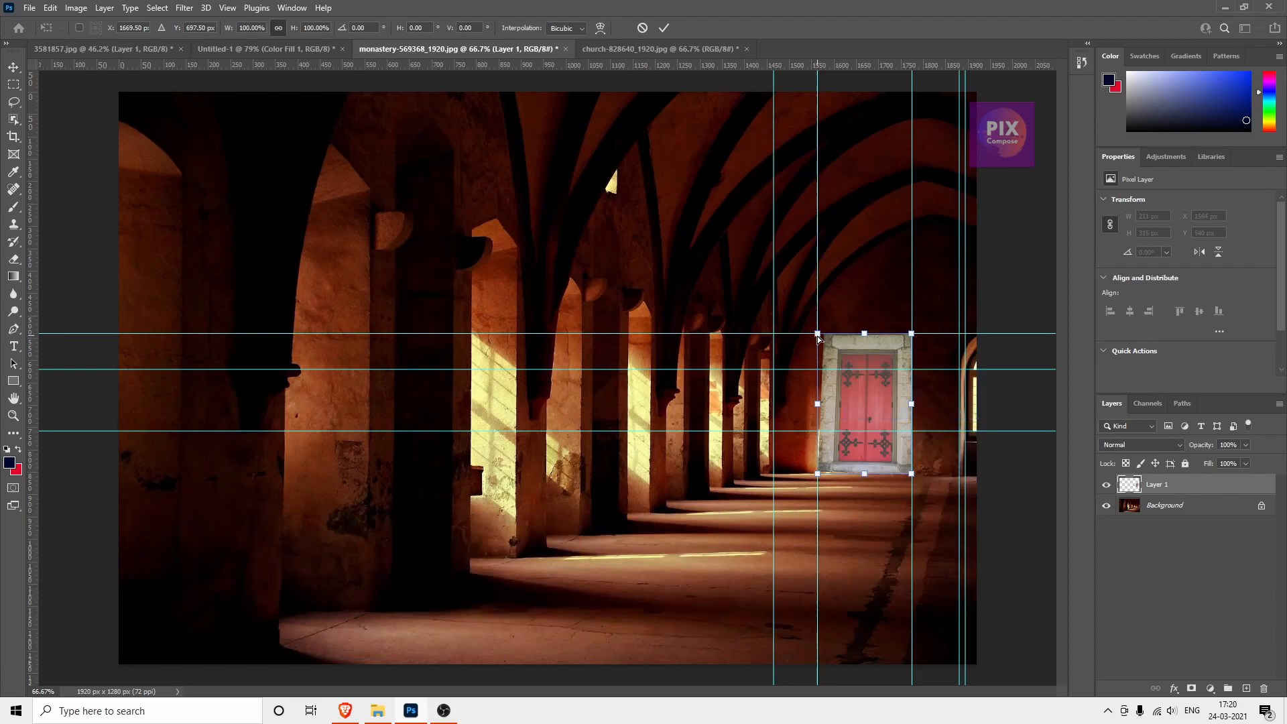
left_click_drag(818, 340, 811, 336)
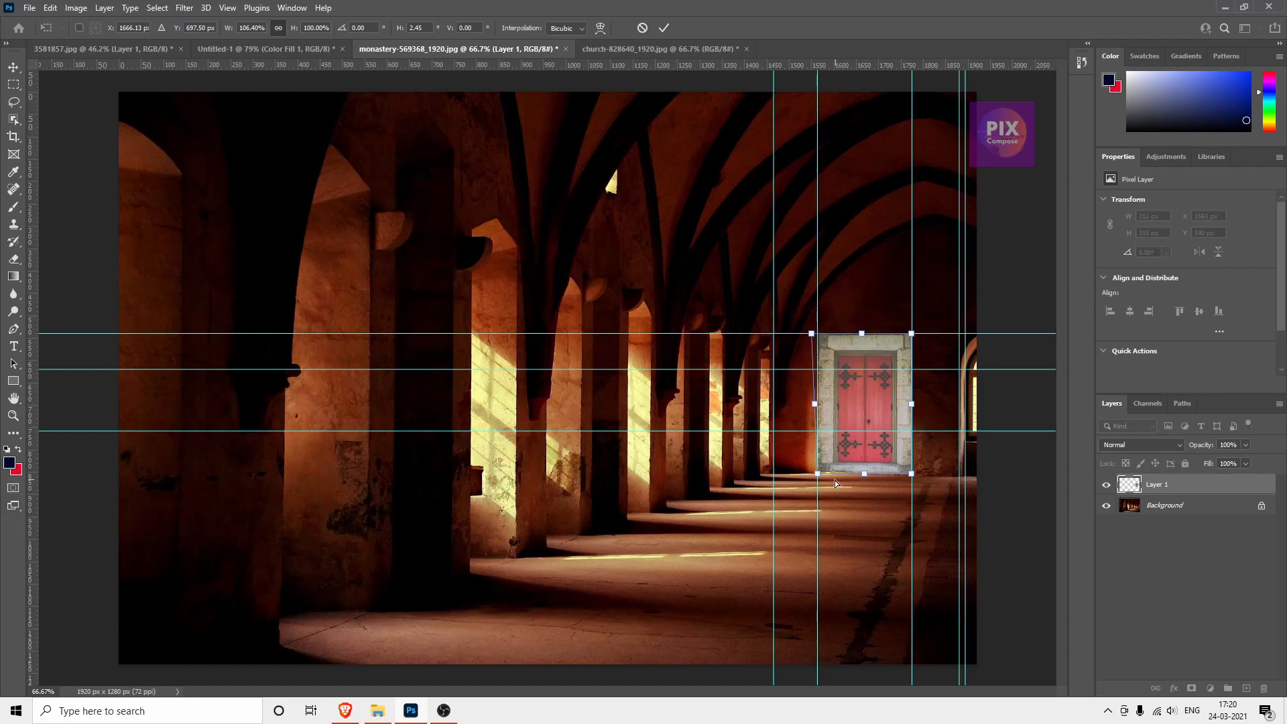
left_click_drag(818, 479, 816, 478)
left_click_drag(911, 477, 913, 480)
left_click_drag(891, 67, 917, 477)
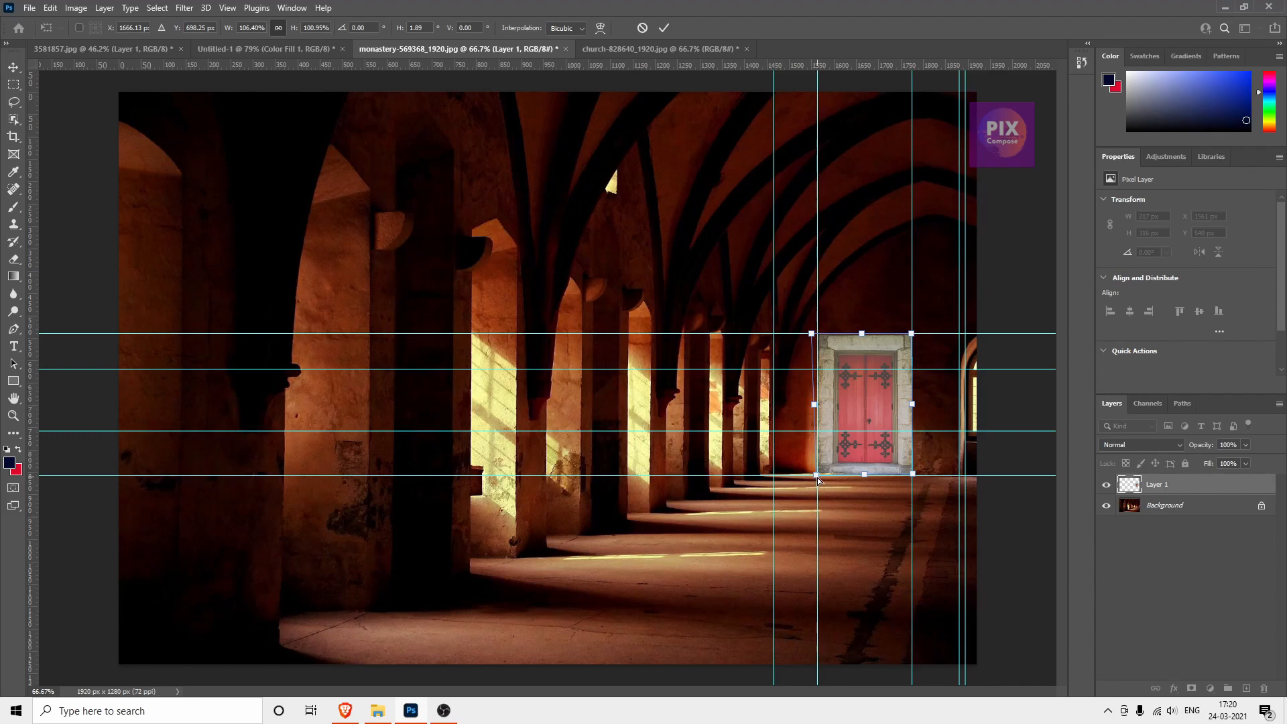
left_click_drag(817, 475, 818, 475)
left_click(664, 31)
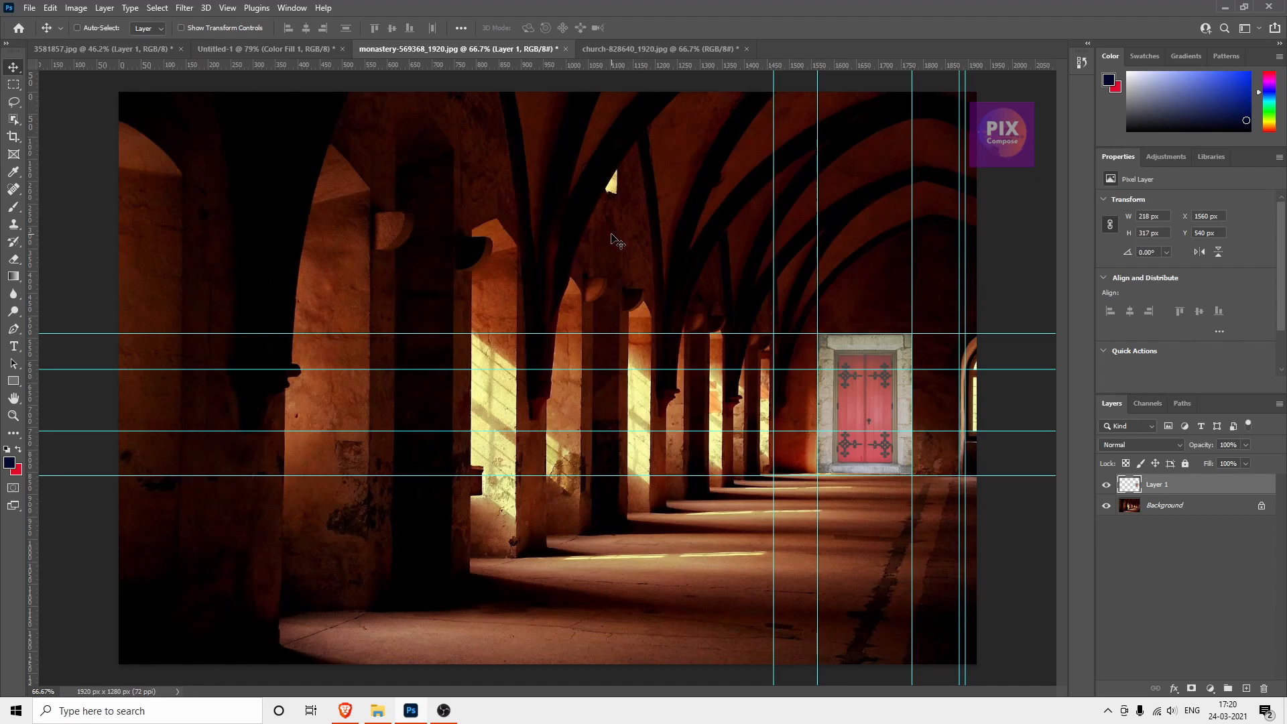
Hide the guides and deselect the door layer
key("ctrl+h")
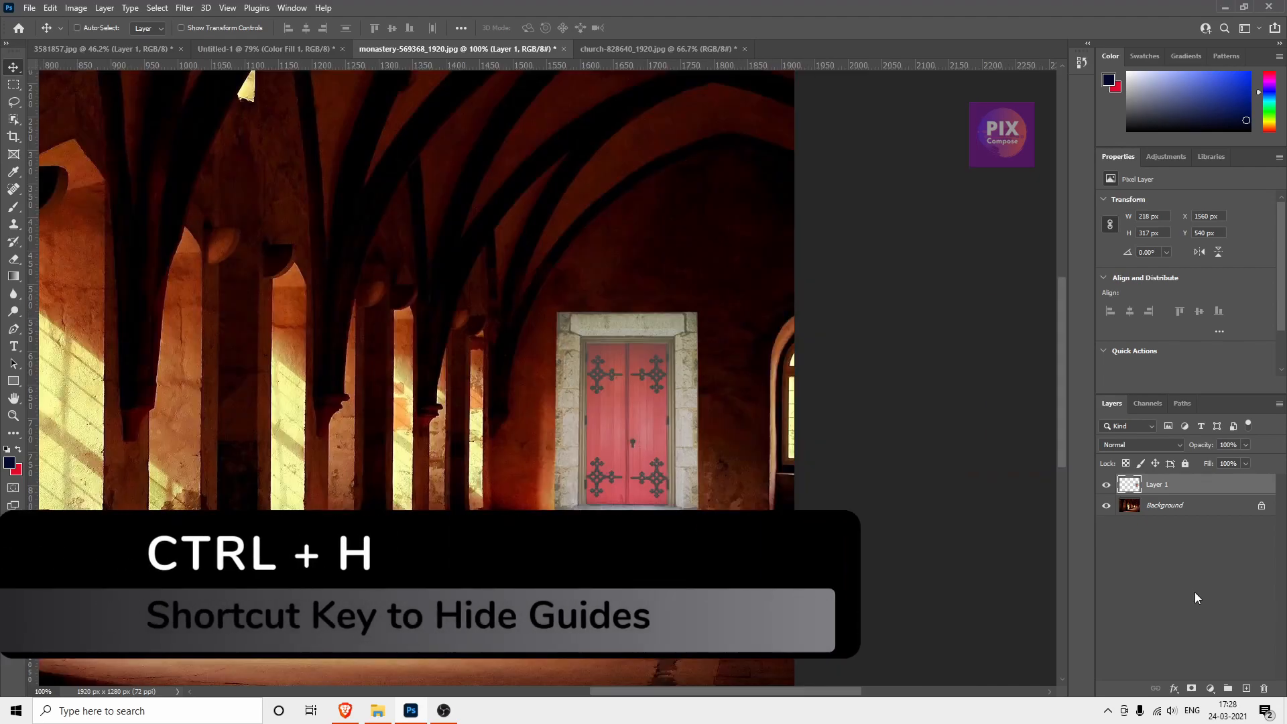
left_click(1195, 593)
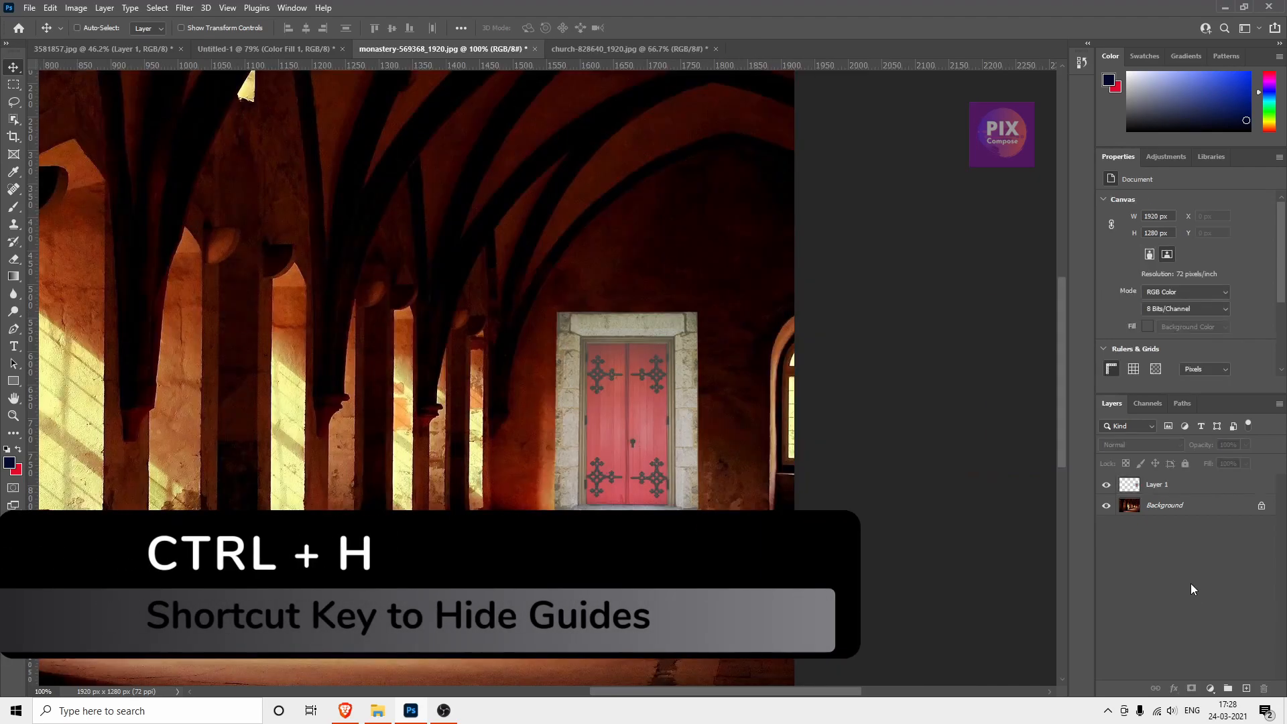